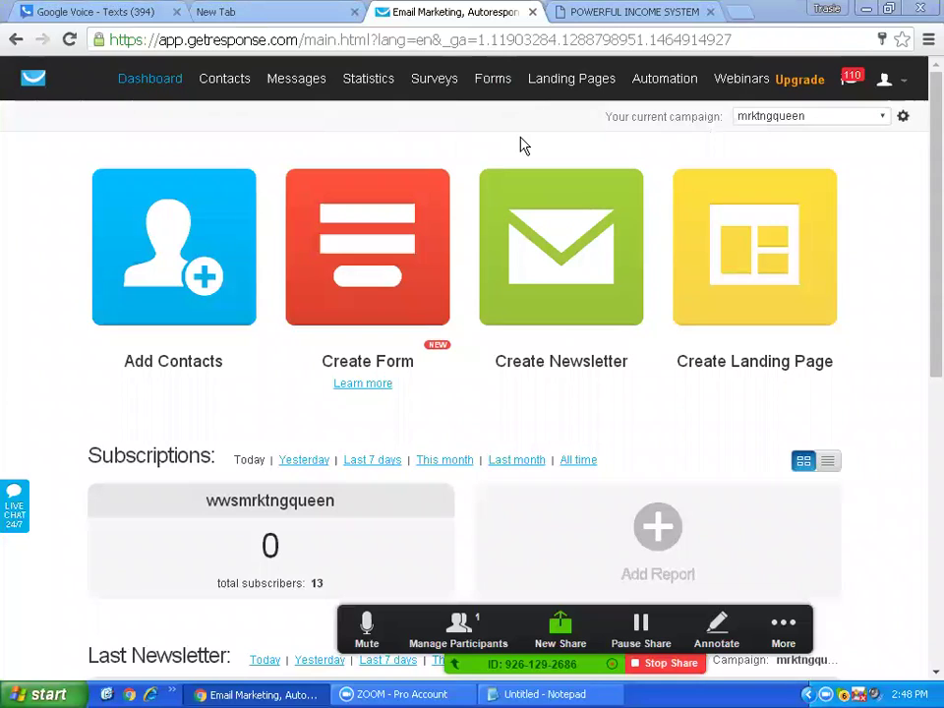
- Review the example Powerful Income System page and the colour-code site address in the Notepad note, and close the note without saving
{"action": "left_click", "coordinate": [592, 17]}
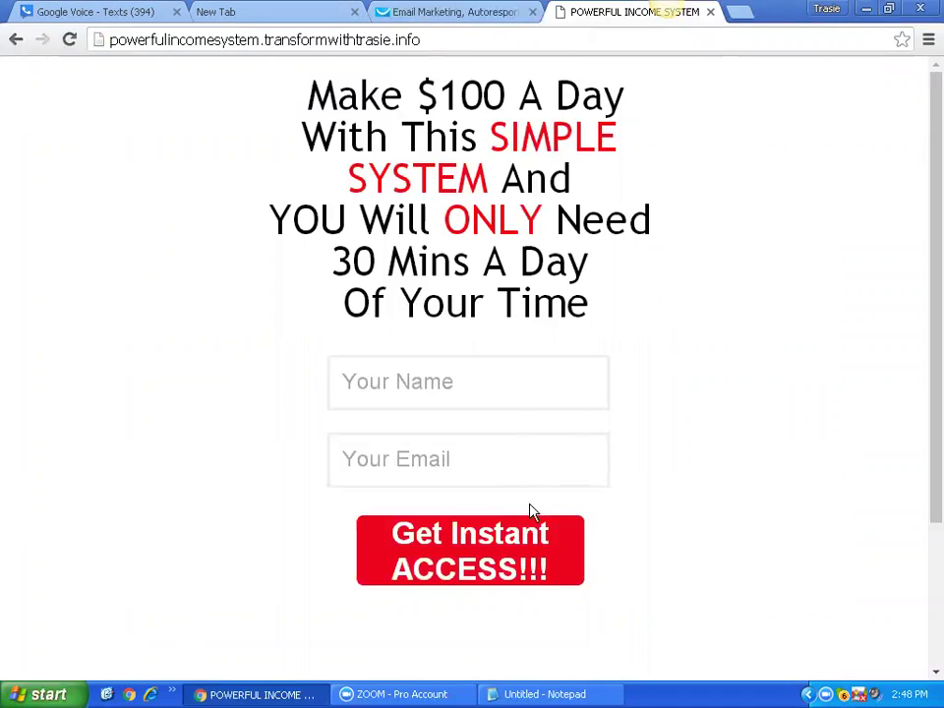
{"action": "left_click", "coordinate": [601, 694]}
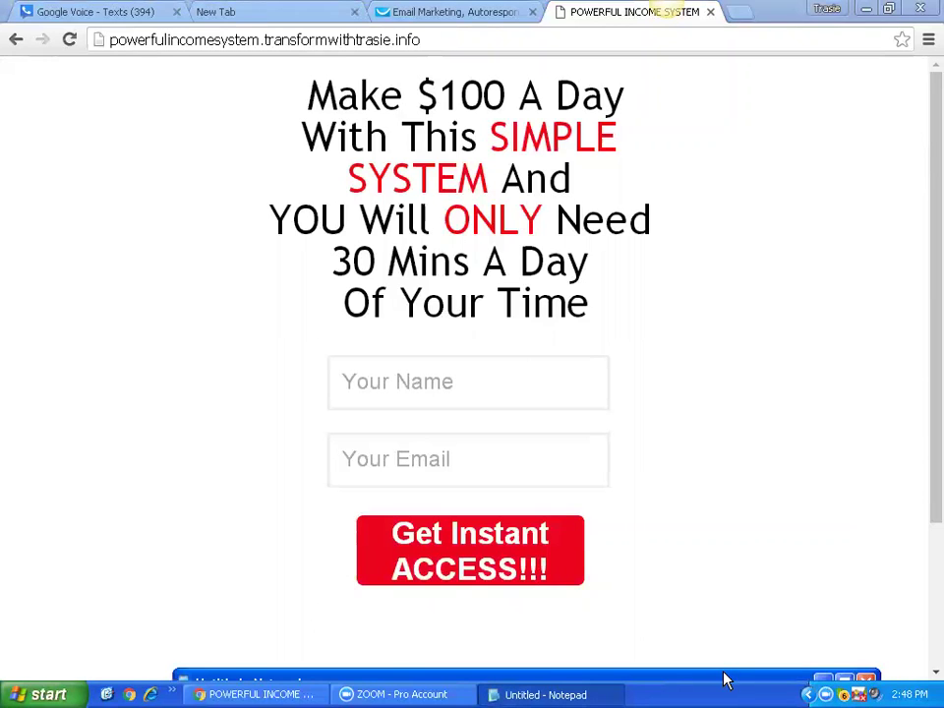
{"action": "left_click_drag", "start_coordinate": [724, 679], "coordinate": [655, 84]}
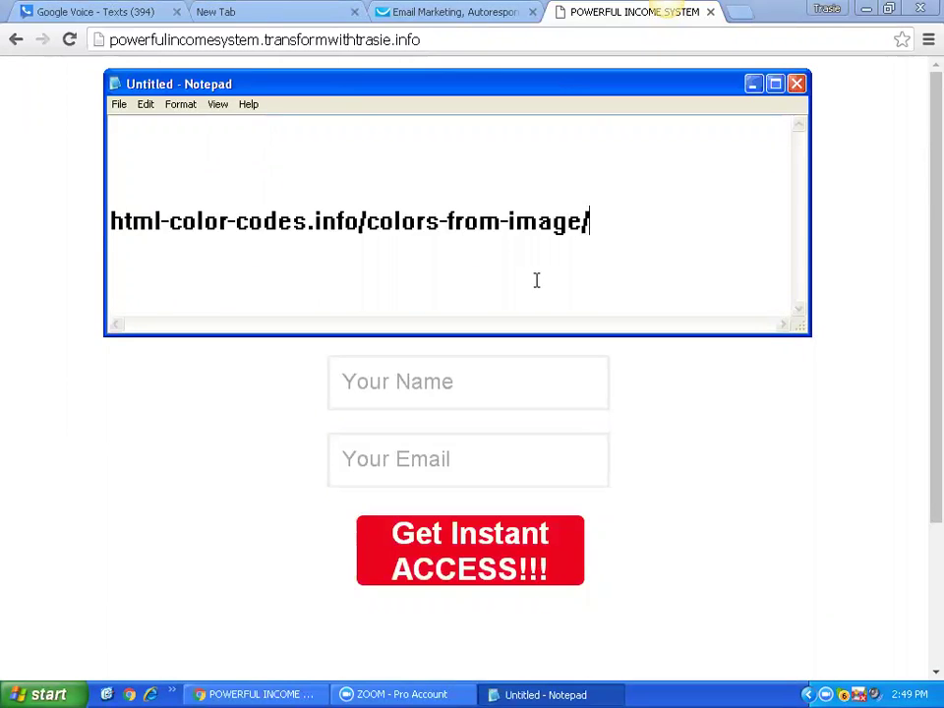
{"action": "left_click", "coordinate": [798, 85]}
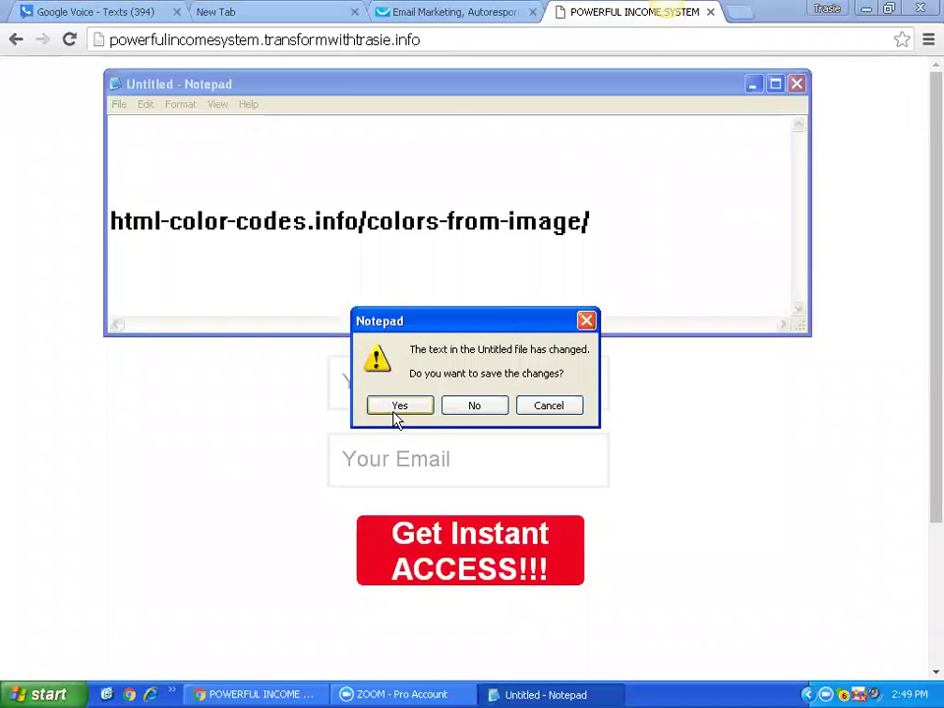
{"action": "left_click", "coordinate": [466, 409]}
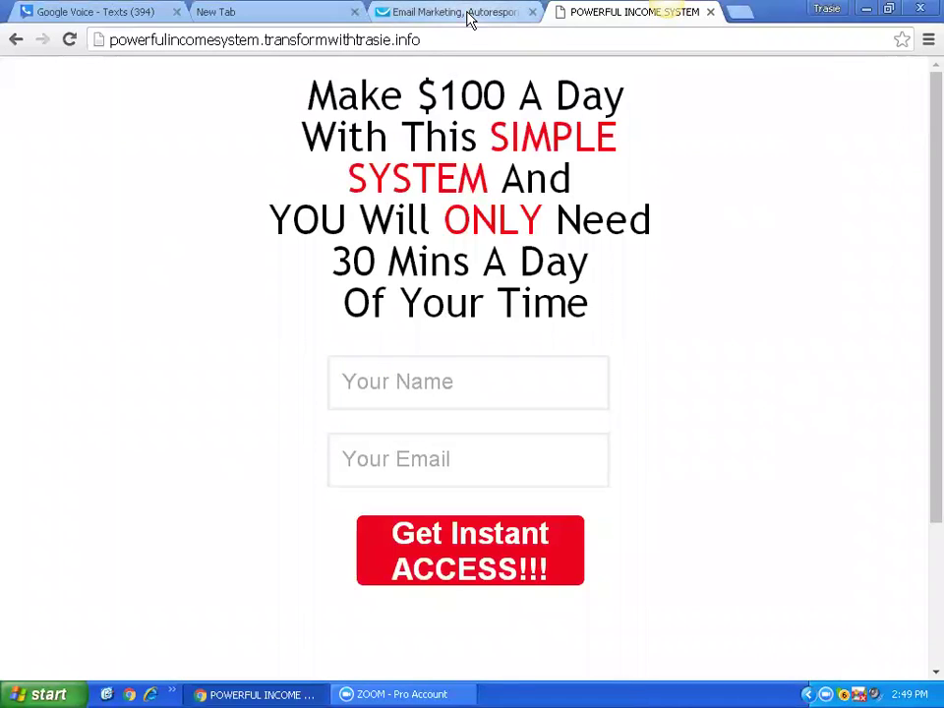
- Return to the GetResponse dashboard and start creating a new landing page
{"action": "left_click", "coordinate": [466, 15]}
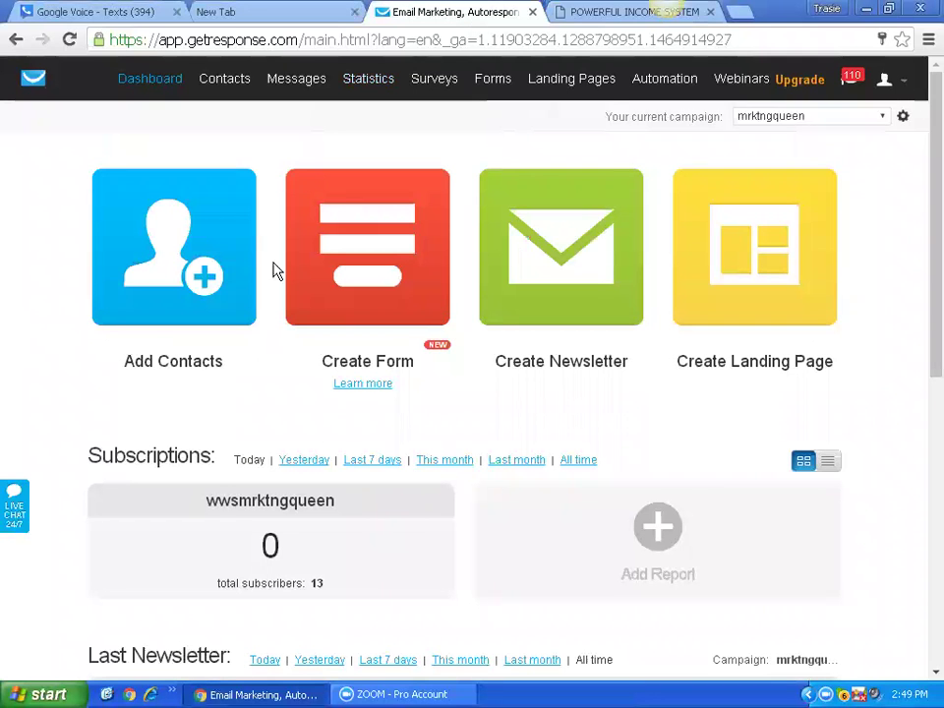
{"action": "mouse_move", "coordinate": [639, 66]}
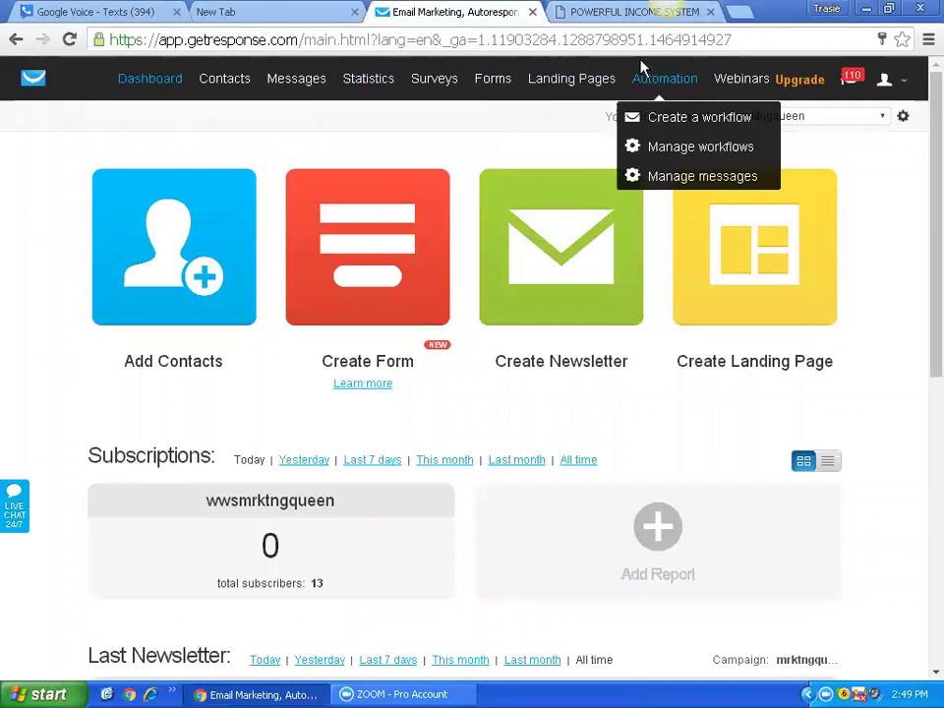
{"action": "mouse_move", "coordinate": [555, 85]}
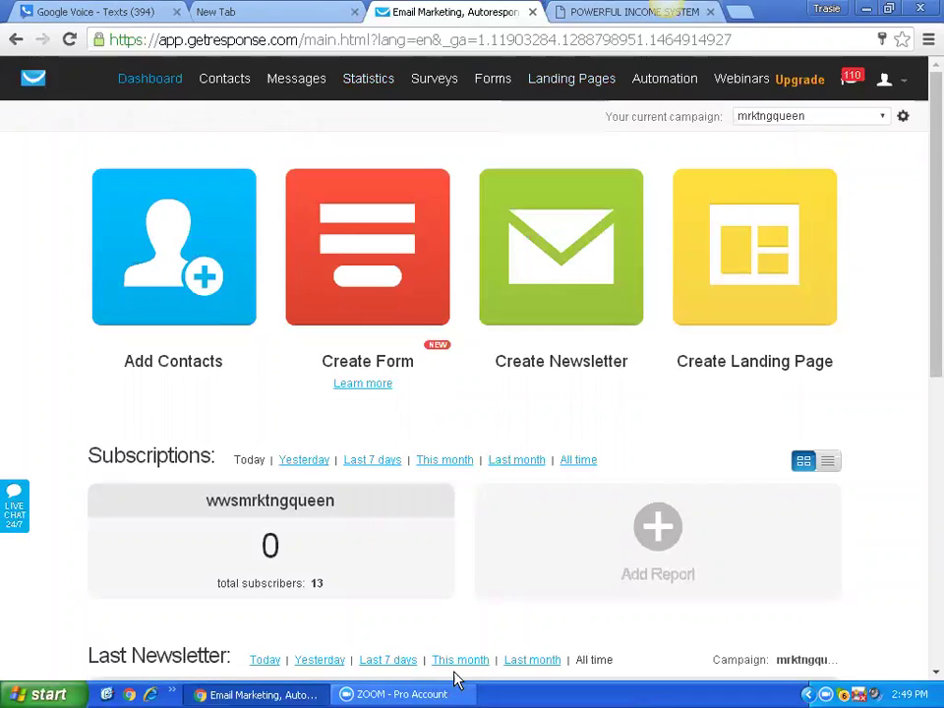
{"action": "mouse_move", "coordinate": [588, 80]}
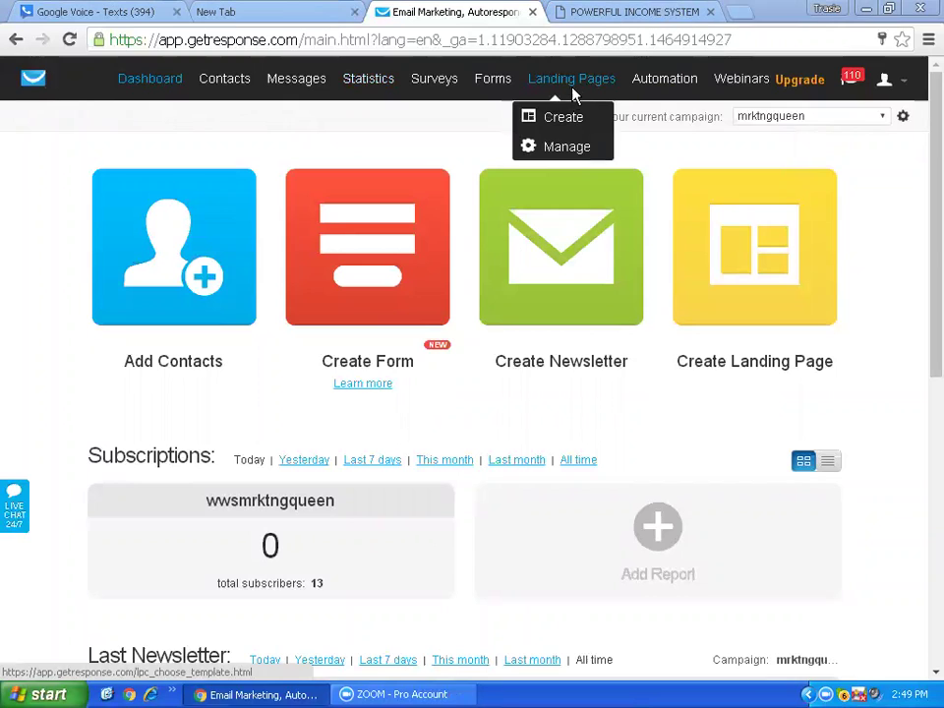
{"action": "left_click", "coordinate": [564, 123]}
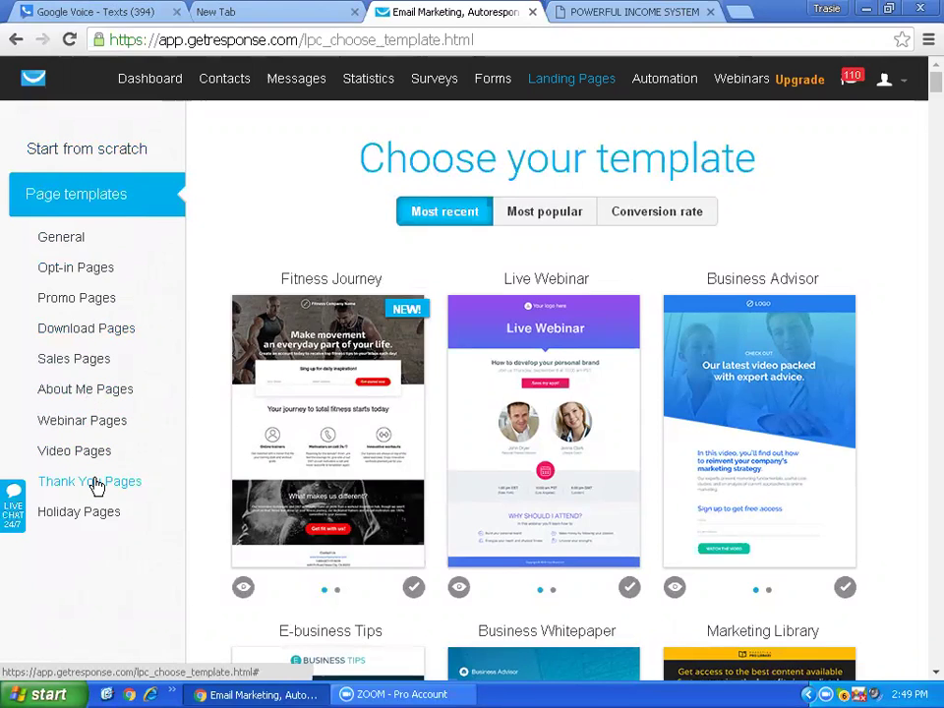
- Browse the start-from-scratch templates and use Plain Template 10 for the landing page
{"action": "left_click", "coordinate": [94, 153]}
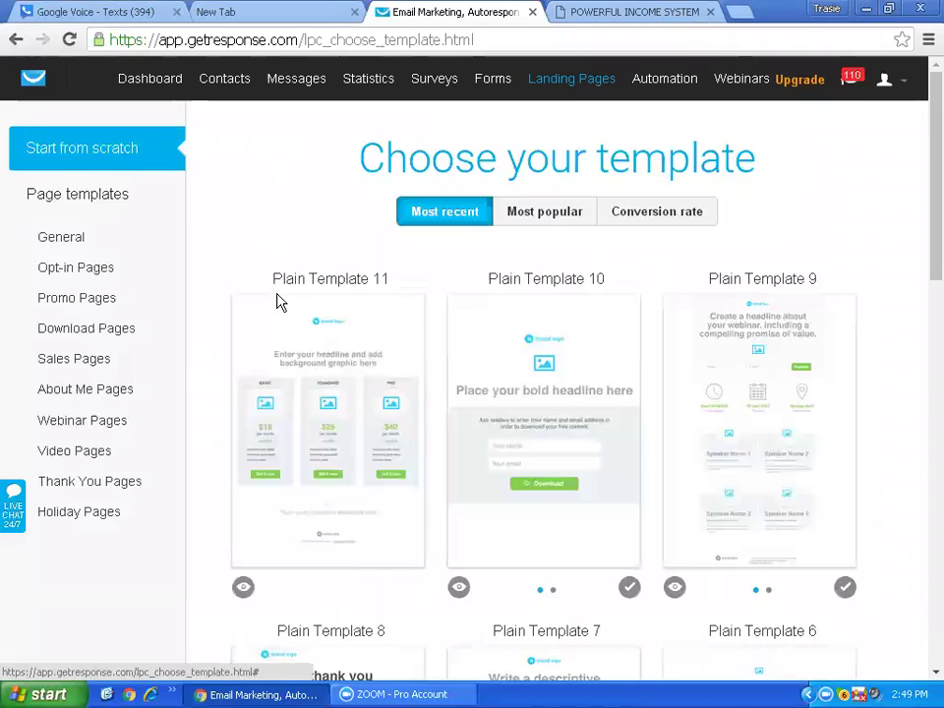
{"action": "mouse_move", "coordinate": [500, 324]}
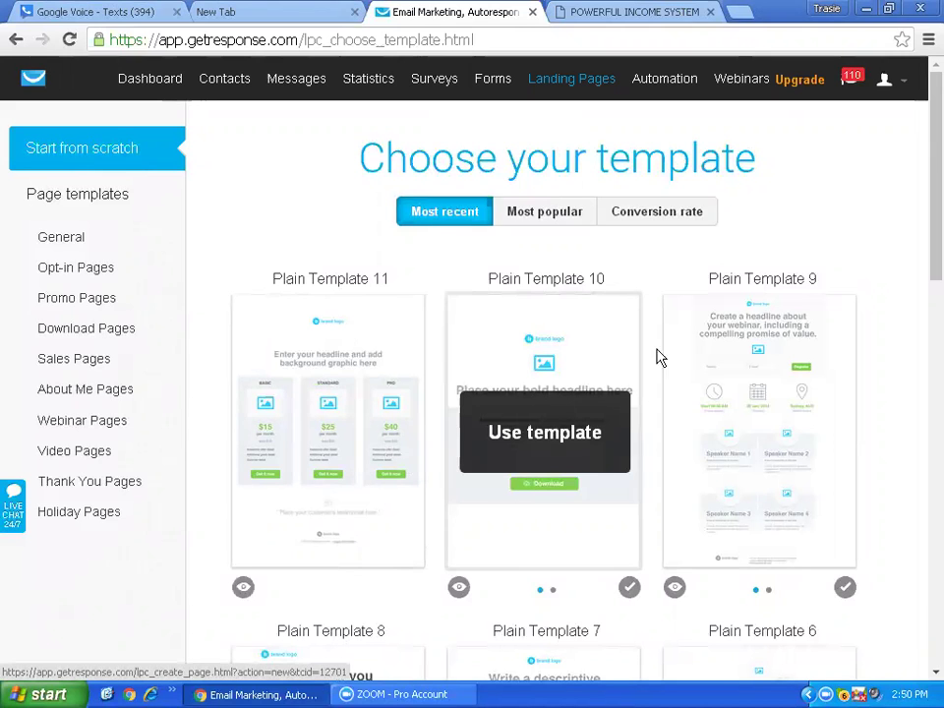
{"action": "scroll", "coordinate": [925, 348], "scroll_direction": "down", "scroll_amount": 4}
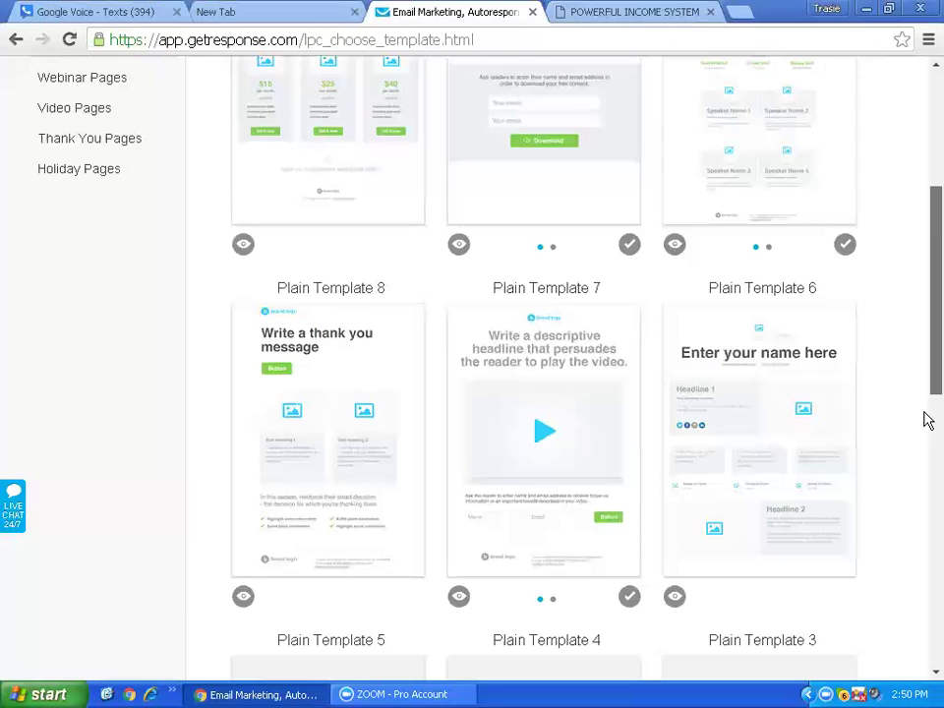
{"action": "scroll", "coordinate": [923, 506], "scroll_direction": "down", "scroll_amount": 8}
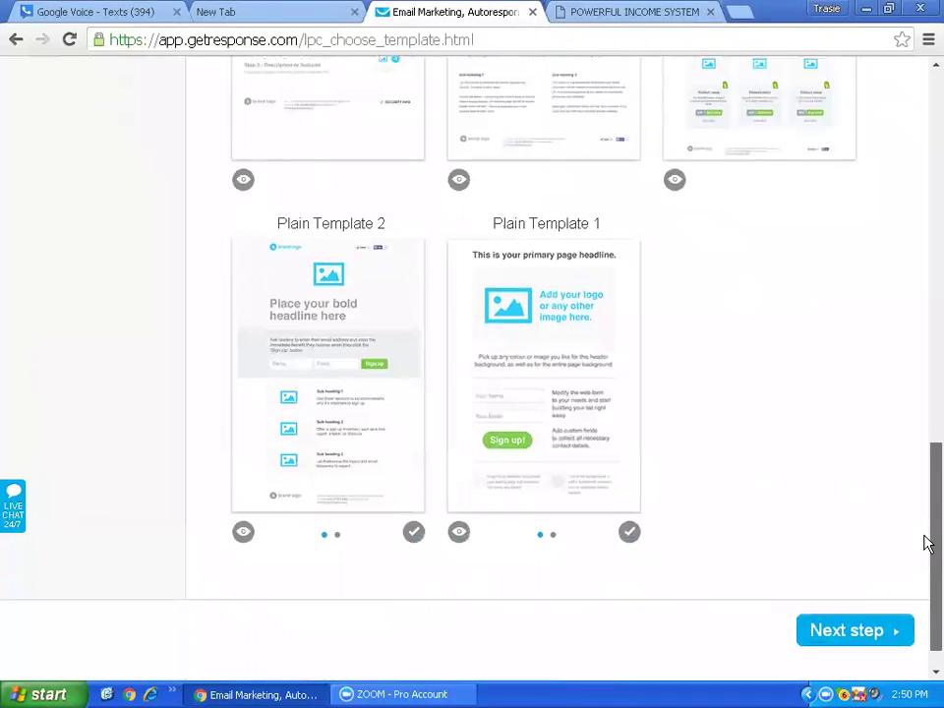
{"action": "scroll", "coordinate": [924, 543], "scroll_direction": "up", "scroll_amount": 12}
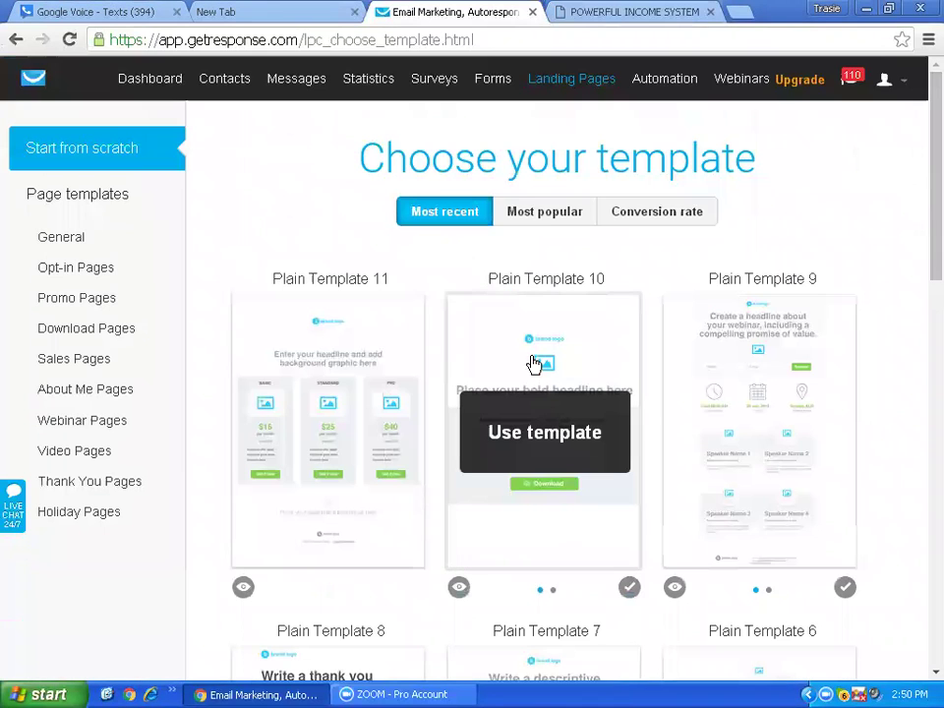
{"action": "left_click", "coordinate": [531, 364]}
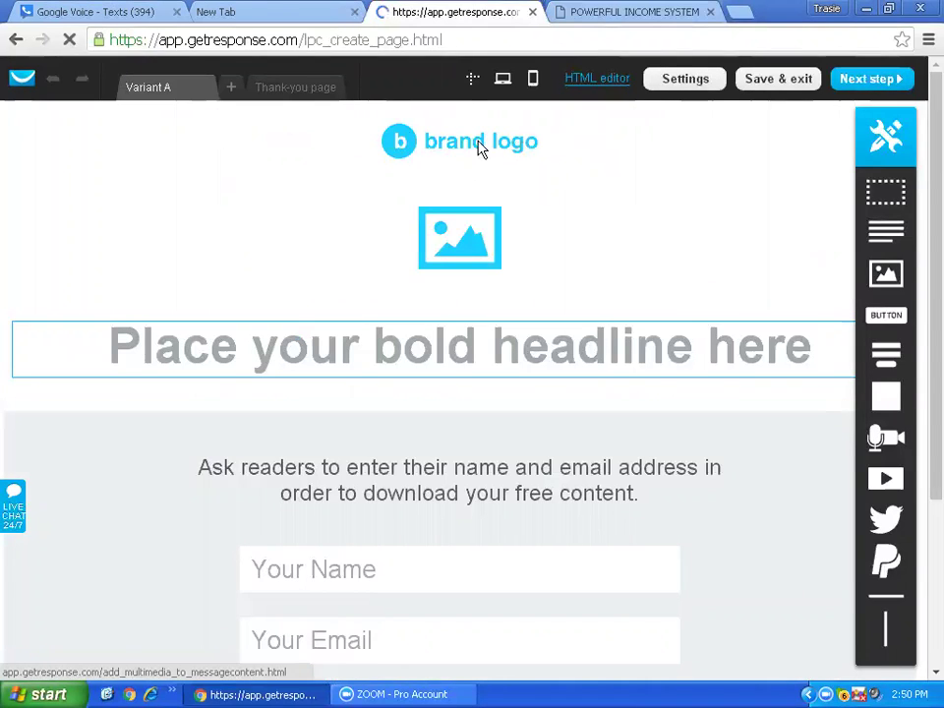
- Delete the brand logo and the image placeholder above the headline
{"action": "mouse_move", "coordinate": [530, 134]}
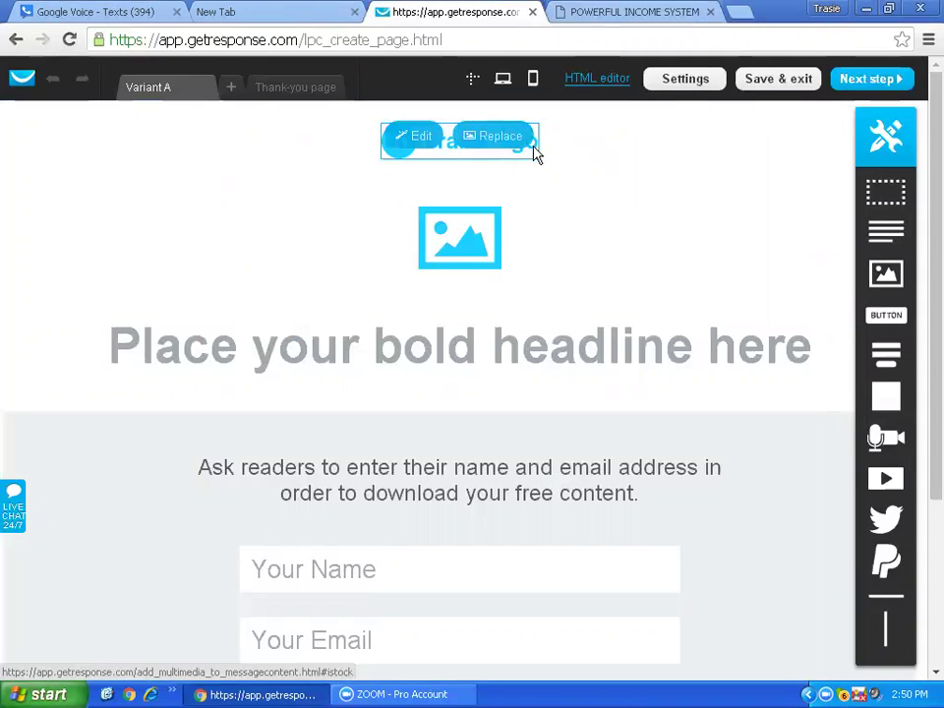
{"action": "left_click", "coordinate": [536, 154]}
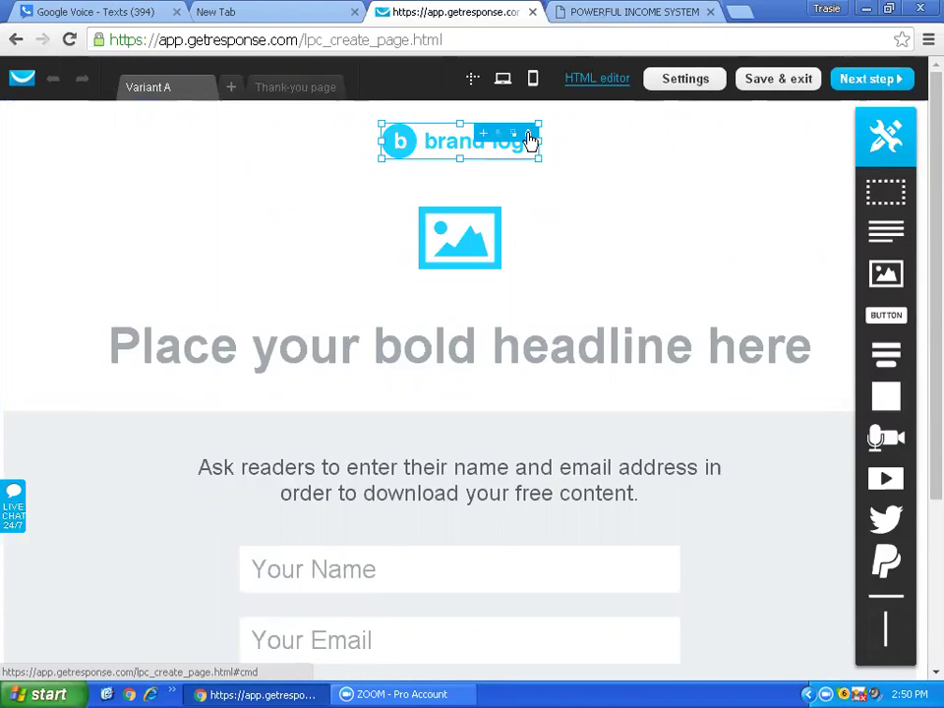
{"action": "left_click", "coordinate": [529, 141]}
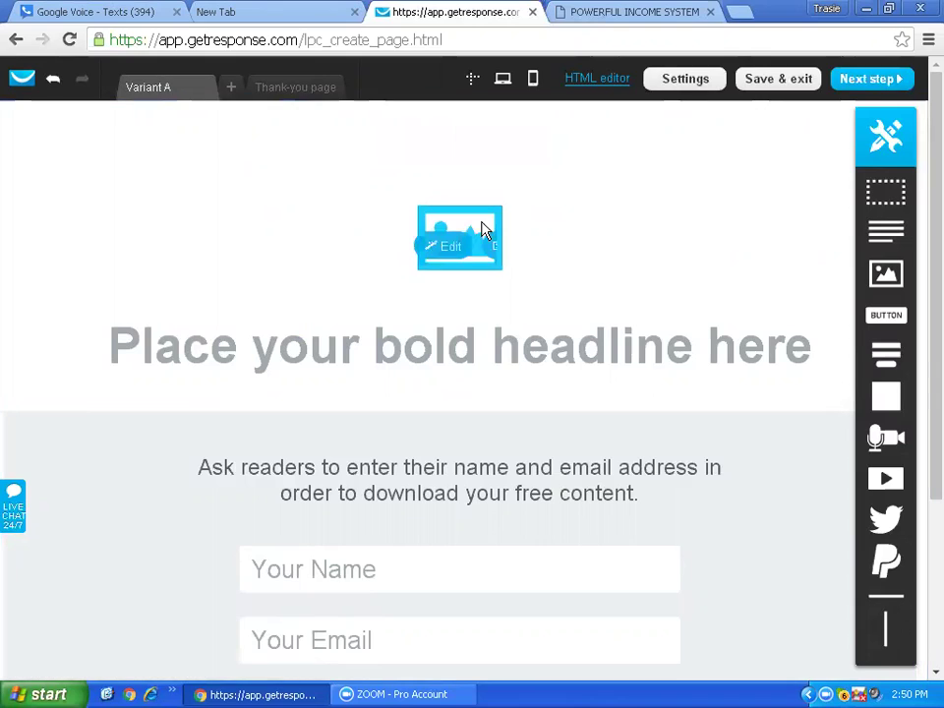
{"action": "left_click", "coordinate": [485, 220]}
{"action": "left_click", "coordinate": [492, 216]}
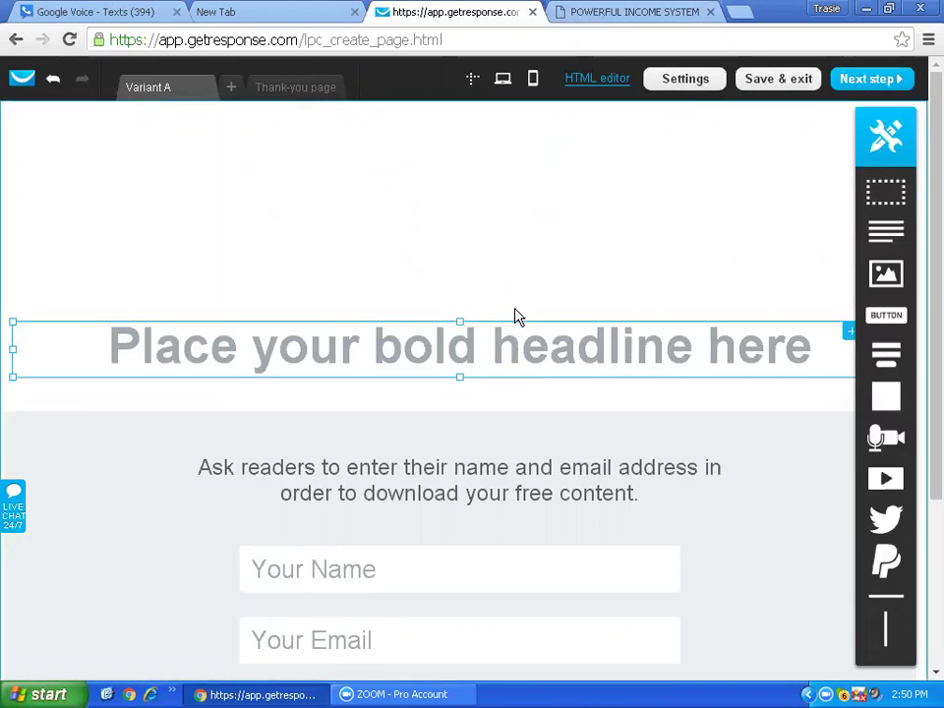
- Remove the bold headline and the grey sign-up form section so the page is blank
{"action": "left_click_drag", "start_coordinate": [457, 327], "coordinate": [343, 204]}
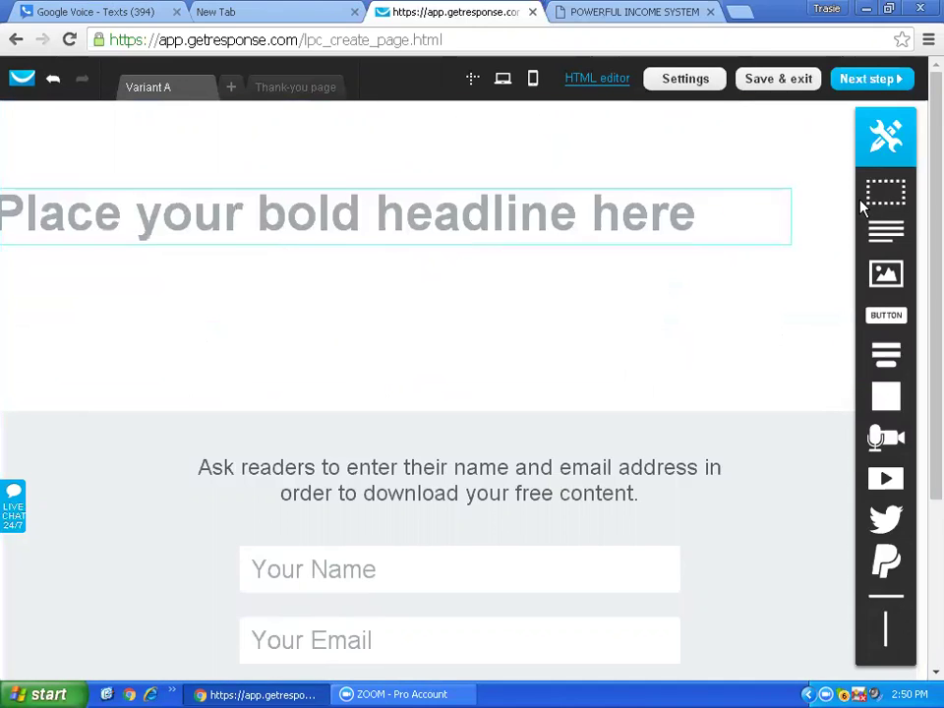
{"action": "left_click", "coordinate": [782, 198]}
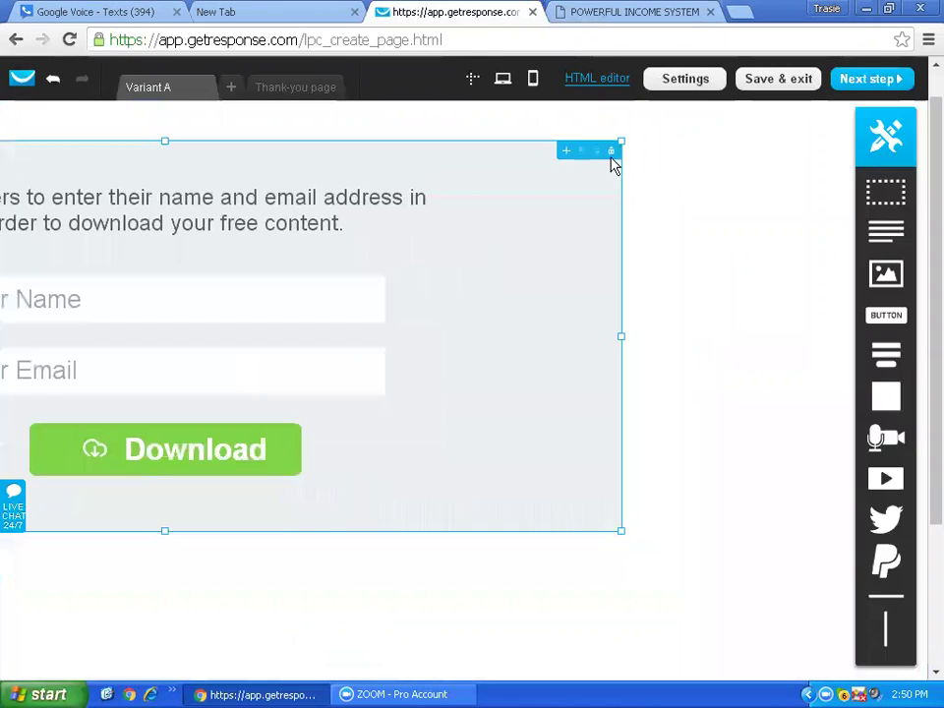
{"action": "left_click", "coordinate": [610, 152]}
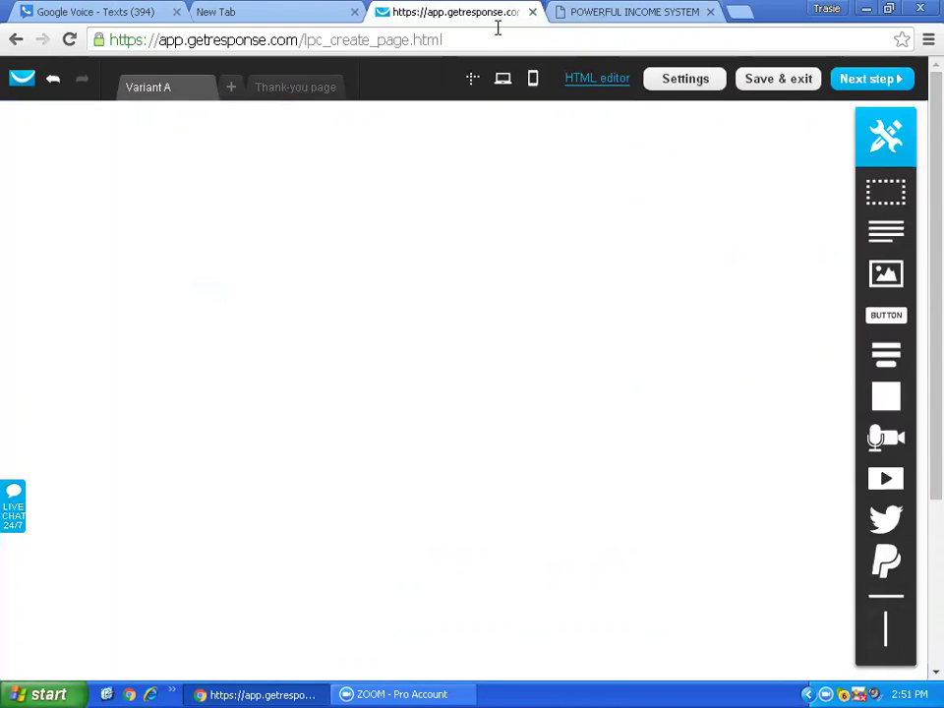
- Copy the full "Make $100 A Day" headline from the example page and return to the landing page editor
{"action": "left_click", "coordinate": [596, 14]}
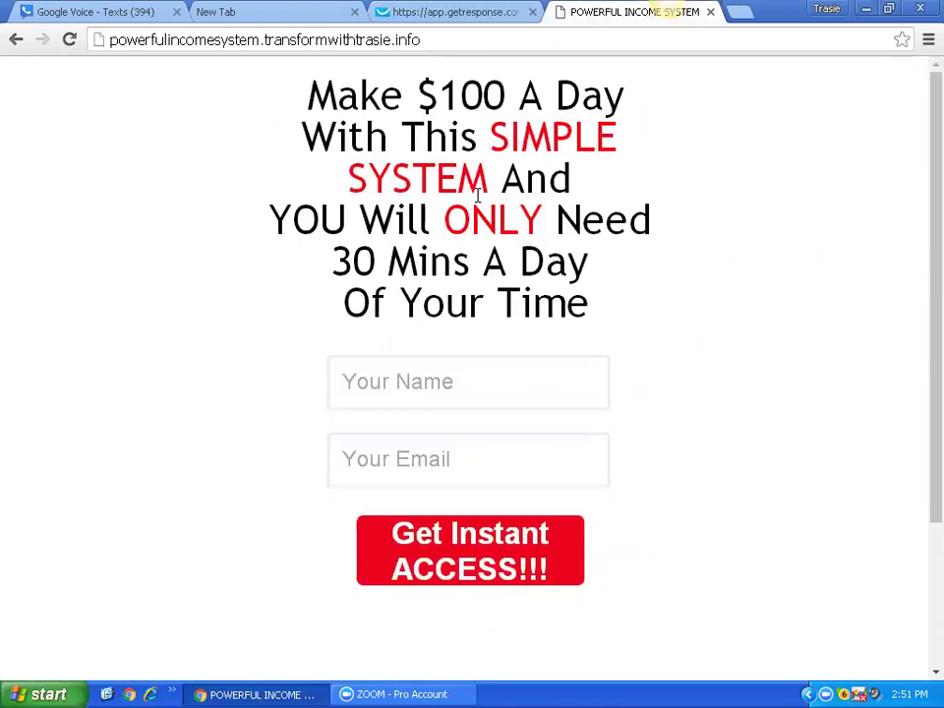
{"action": "left_click_drag", "start_coordinate": [593, 309], "coordinate": [286, 105]}
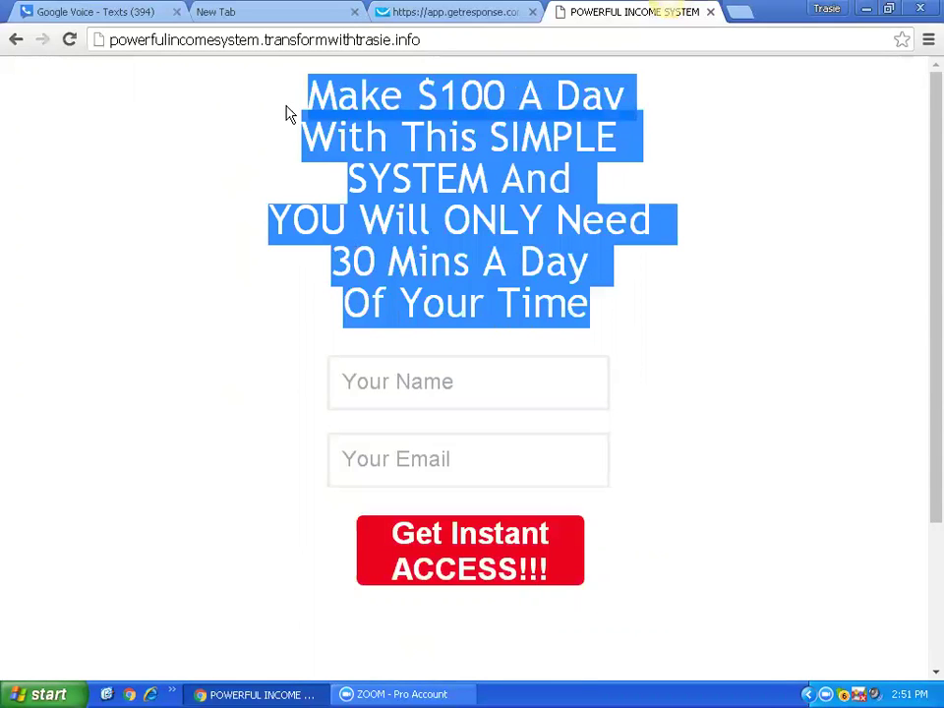
{"action": "left_click", "coordinate": [450, 16]}
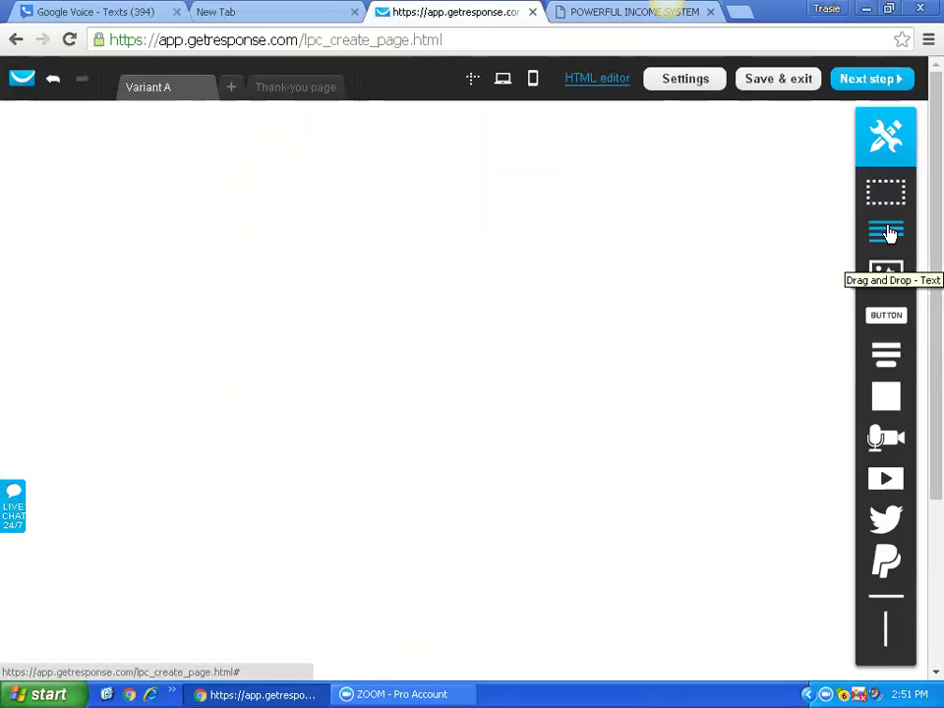
- Add a text block near the upper middle of the blank page and select its placeholder text
{"action": "left_click_drag", "start_coordinate": [887, 233], "coordinate": [482, 191]}
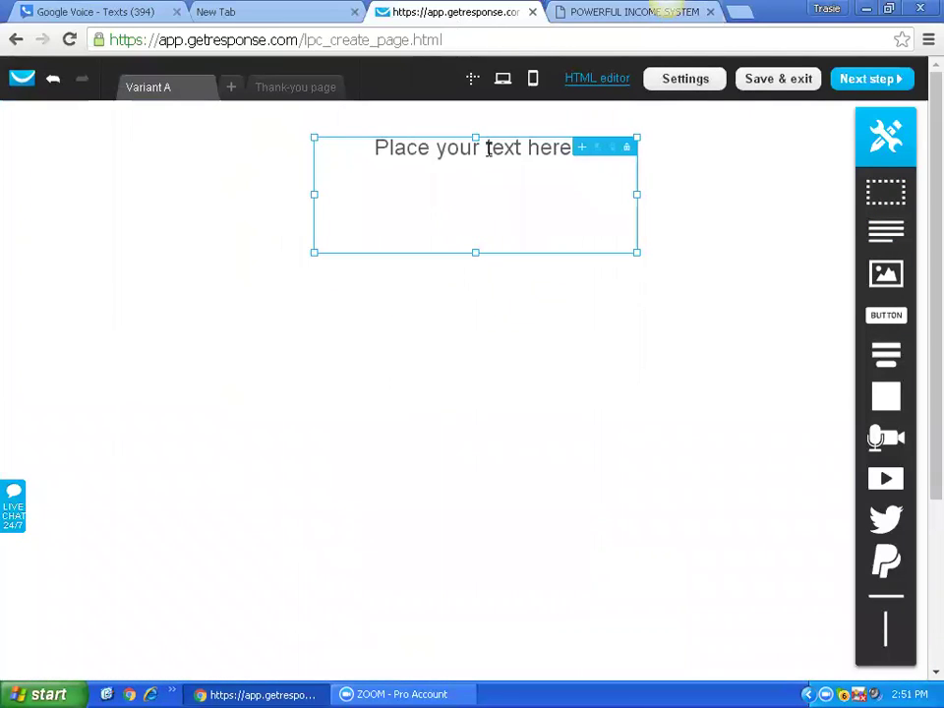
{"action": "double_click", "coordinate": [489, 147]}
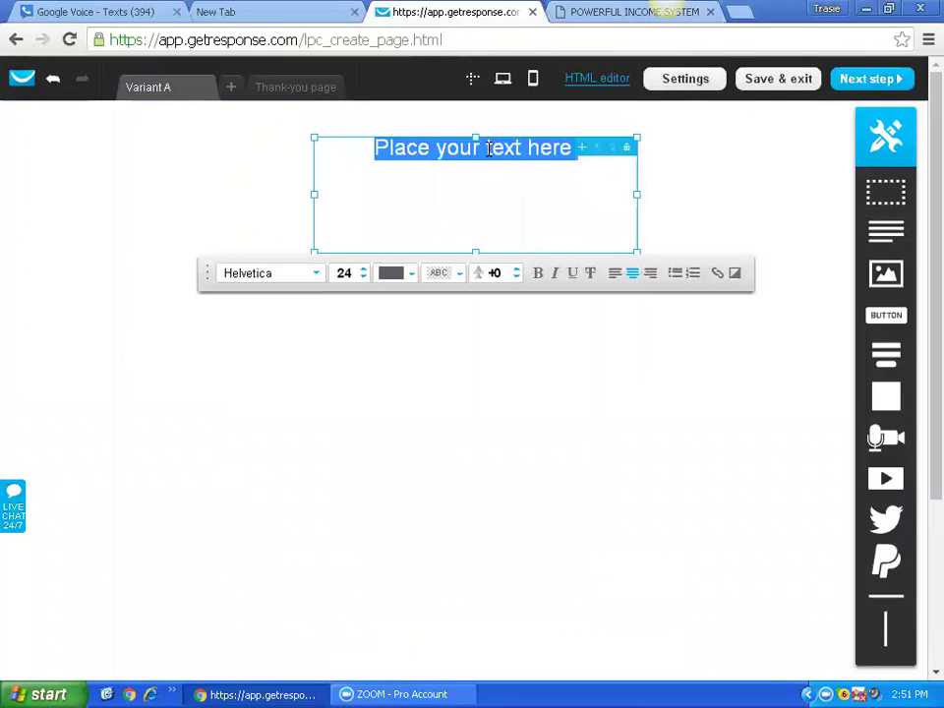
{"action": "left_click", "coordinate": [315, 275]}
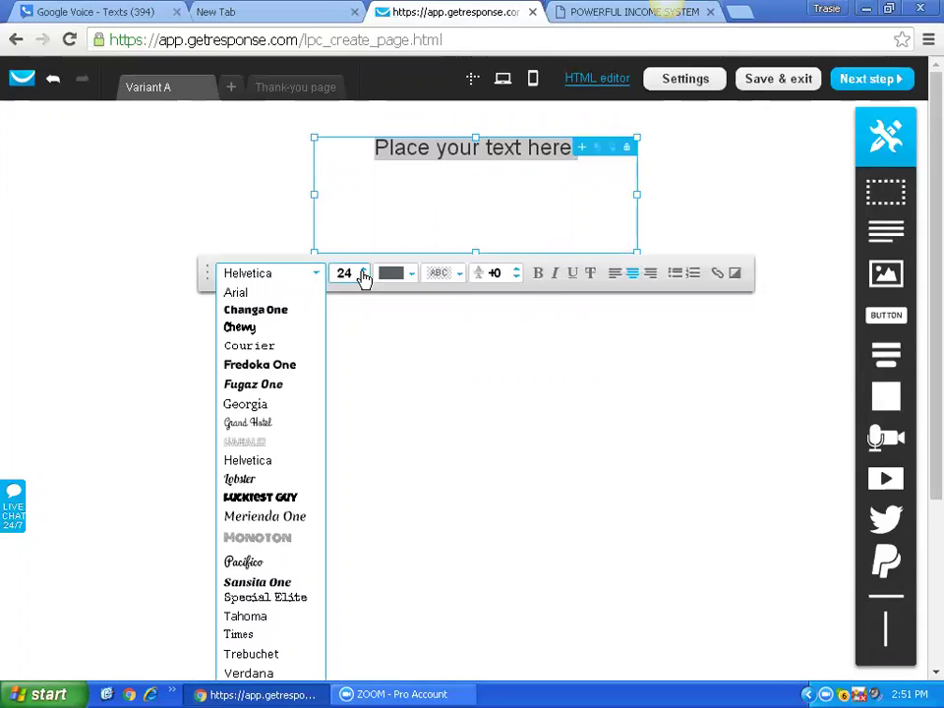
{"action": "left_click", "coordinate": [363, 276]}
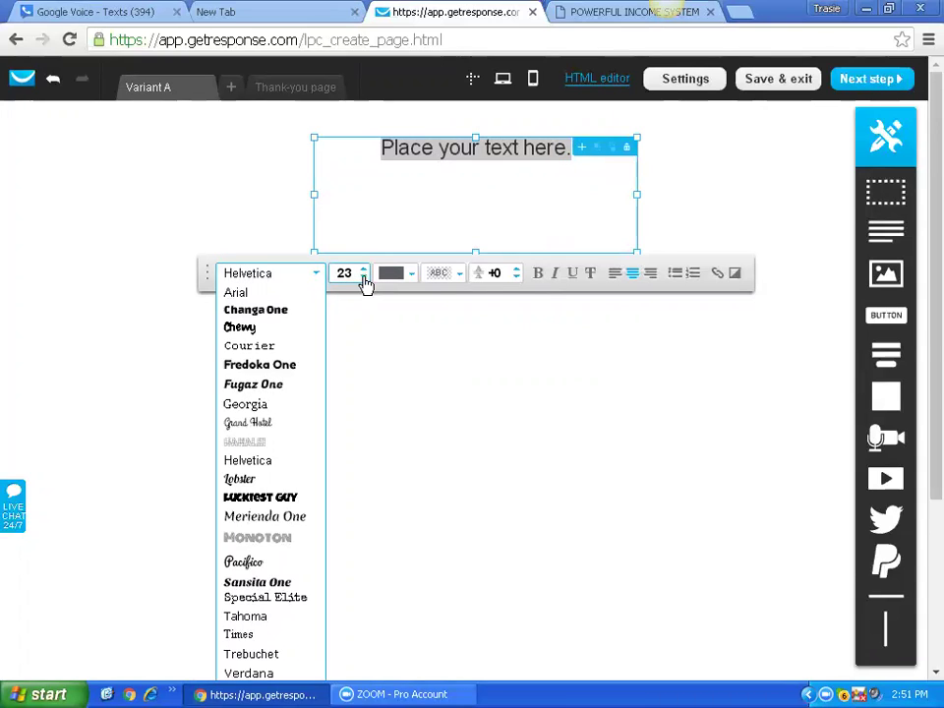
{"action": "left_click", "coordinate": [363, 279]}
{"action": "left_click", "coordinate": [364, 269]}
{"action": "left_click", "coordinate": [364, 269]}
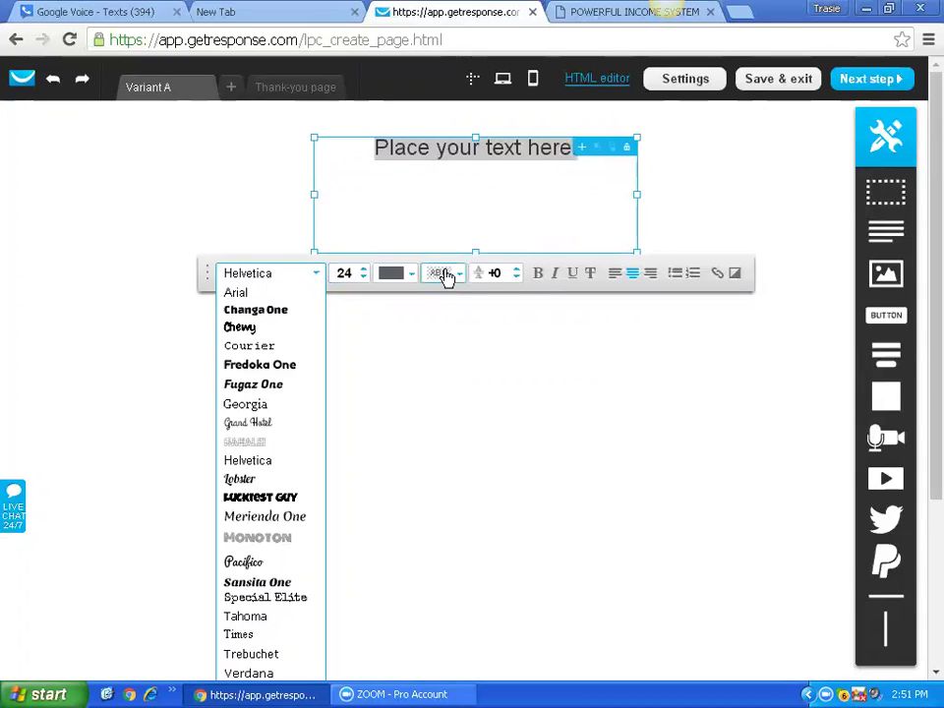
{"action": "left_click", "coordinate": [461, 275]}
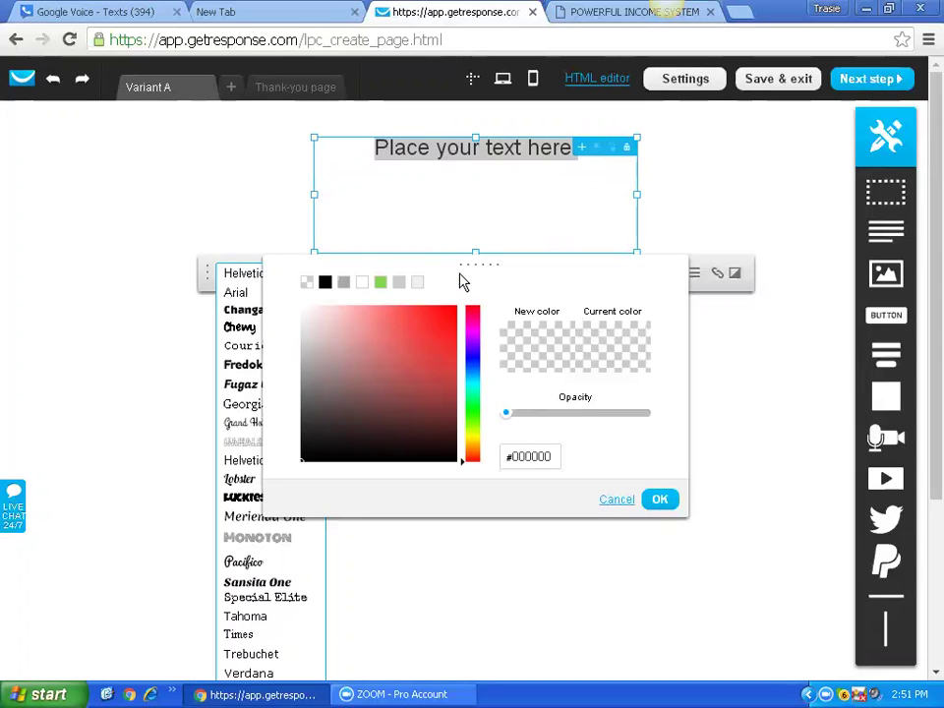
{"action": "left_click", "coordinate": [279, 219]}
{"action": "scroll", "coordinate": [485, 232], "scroll_direction": "down", "scroll_amount": 3}
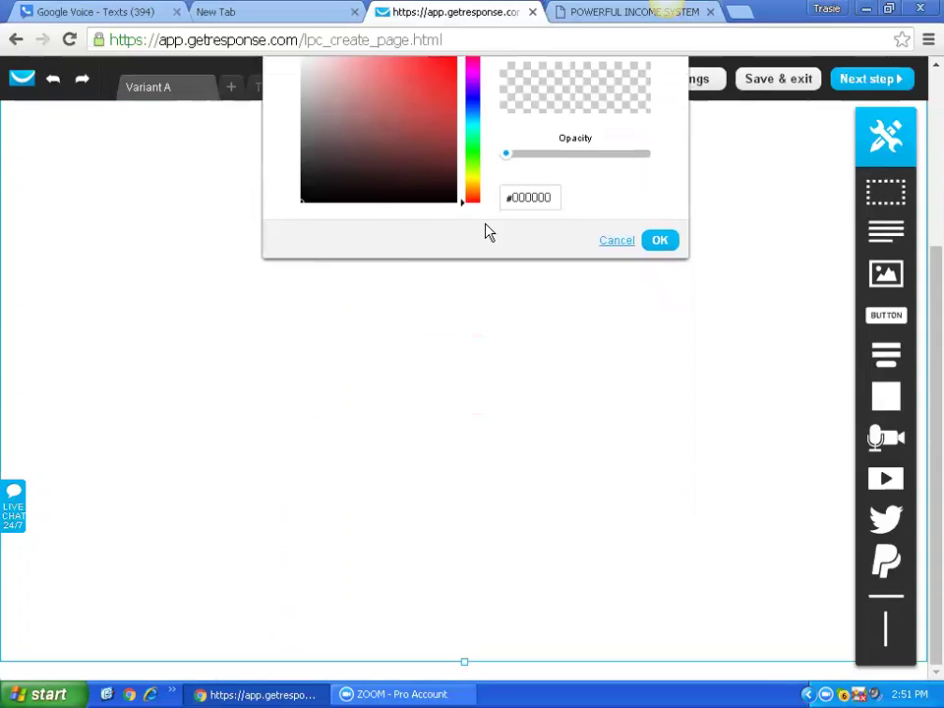
{"action": "left_click", "coordinate": [616, 242]}
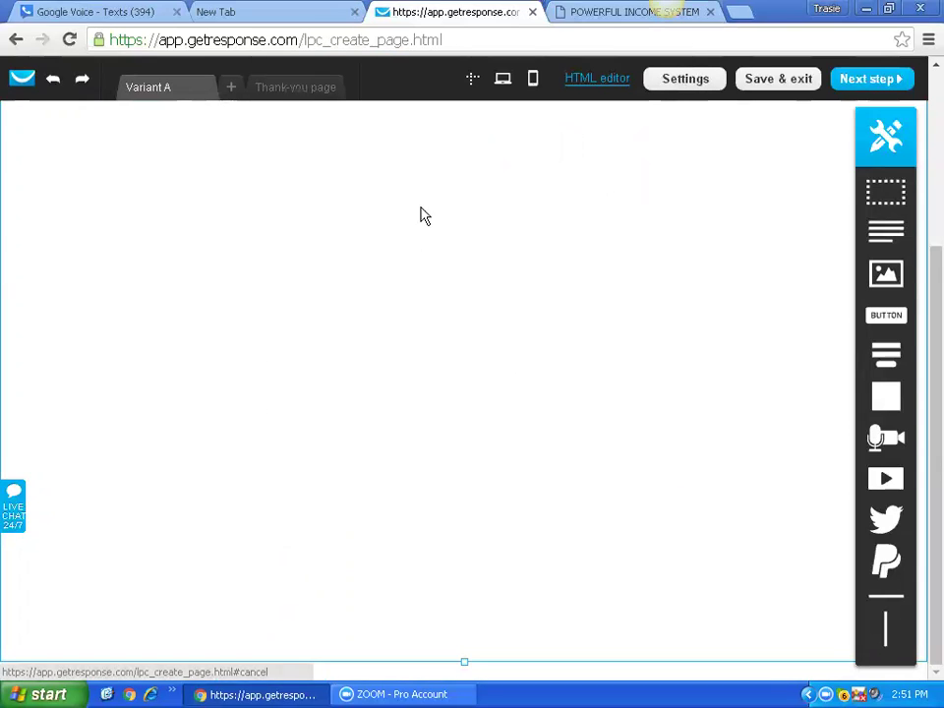
{"action": "left_click_drag", "start_coordinate": [927, 278], "coordinate": [924, 89]}
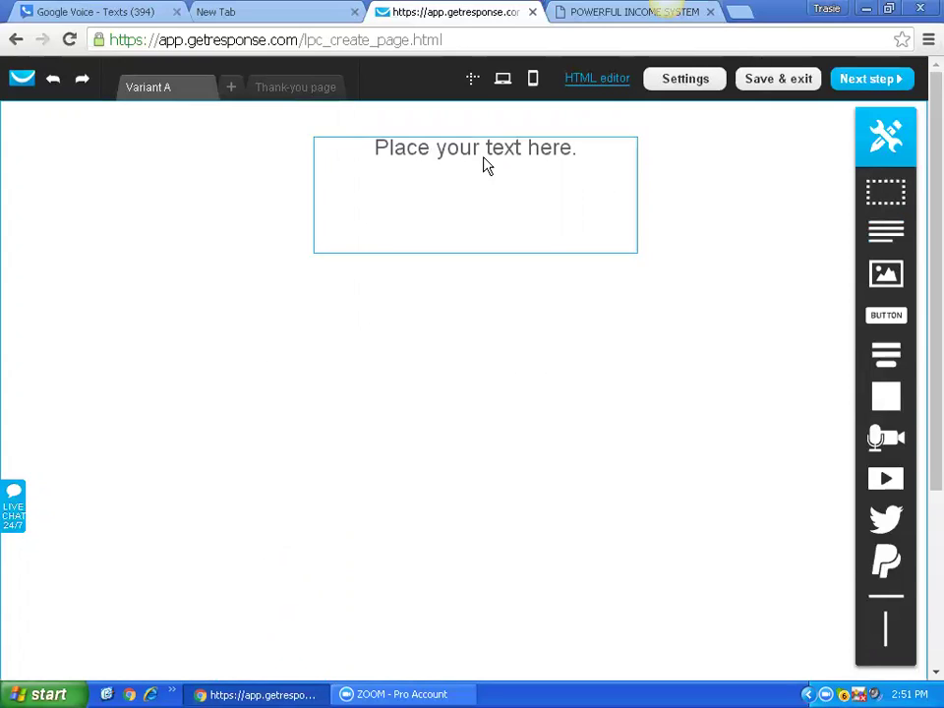
- Replace the text block's placeholder text with the copied "Make $100 A Day" headline
{"action": "left_click", "coordinate": [534, 151]}
{"action": "double_click", "coordinate": [392, 150]}
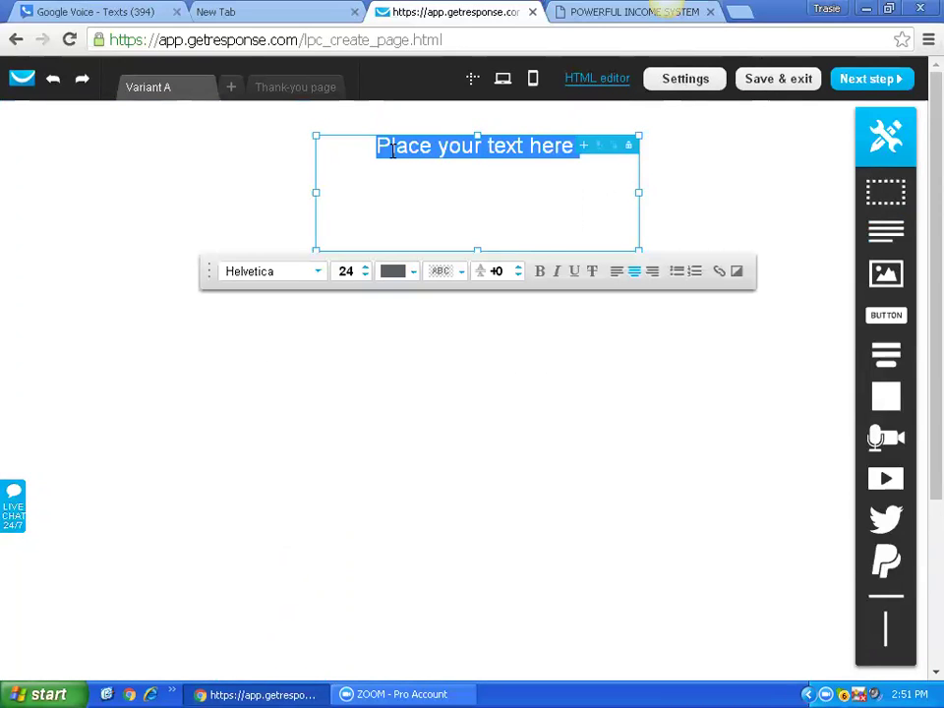
{"action": "type", "text": "Will ONLY Need 30 Mins A Day Of Your Time"}
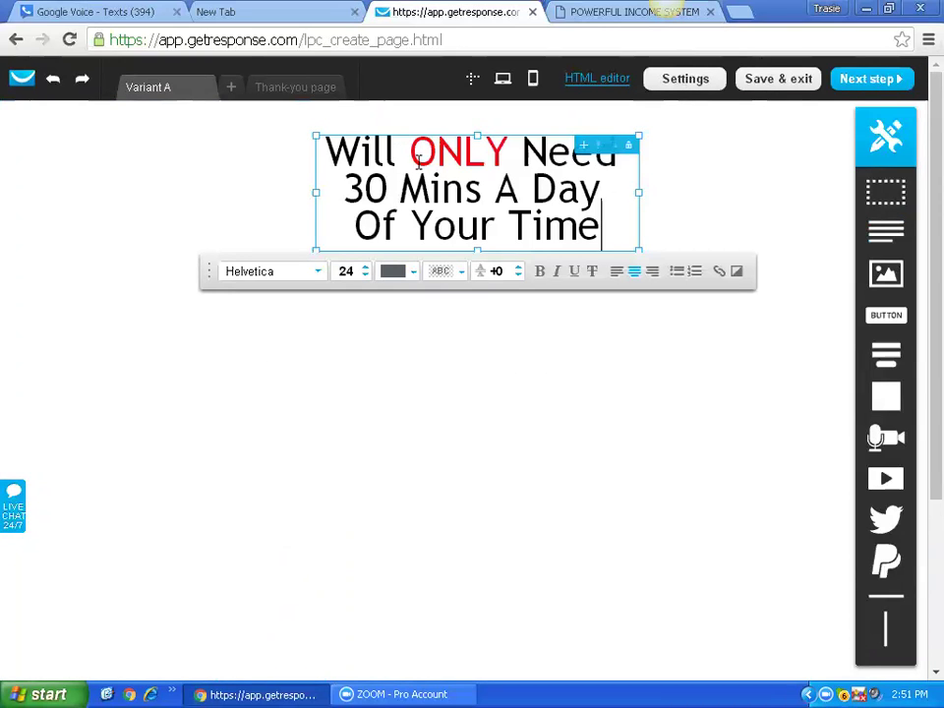
- Resize the headline text block to about 333 px tall so the full headline fits without excess space below
{"action": "left_click_drag", "start_coordinate": [476, 250], "coordinate": [466, 474]}
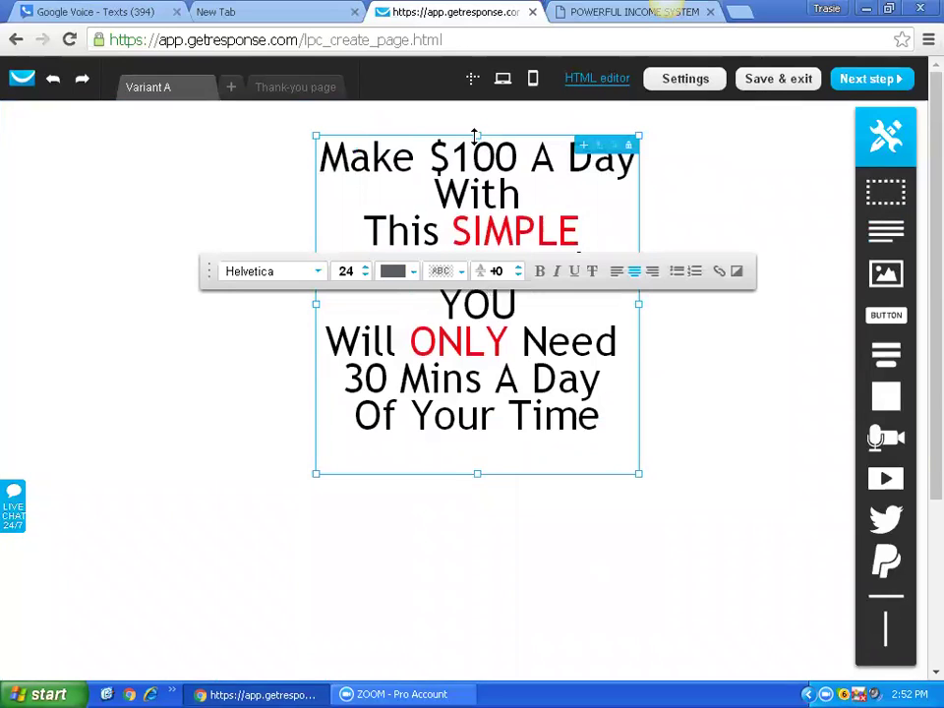
{"action": "mouse_move", "coordinate": [476, 136]}
{"action": "left_mouse_down"}
{"action": "mouse_move", "coordinate": [476, 105]}
{"action": "mouse_move", "coordinate": [476, 122]}
{"action": "left_mouse_up"}
{"action": "left_click_drag", "start_coordinate": [476, 474], "coordinate": [475, 427]}
{"action": "left_click", "coordinate": [495, 463]}
{"action": "scroll", "coordinate": [526, 436], "scroll_direction": "down", "scroll_amount": 3}
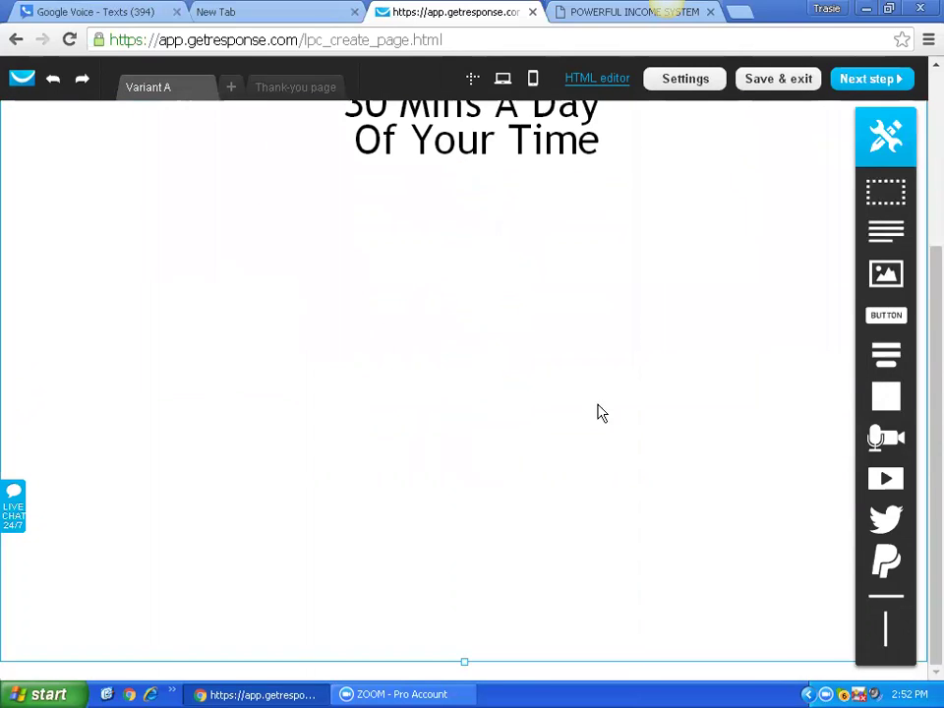
{"action": "scroll", "coordinate": [927, 157], "scroll_direction": "up", "scroll_amount": 3}
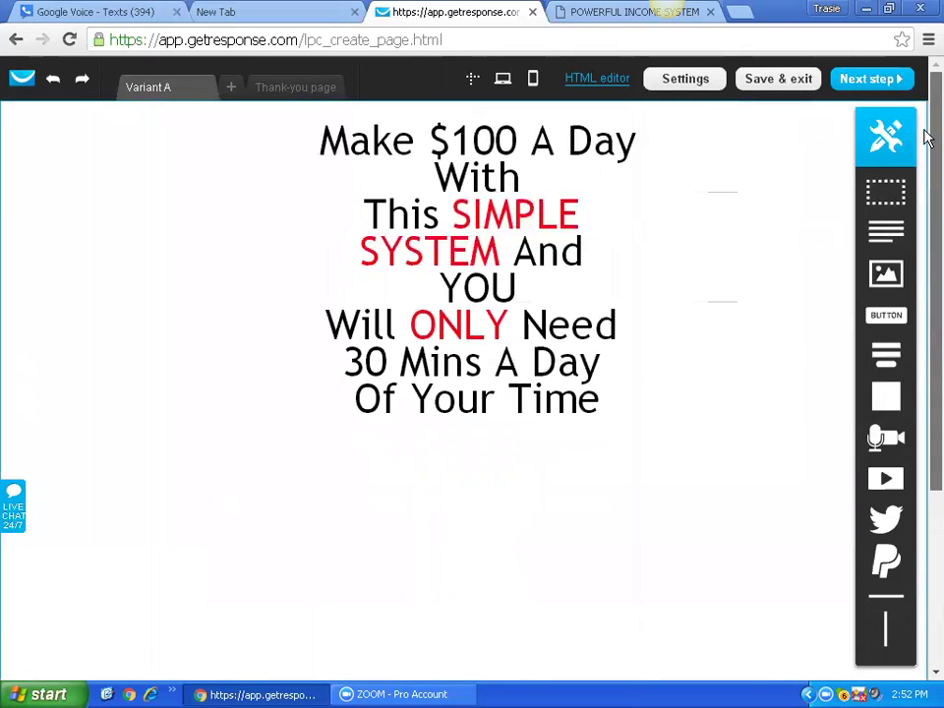
- Select the word SIMPLE in the headline and open its text colour settings
{"action": "left_click", "coordinate": [554, 220]}
{"action": "left_click", "coordinate": [554, 220]}
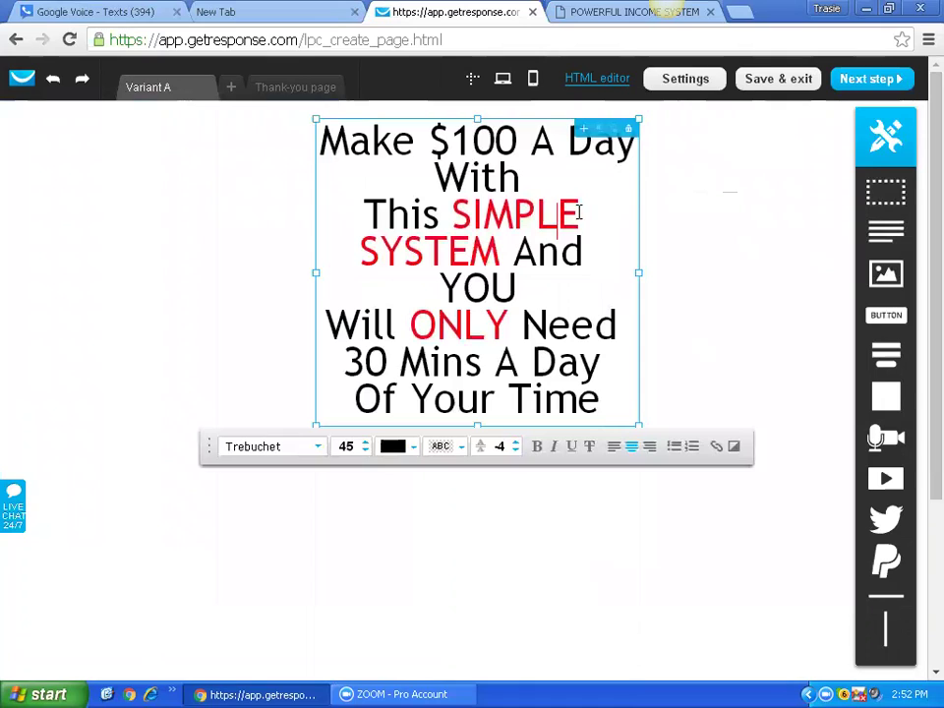
{"action": "left_click_drag", "start_coordinate": [580, 215], "coordinate": [451, 215]}
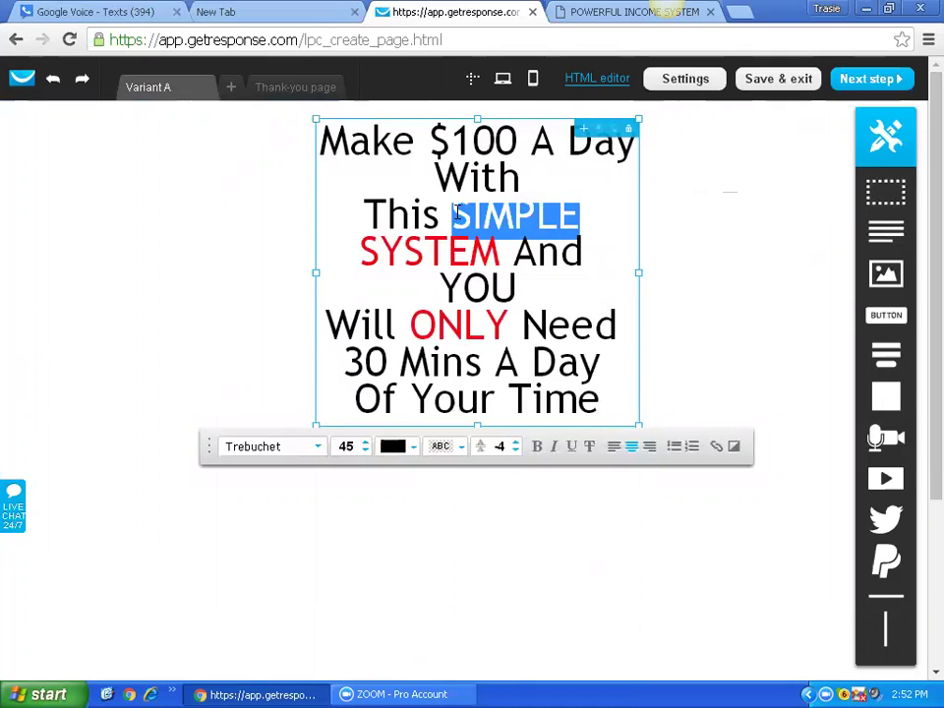
{"action": "left_click", "coordinate": [414, 448]}
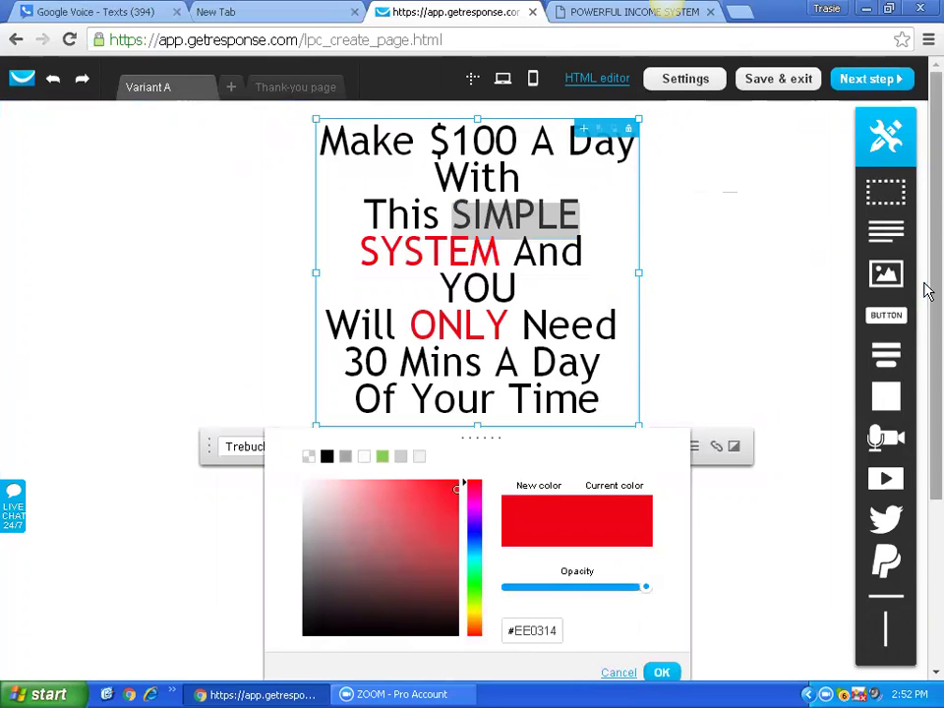
{"action": "scroll", "coordinate": [926, 354], "scroll_direction": "down", "scroll_amount": 1}
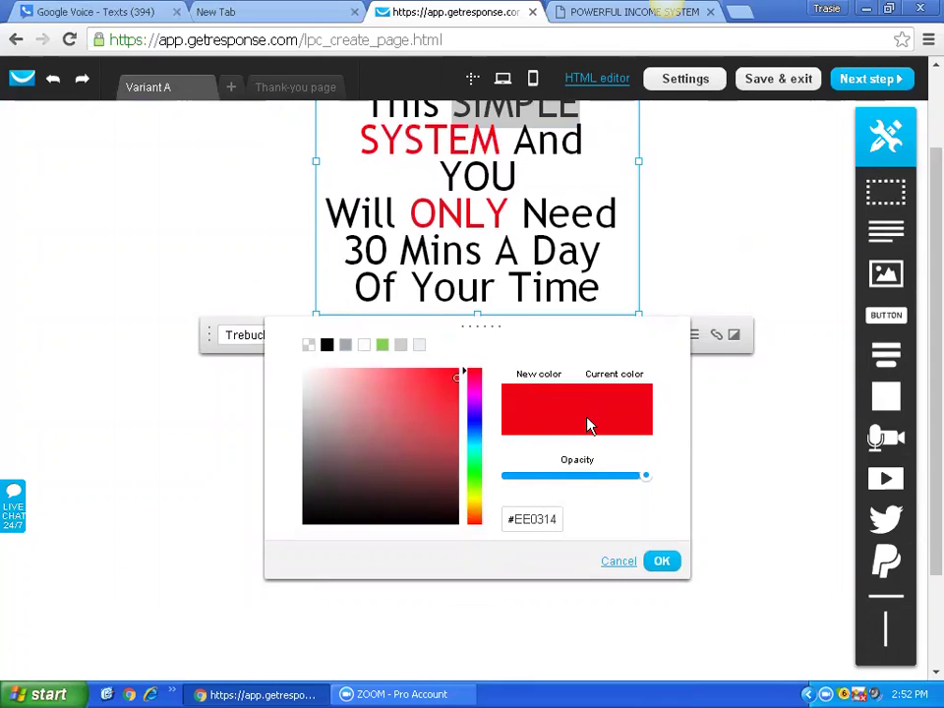
- Try the colour code #cc0000 for the word SIMPLE and clear the code again
{"action": "left_click_drag", "start_coordinate": [556, 520], "coordinate": [514, 520]}
{"action": "type", "text": "cc"}
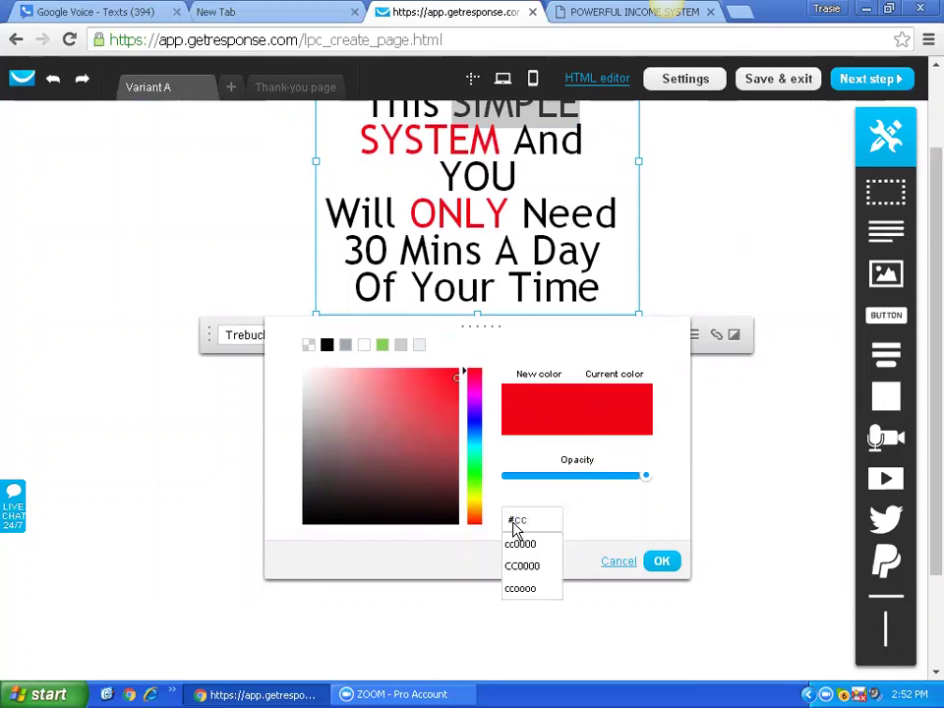
{"action": "type", "text": "0000"}
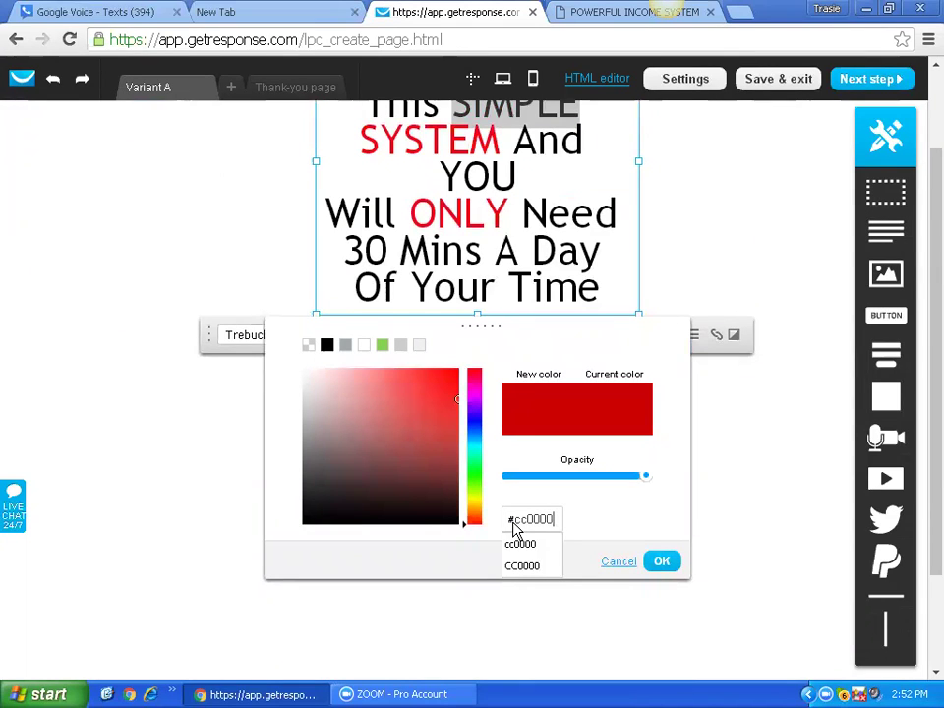
{"action": "key", "text": "BackSpace"}
{"action": "key", "text": "BackSpace"}
{"action": "key", "text": "BackSpace"}
{"action": "key", "text": "BackSpace"}
{"action": "key", "text": "BackSpace"}
{"action": "key", "text": "BackSpace"}
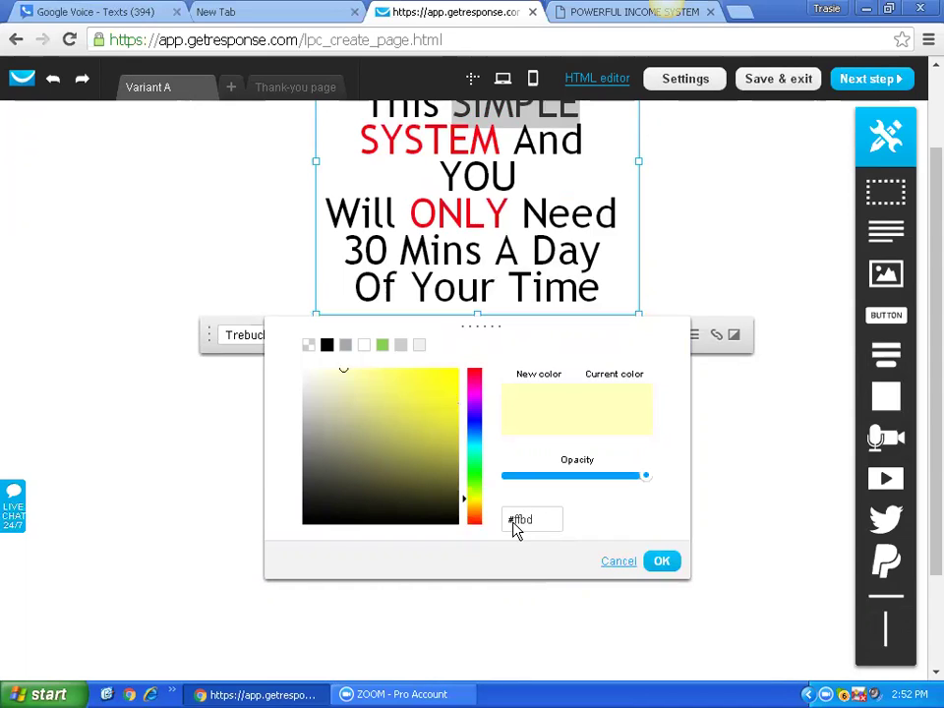
- Set the text colour of the word SIMPLE to #ffbd4a and apply it
{"action": "type", "text": "a"}
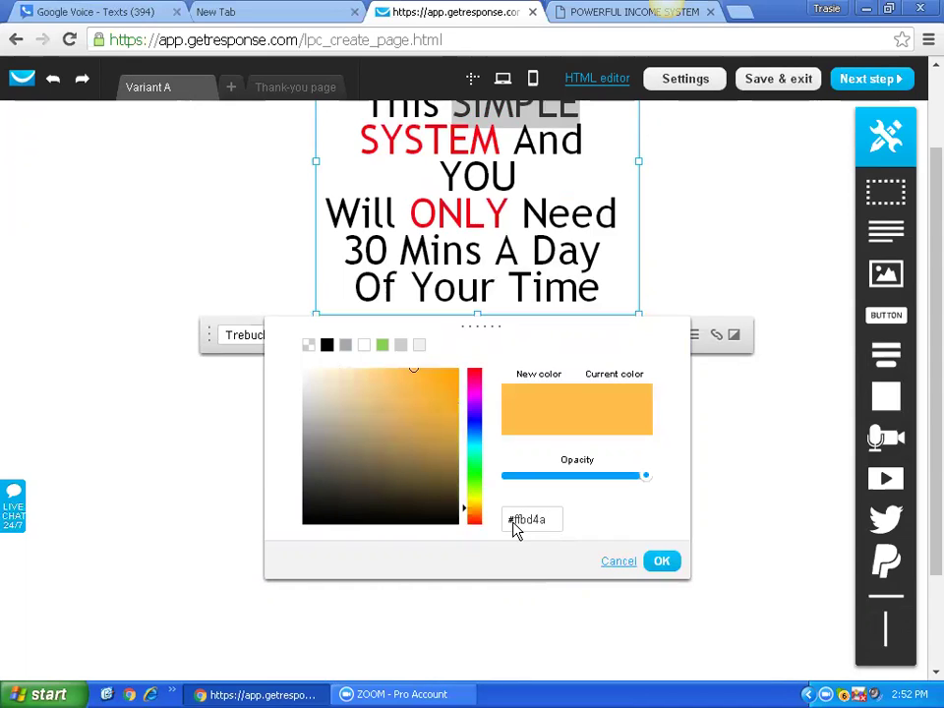
{"action": "left_click", "coordinate": [662, 562]}
{"action": "left_click", "coordinate": [723, 204]}
{"action": "scroll", "coordinate": [923, 383], "scroll_direction": "down", "scroll_amount": 3}
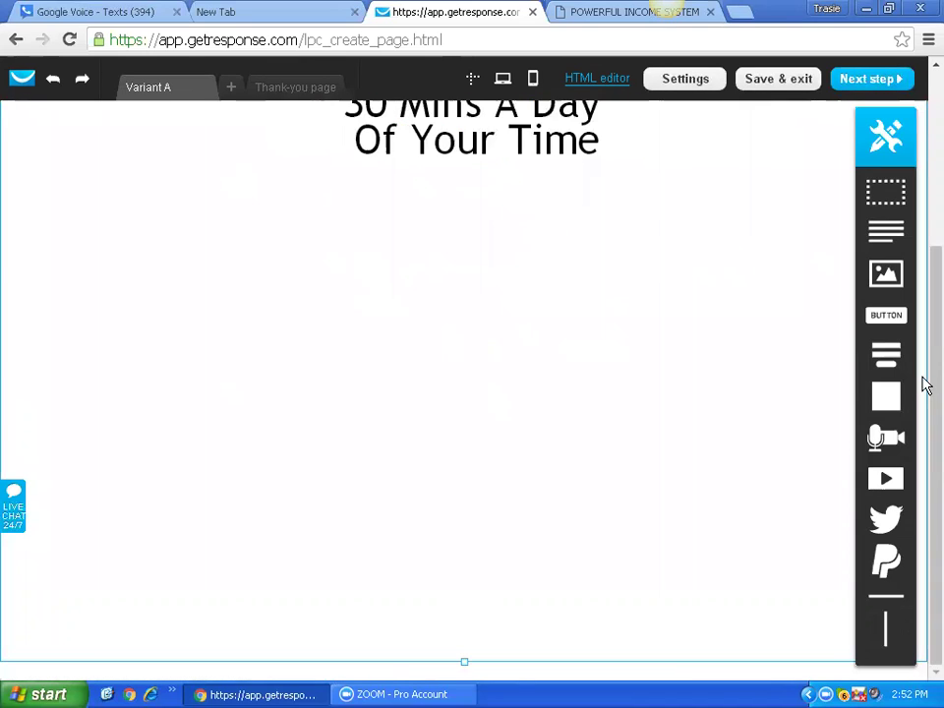
- Recolour the word SYSTEM in the headline with the recently used orange swatch
{"action": "scroll", "coordinate": [924, 182], "scroll_direction": "up", "scroll_amount": 2}
{"action": "scroll", "coordinate": [924, 182], "scroll_direction": "up", "scroll_amount": 2}
{"action": "left_click", "coordinate": [497, 253]}
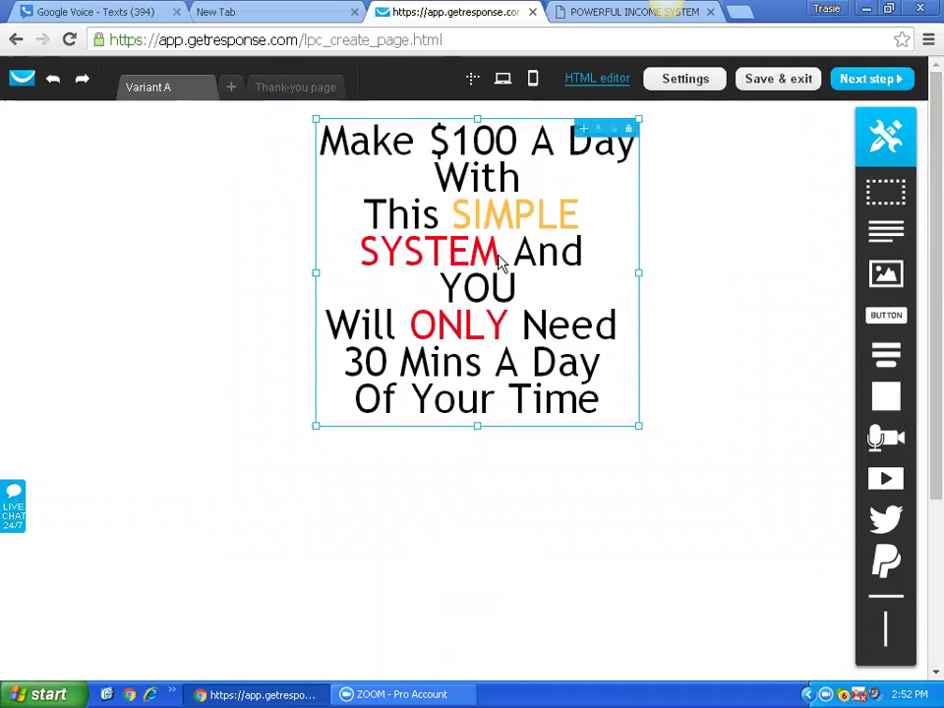
{"action": "left_click", "coordinate": [497, 256]}
{"action": "left_click", "coordinate": [499, 253]}
{"action": "left_click_drag", "start_coordinate": [498, 254], "coordinate": [366, 252]}
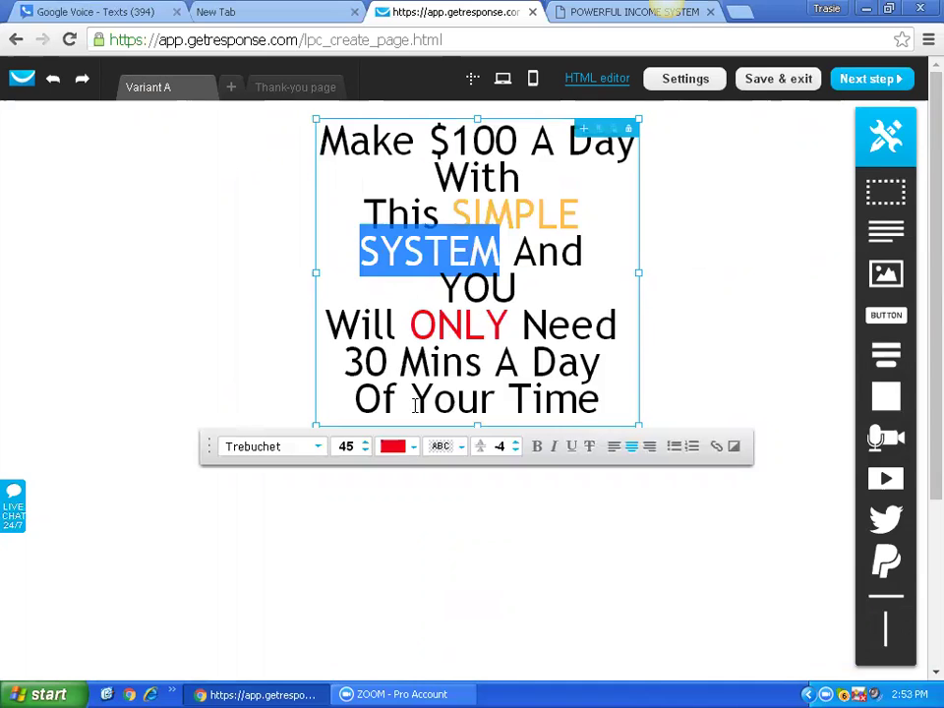
{"action": "left_click", "coordinate": [412, 447]}
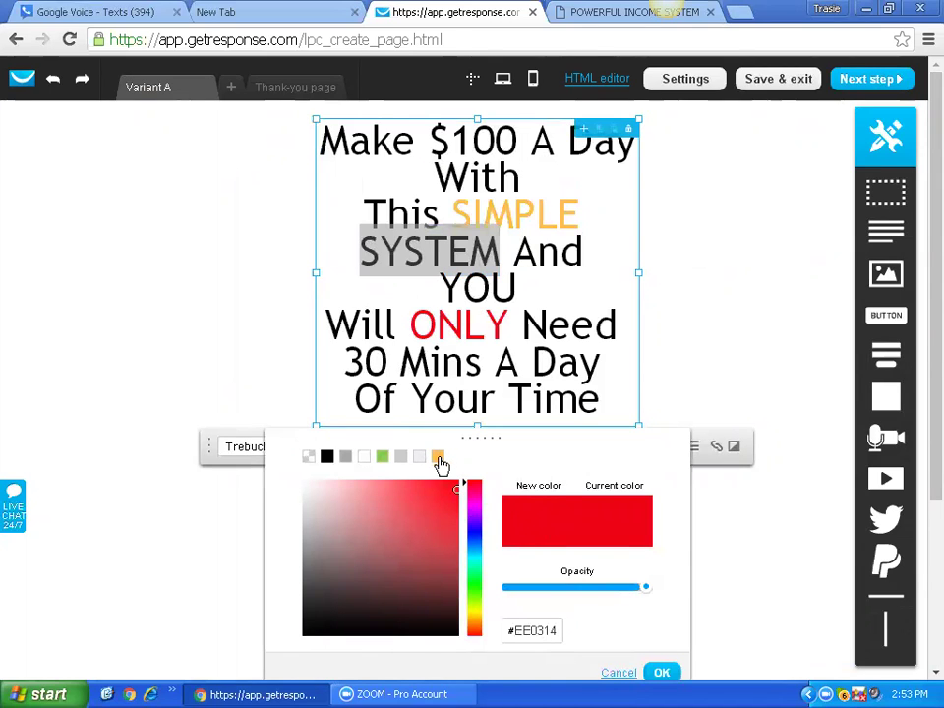
{"action": "left_click", "coordinate": [436, 457]}
{"action": "left_click", "coordinate": [536, 293]}
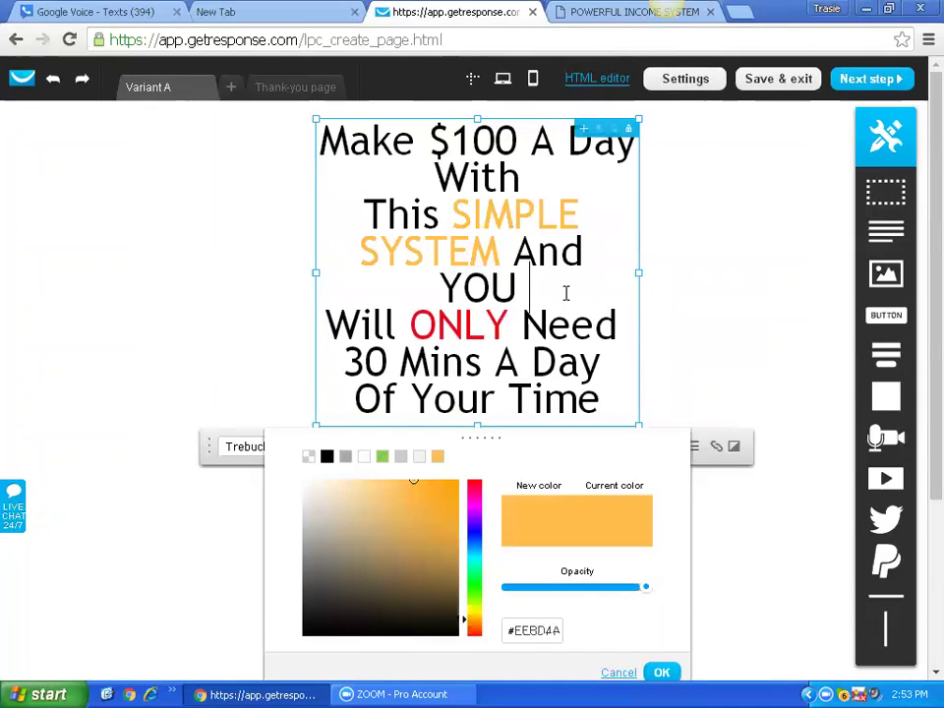
- Recolour the word ONLY in the headline with the same orange swatch and finish editing the text
{"action": "left_click_drag", "start_coordinate": [508, 326], "coordinate": [418, 344]}
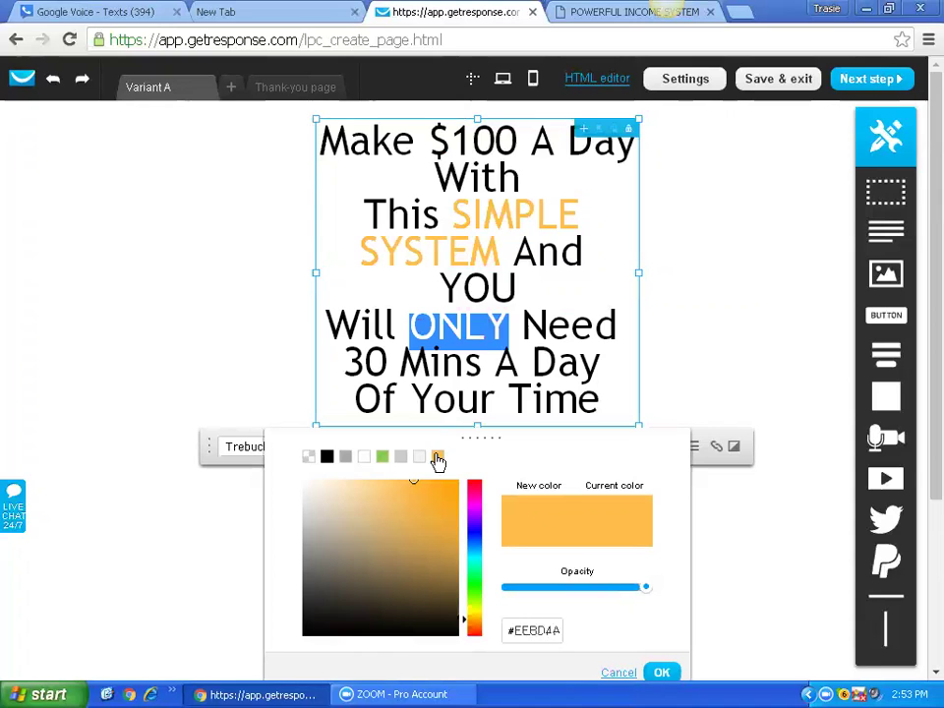
{"action": "left_click", "coordinate": [438, 458]}
{"action": "left_click", "coordinate": [686, 349]}
{"action": "scroll", "coordinate": [591, 383], "scroll_direction": "down", "scroll_amount": 3}
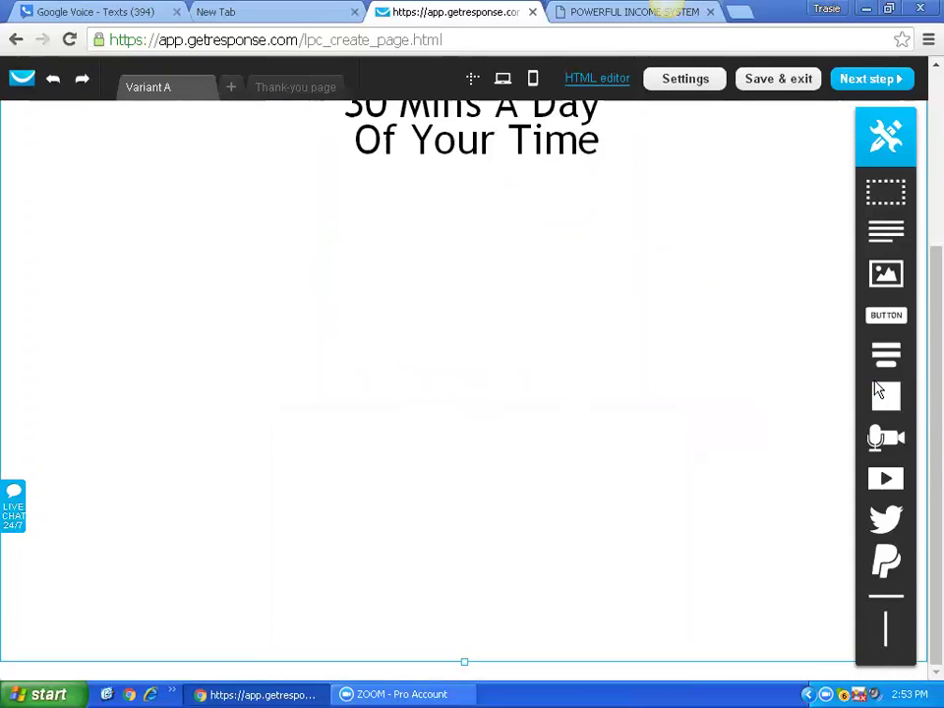
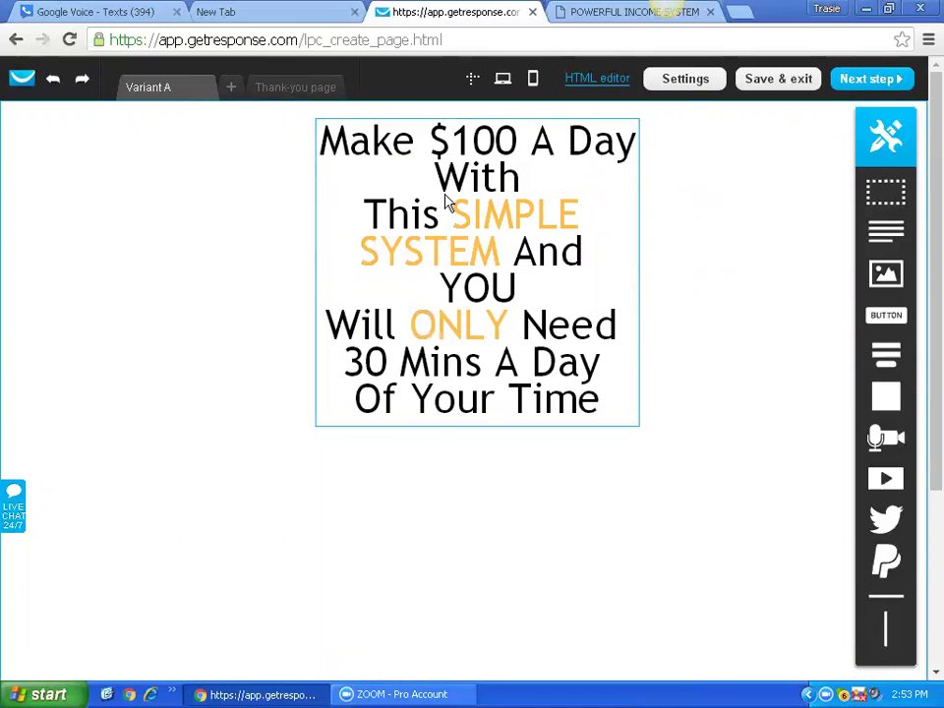
- Compare the headline's layout and line breaks on the example page with those in the landing page editor
{"action": "left_click", "coordinate": [596, 16]}
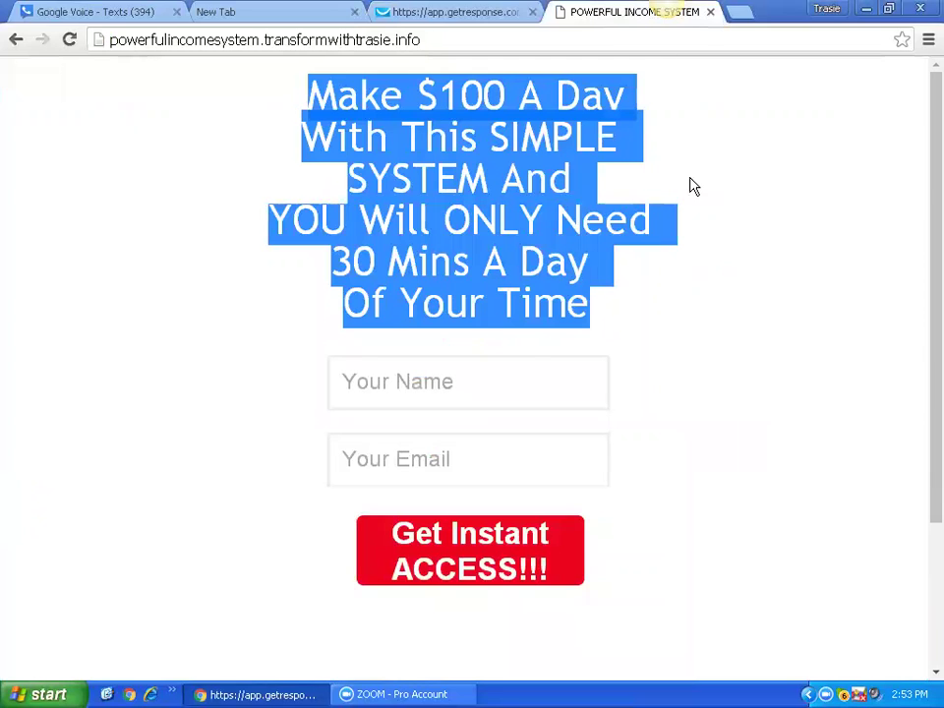
{"action": "left_click", "coordinate": [499, 235]}
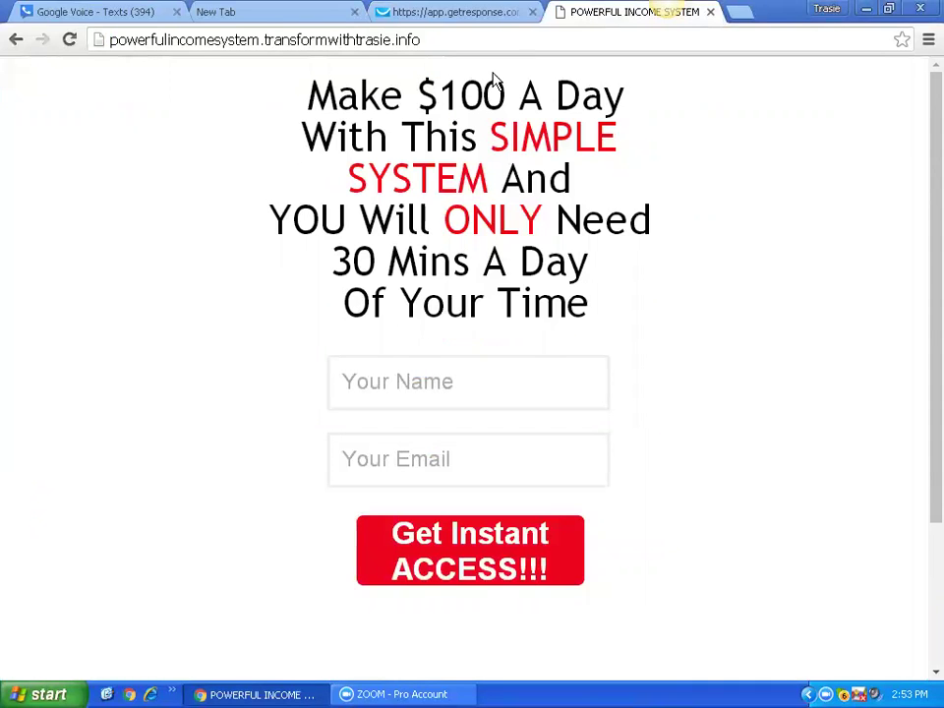
{"action": "left_click", "coordinate": [472, 12]}
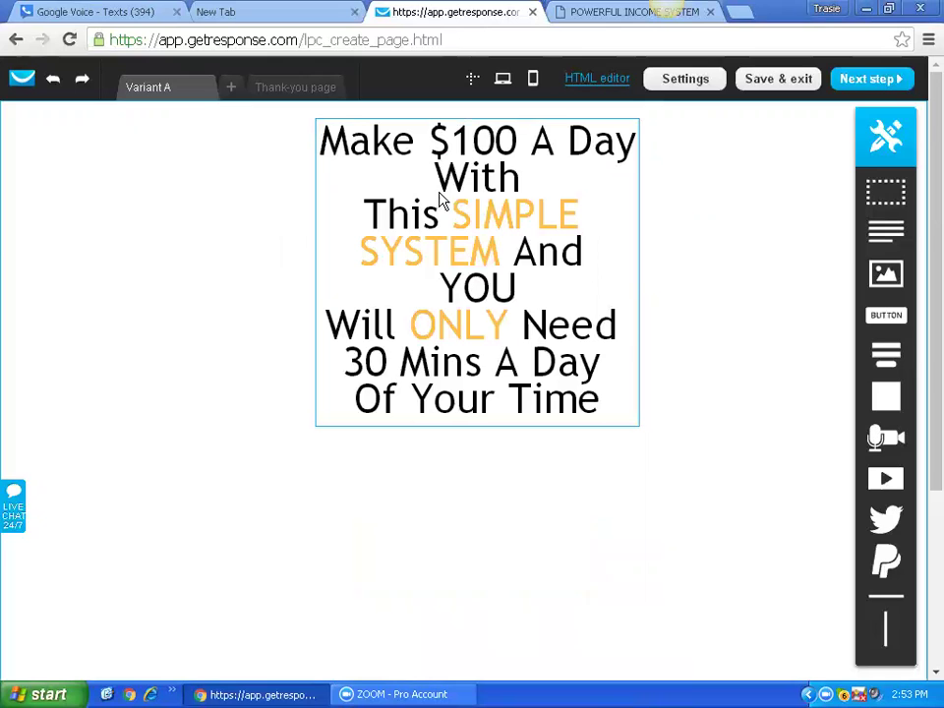
{"action": "left_click", "coordinate": [583, 14]}
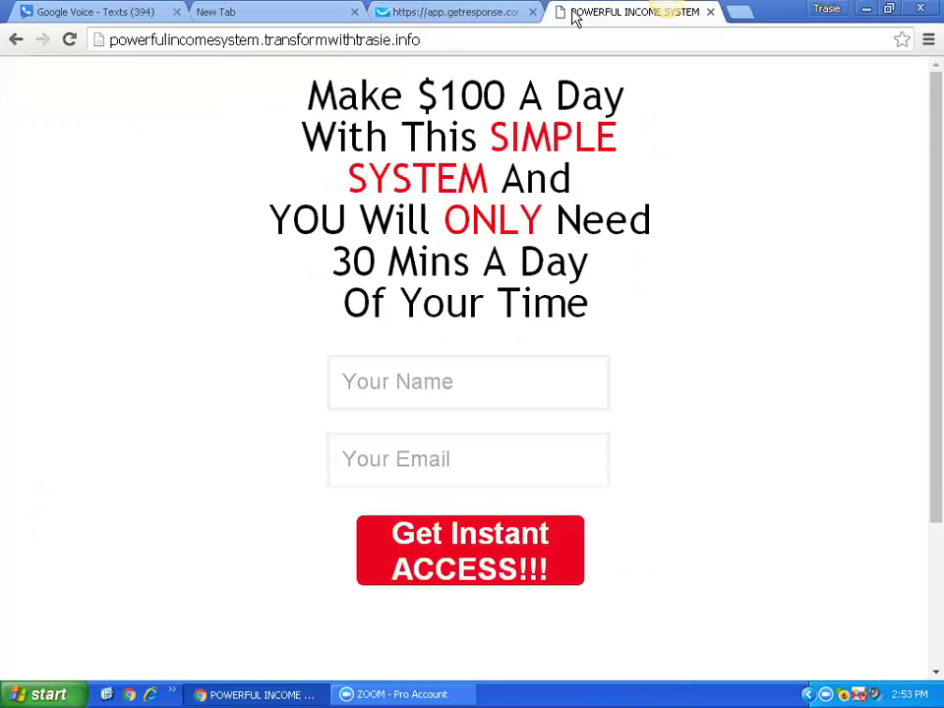
{"action": "left_click", "coordinate": [478, 14]}
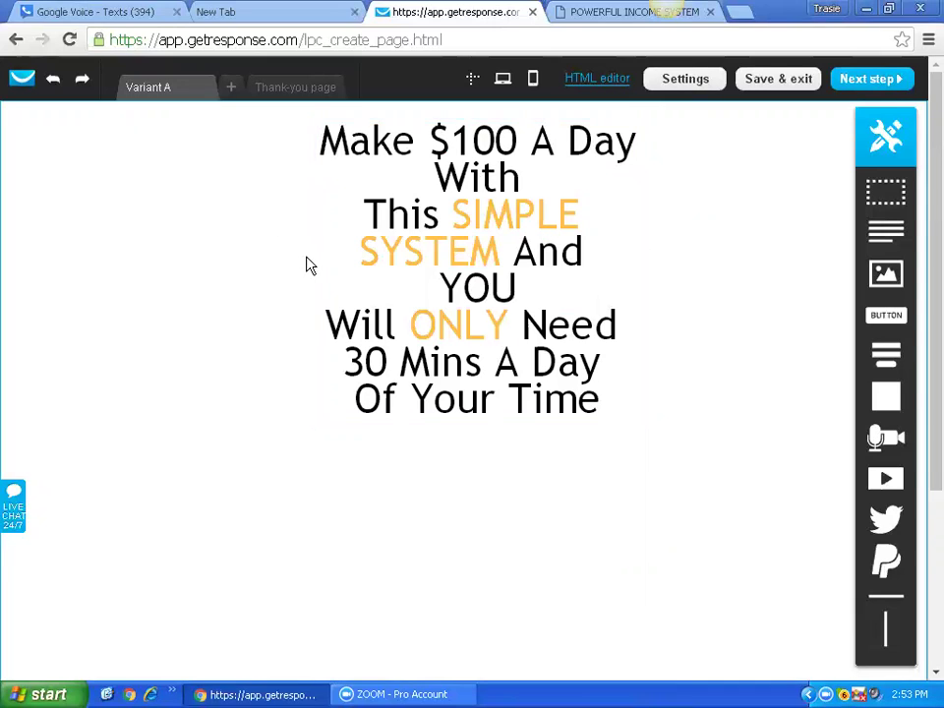
- Widen the headline text block on both sides to about 411 px
{"action": "left_click", "coordinate": [334, 275]}
{"action": "left_click_drag", "start_coordinate": [299, 272], "coordinate": [286, 272]}
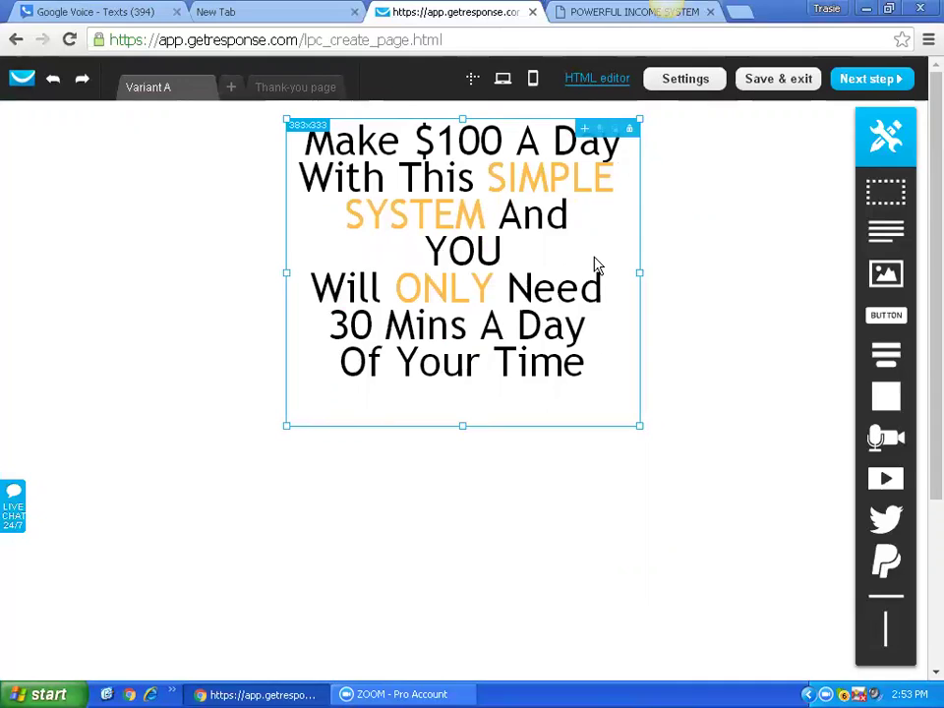
{"action": "left_click_drag", "start_coordinate": [284, 271], "coordinate": [272, 272]}
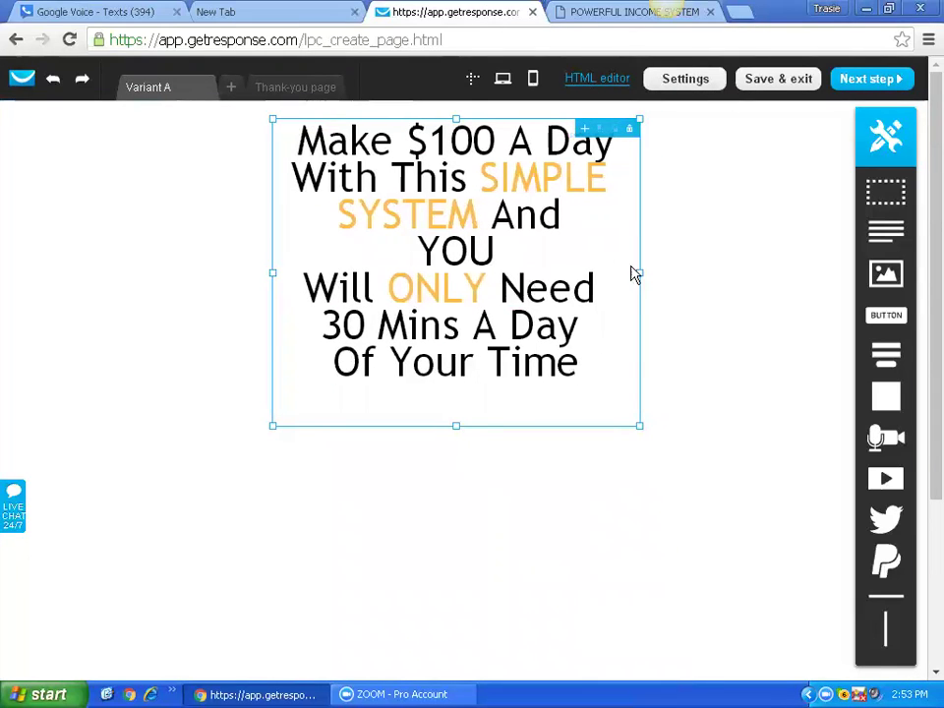
{"action": "mouse_move", "coordinate": [638, 269]}
{"action": "left_mouse_down"}
{"action": "mouse_move", "coordinate": [657, 276]}
{"action": "mouse_move", "coordinate": [651, 273]}
{"action": "left_mouse_up"}
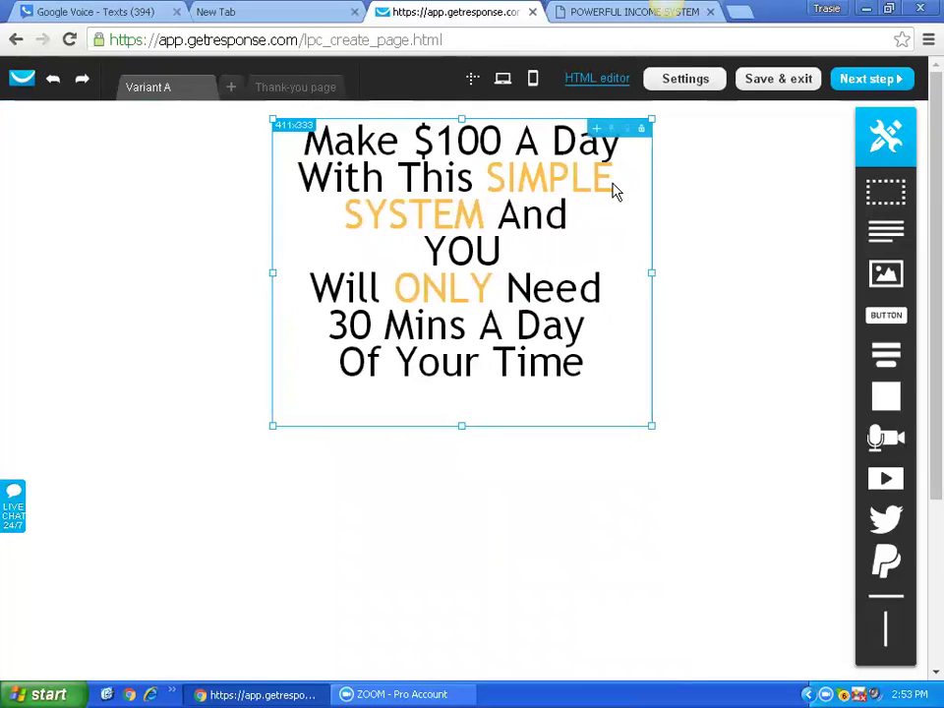
- Following the example page, remove the line break after YOU and widen the text block so "YOU Will ONLY Need" fits on one line
{"action": "left_click", "coordinate": [603, 14]}
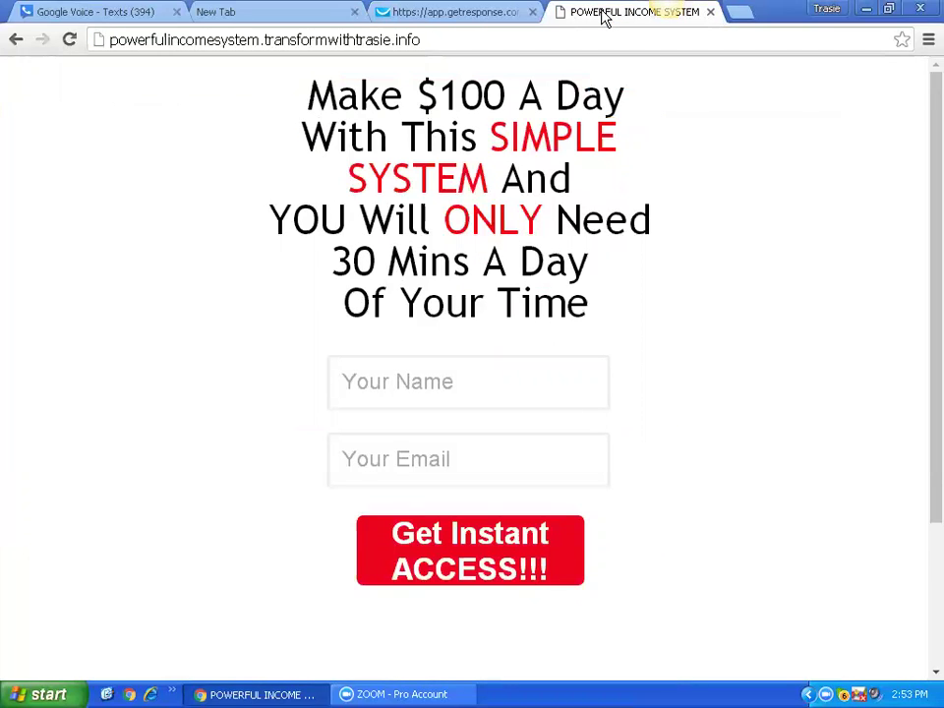
{"action": "left_click", "coordinate": [439, 14]}
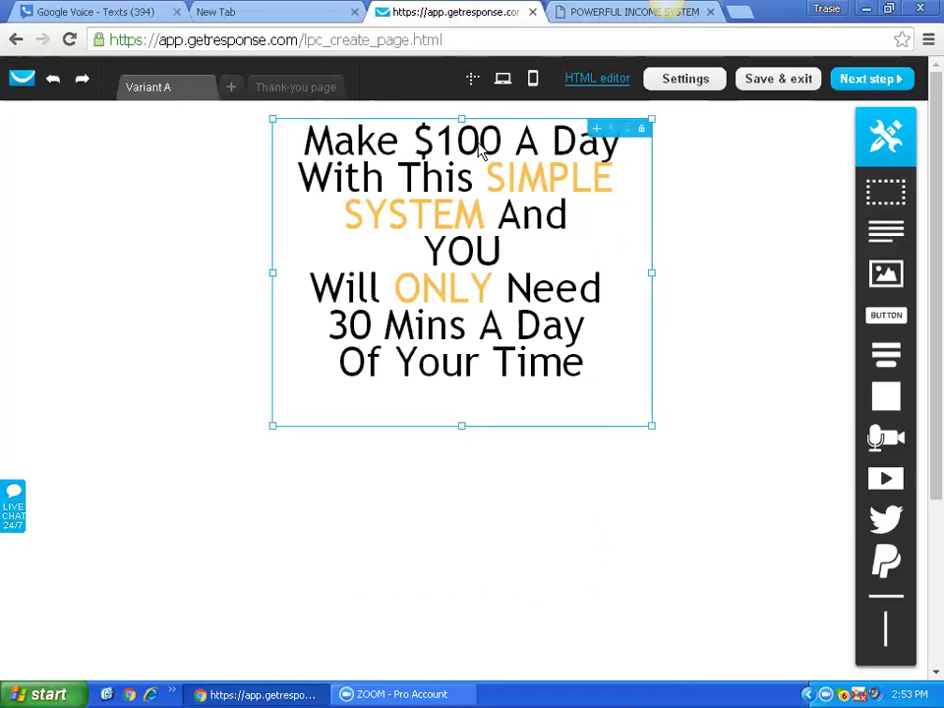
{"action": "left_click", "coordinate": [511, 256]}
{"action": "left_click", "coordinate": [503, 253]}
{"action": "key", "text": "Right"}
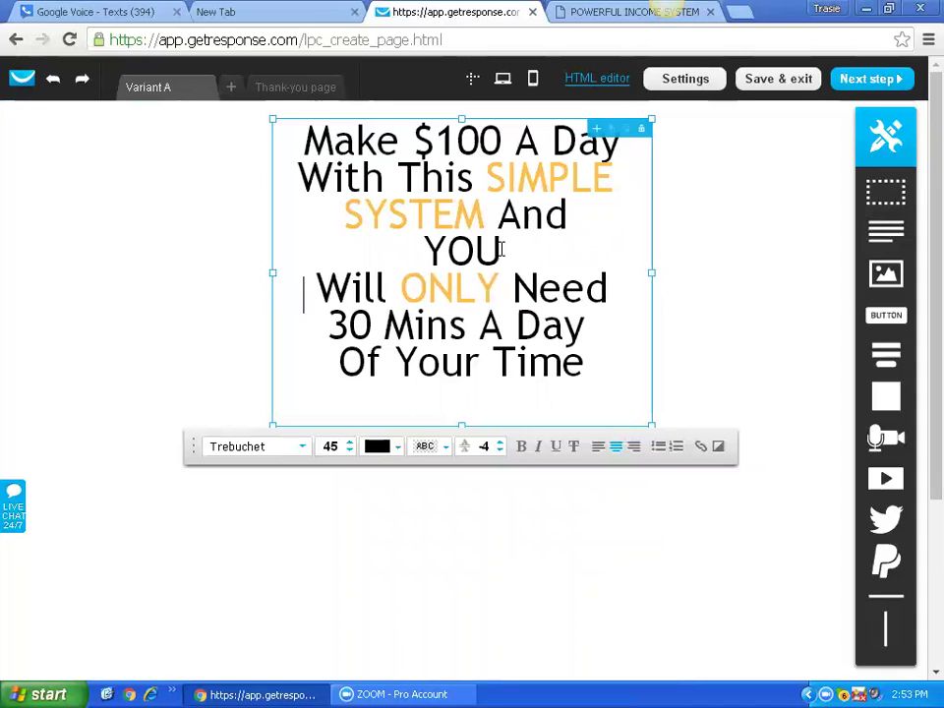
{"action": "key", "text": "BackSpace"}
{"action": "key", "text": "BackSpace"}
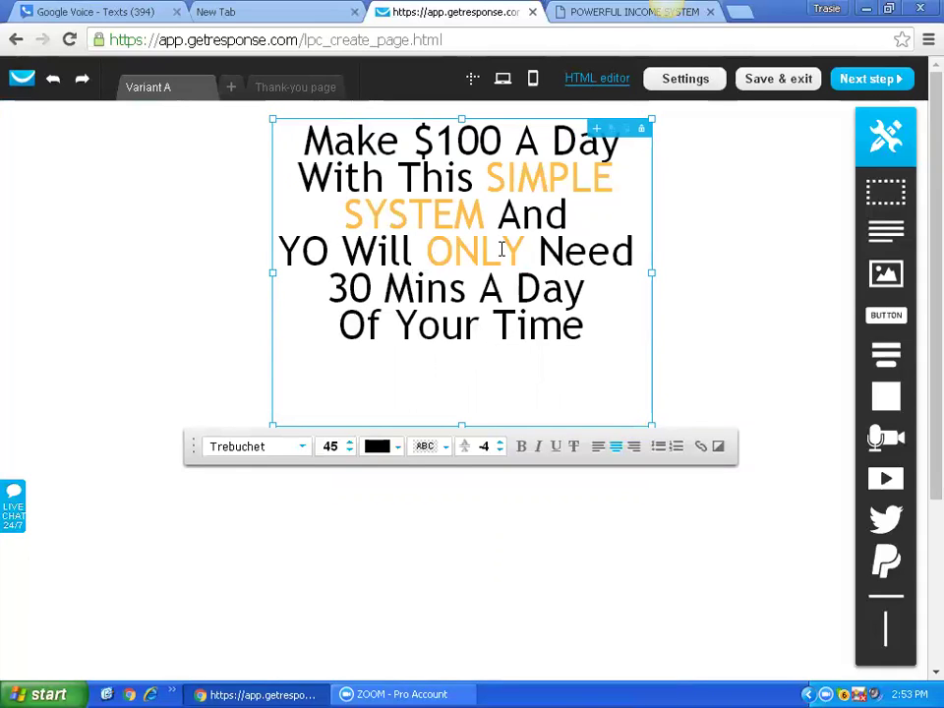
{"action": "type", "text": "U"}
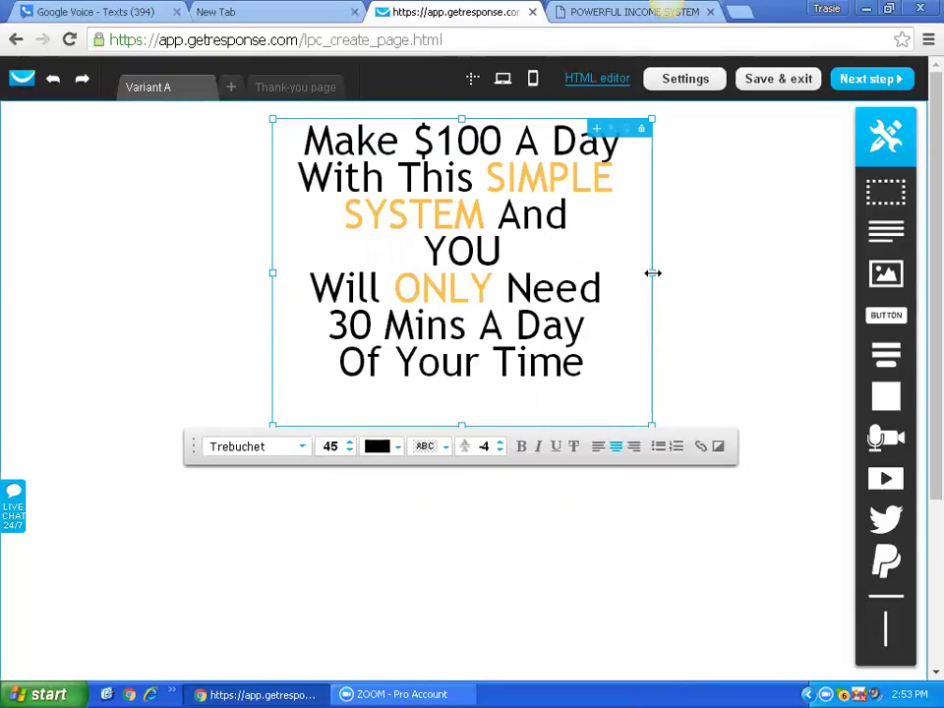
{"action": "left_click_drag", "start_coordinate": [650, 273], "coordinate": [673, 272]}
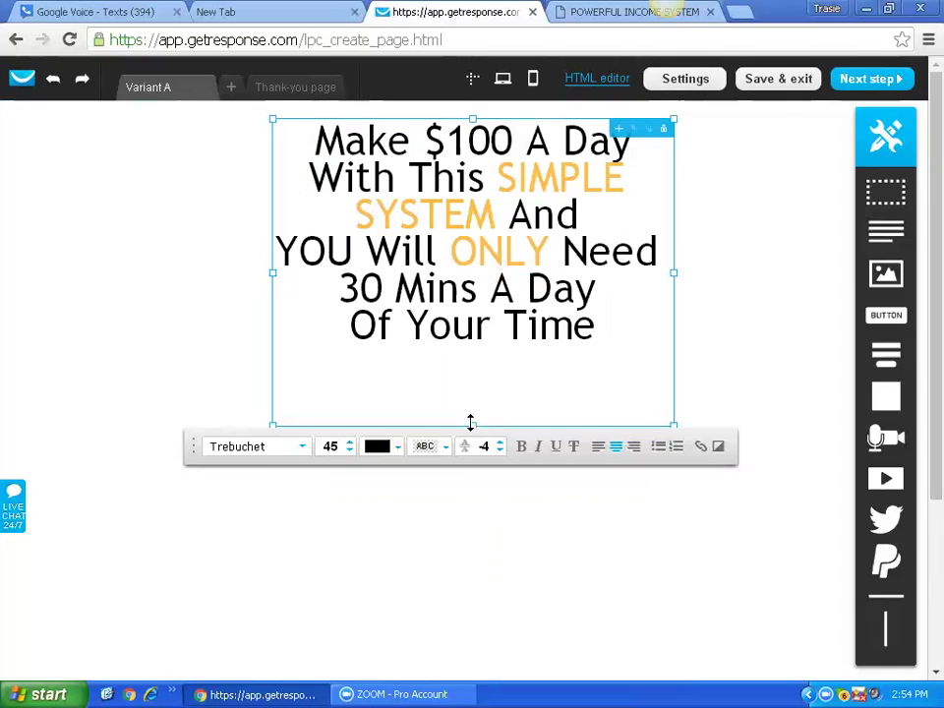
- Shorten the headline text block so its lower edge sits just below the line "Of Your Time"
{"action": "left_click_drag", "start_coordinate": [471, 424], "coordinate": [469, 379]}
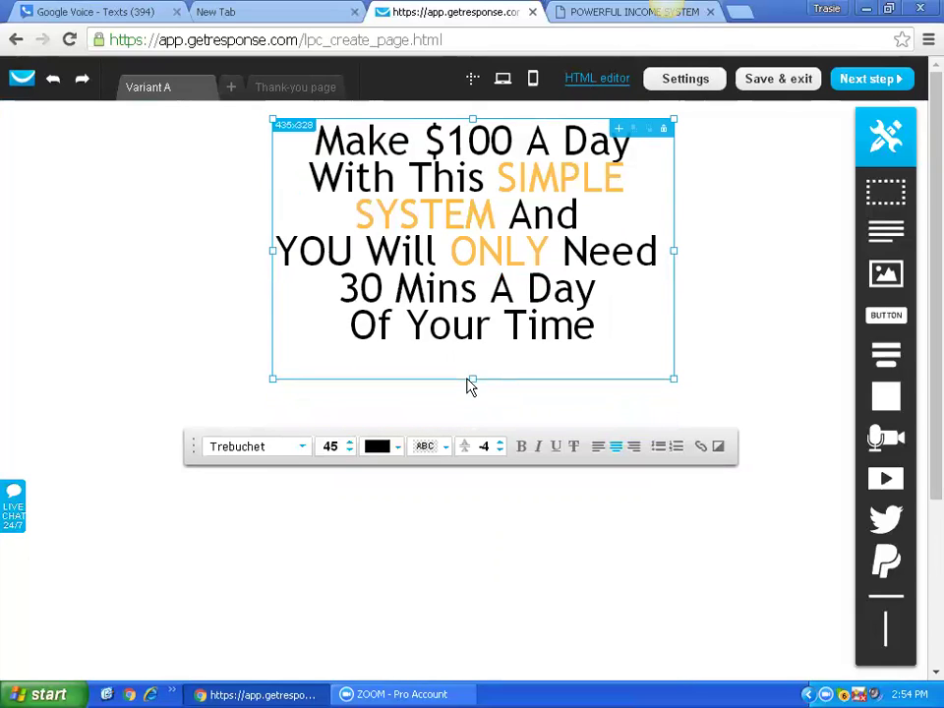
{"action": "left_click", "coordinate": [723, 399]}
{"action": "scroll", "coordinate": [923, 268], "scroll_direction": "down", "scroll_amount": 5}
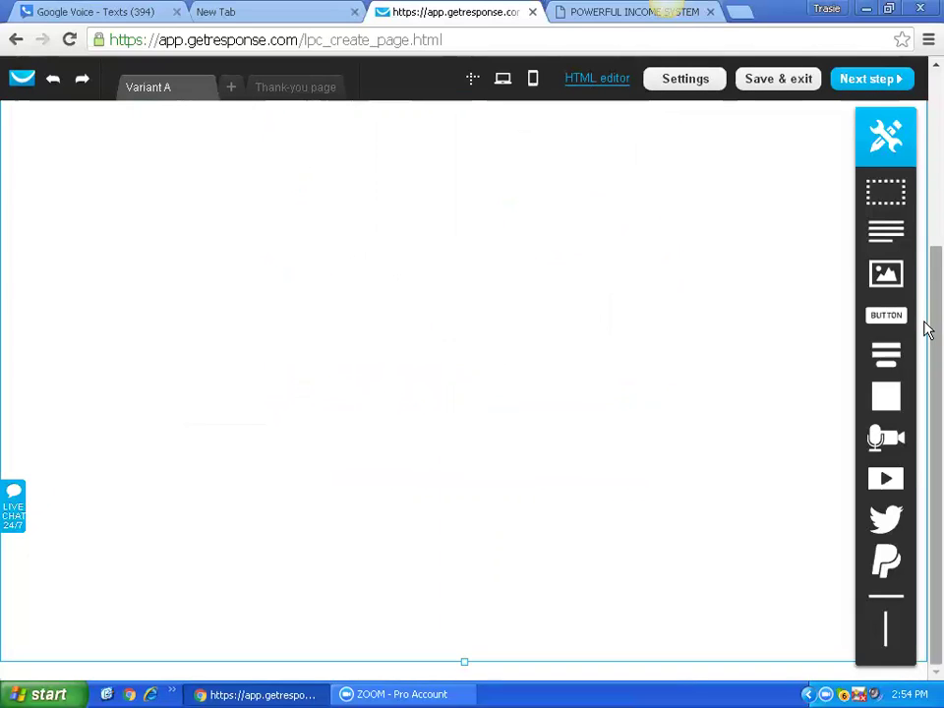
{"action": "scroll", "coordinate": [927, 302], "scroll_direction": "up", "scroll_amount": 5}
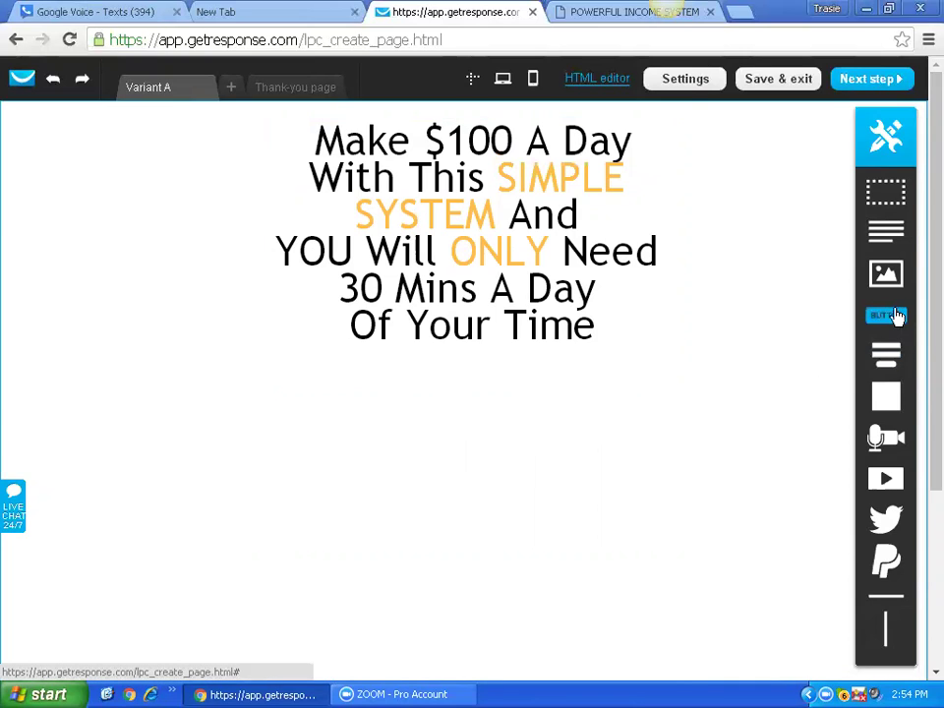
- Add a sign-up web form with name and email fields, centred directly below the headline
{"action": "left_click_drag", "start_coordinate": [889, 360], "coordinate": [465, 475]}
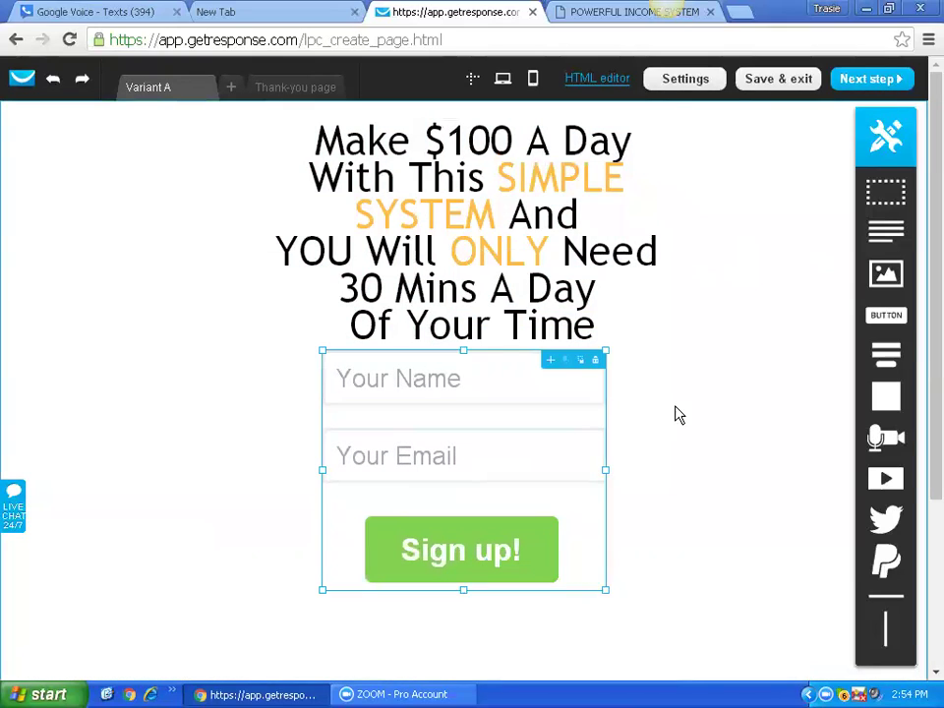
{"action": "scroll", "coordinate": [677, 413], "scroll_direction": "down", "scroll_amount": 3}
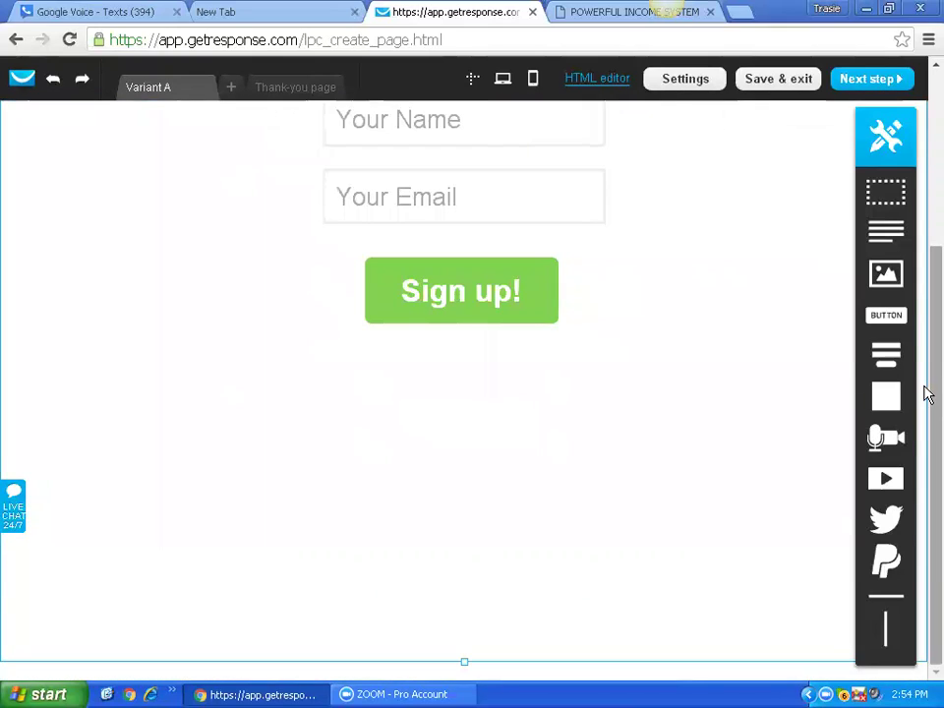
{"action": "scroll", "coordinate": [925, 348], "scroll_direction": "up", "scroll_amount": 2}
{"action": "scroll", "coordinate": [924, 252], "scroll_direction": "up", "scroll_amount": 1}
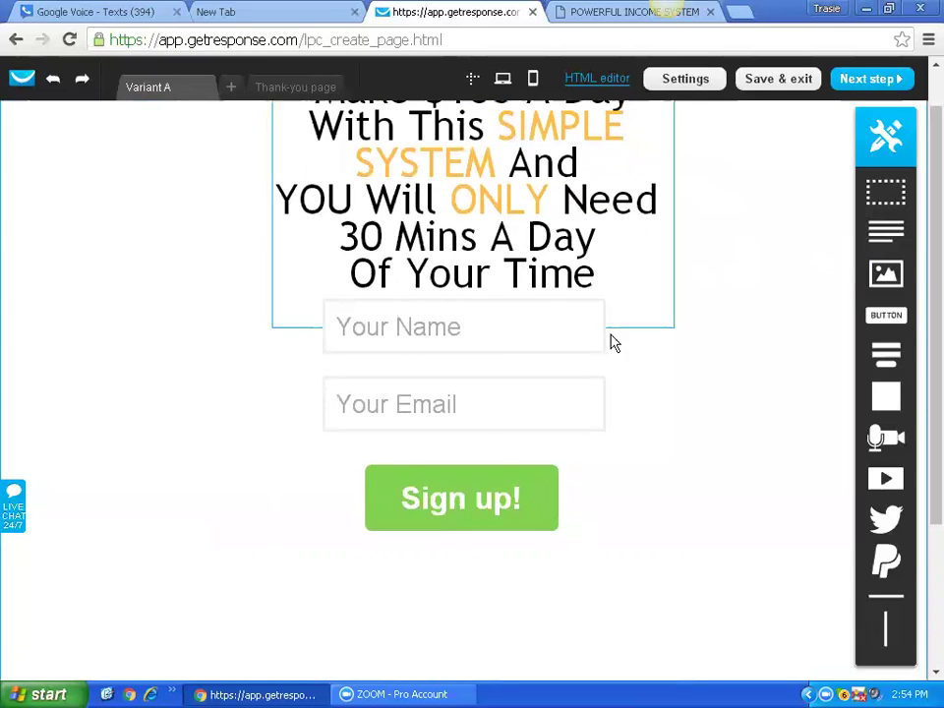
- Change the form's Sign up! button to the solid colour #ffbd4a
{"action": "left_click", "coordinate": [458, 500]}
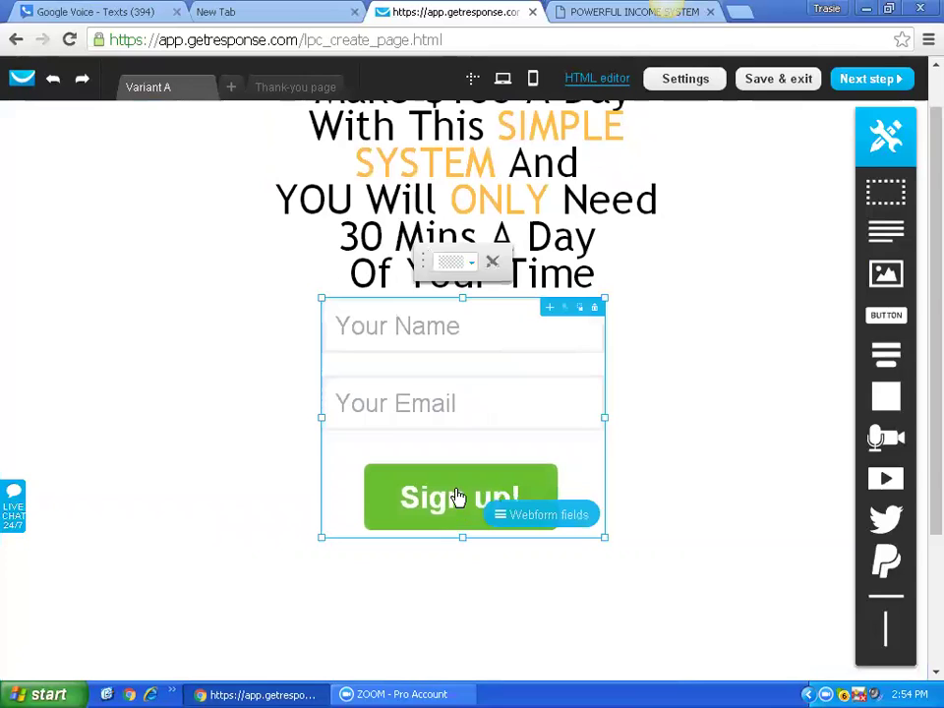
{"action": "double_click", "coordinate": [458, 498]}
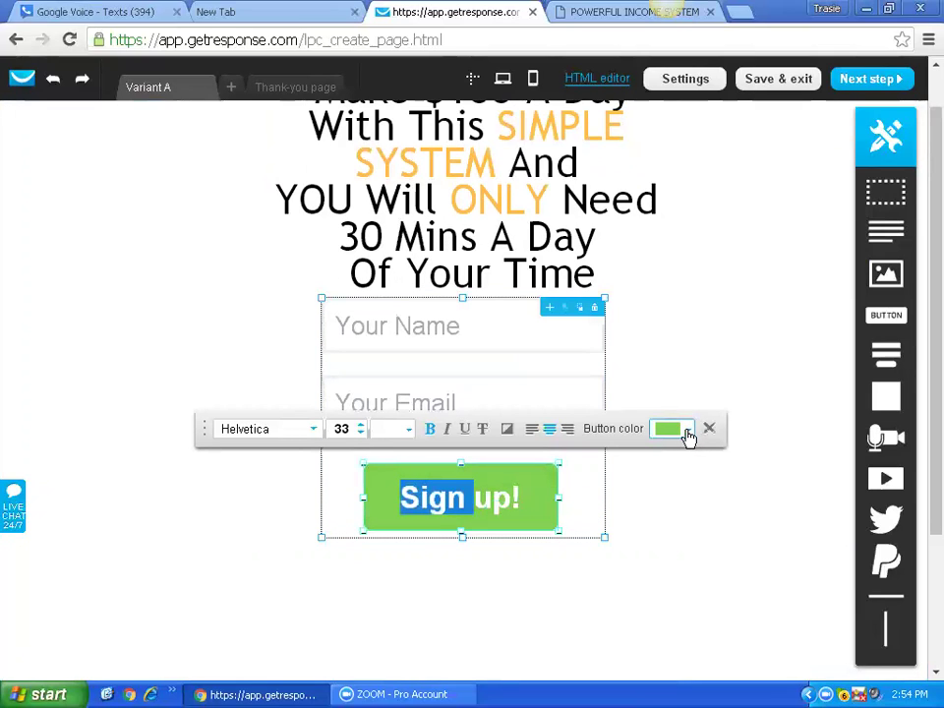
{"action": "left_click", "coordinate": [670, 430]}
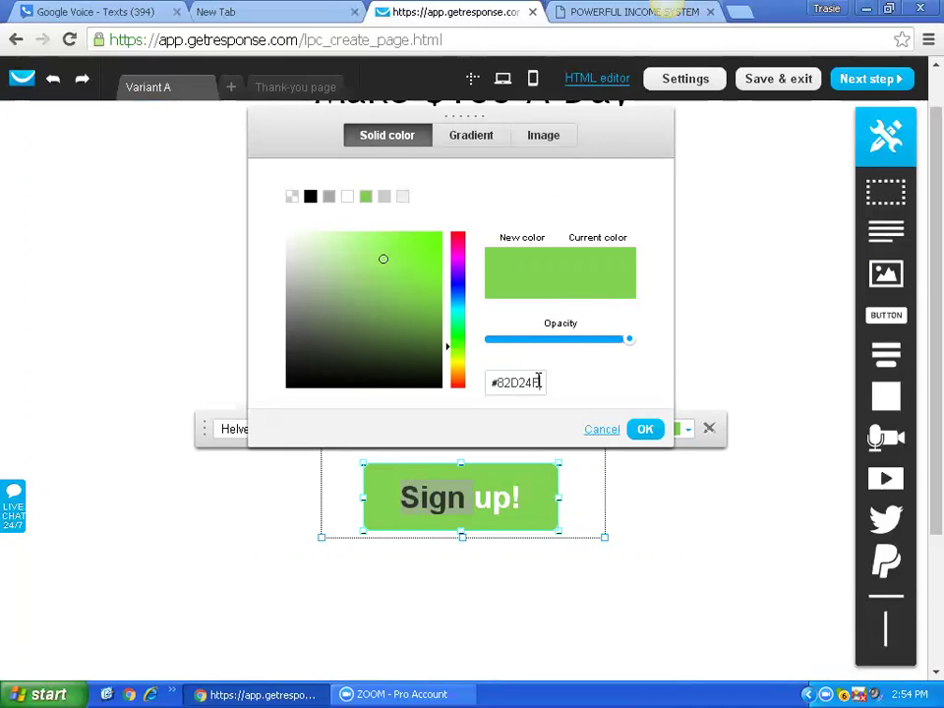
{"action": "left_click_drag", "start_coordinate": [538, 382], "coordinate": [525, 380]}
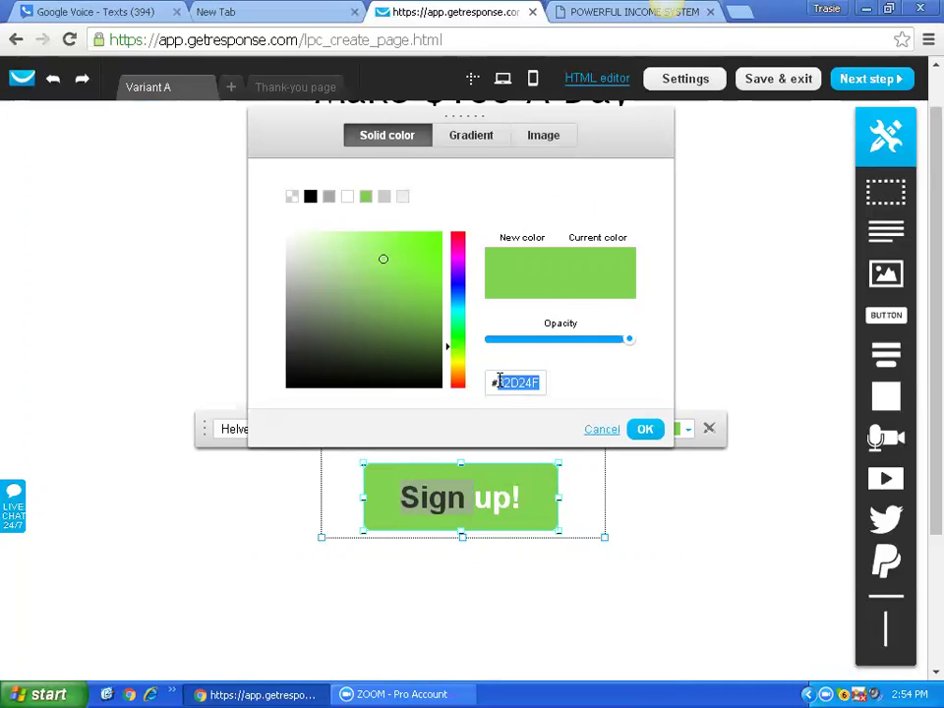
{"action": "key", "text": "BackSpace"}
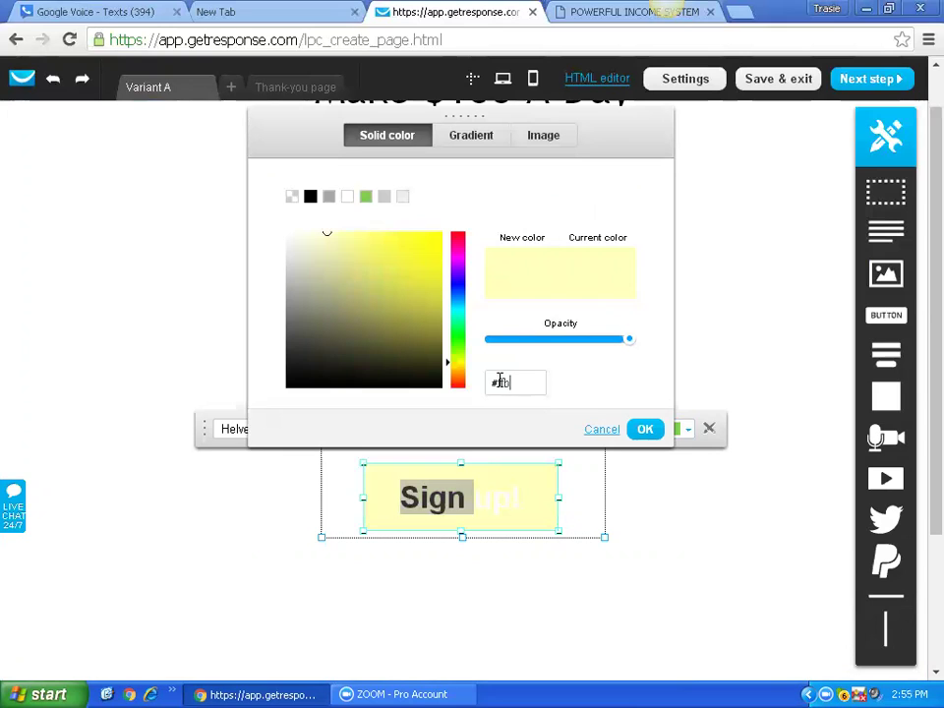
{"action": "type", "text": "ffbd4a"}
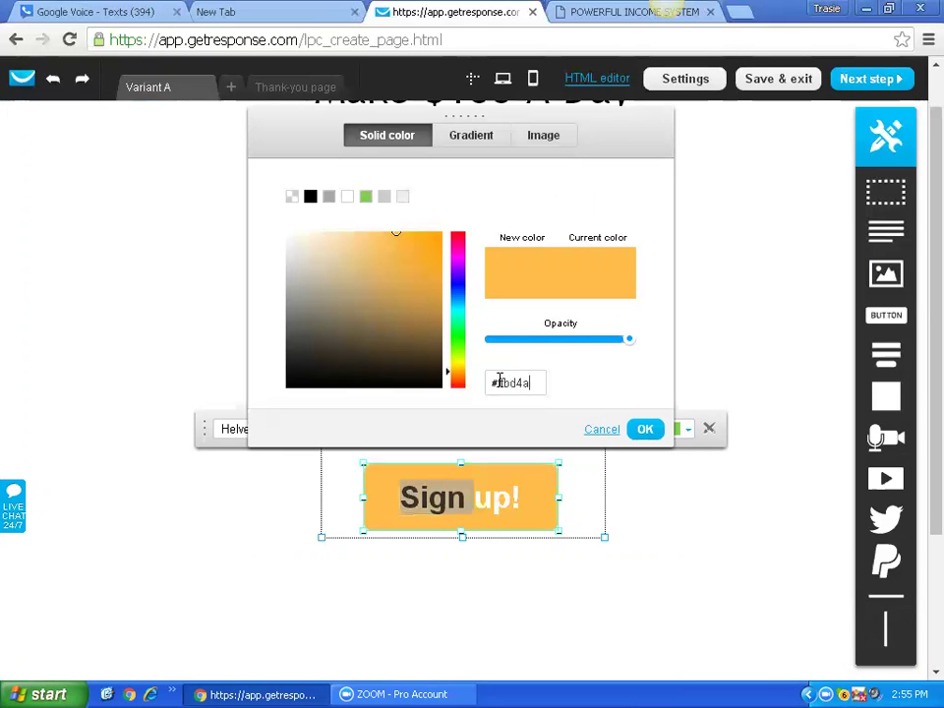
{"action": "left_click", "coordinate": [719, 533]}
- Replace the form button's label with "Get INSTANT Access NOW!!"
{"action": "scroll", "coordinate": [922, 474], "scroll_direction": "down", "scroll_amount": 2}
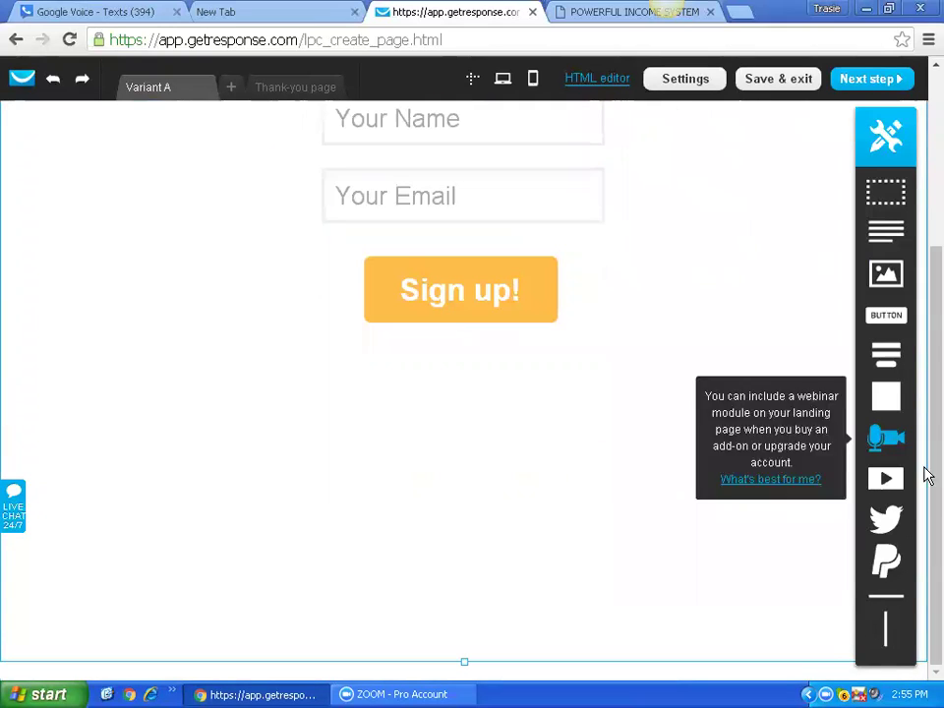
{"action": "scroll", "coordinate": [922, 417], "scroll_direction": "up", "scroll_amount": 2}
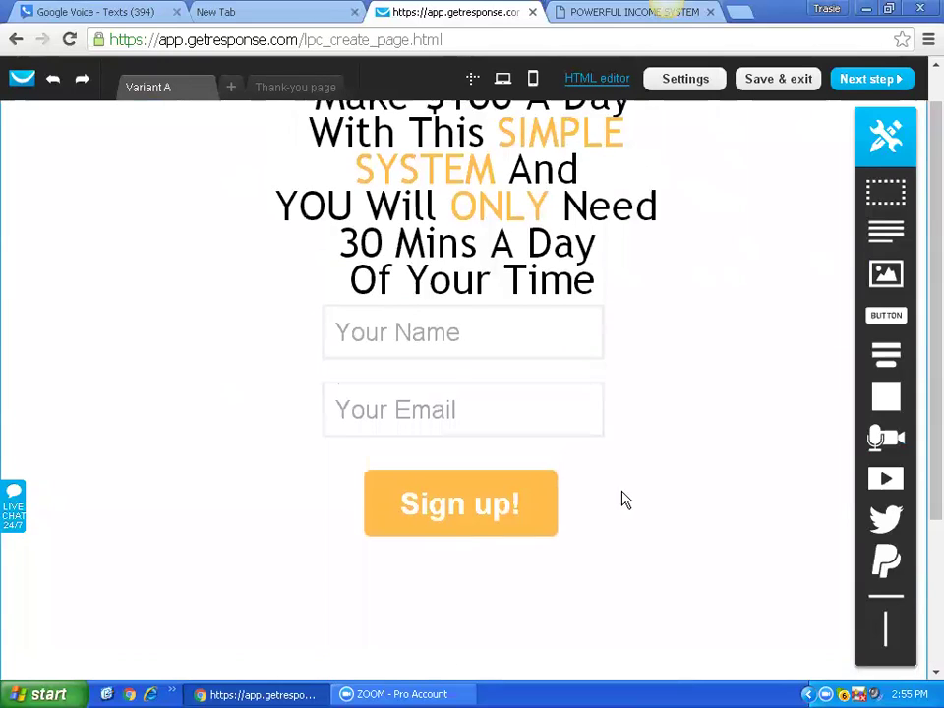
{"action": "left_click", "coordinate": [450, 516]}
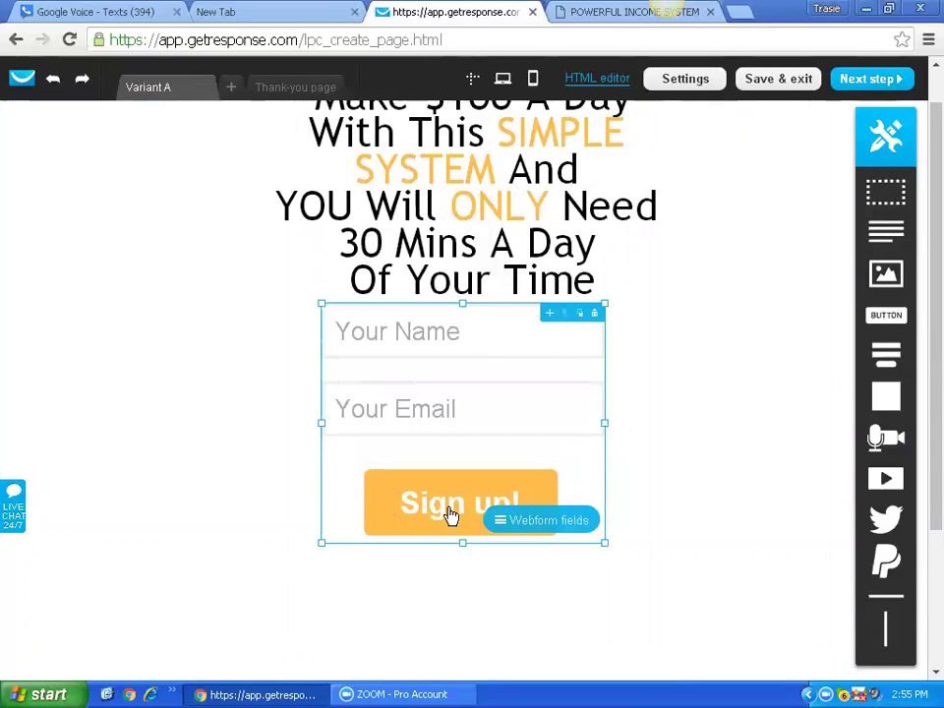
{"action": "left_click", "coordinate": [464, 505]}
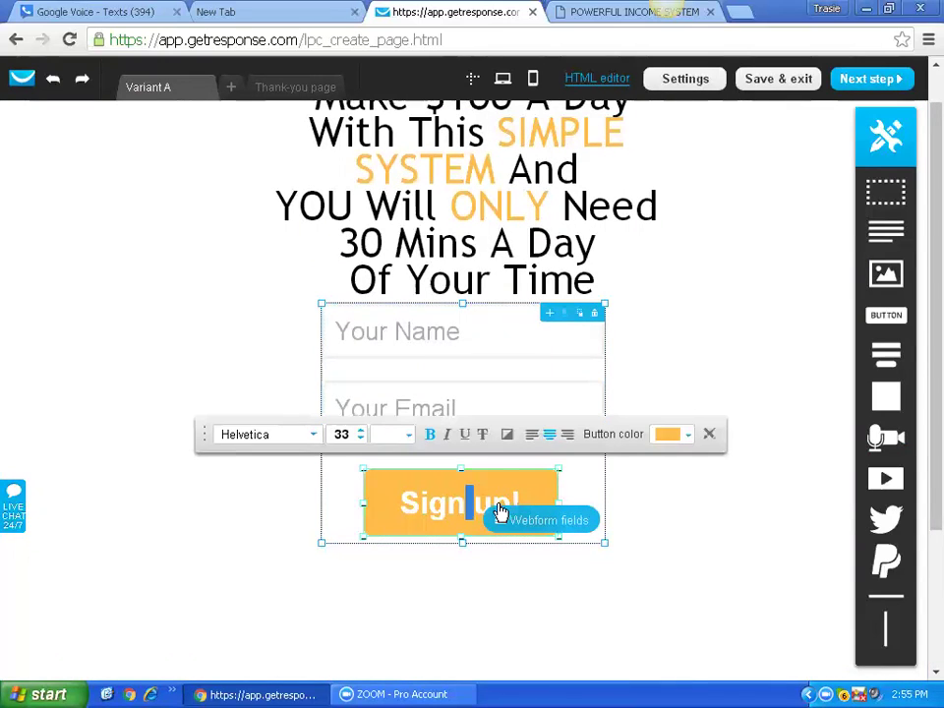
{"action": "key", "text": "Delete"}
{"action": "key", "text": "Delete"}
{"action": "key", "text": "Delete"}
{"action": "key", "text": "Delete"}
{"action": "key", "text": "Delete"}
{"action": "key", "text": "Delete"}
{"action": "key", "text": "Delete"}
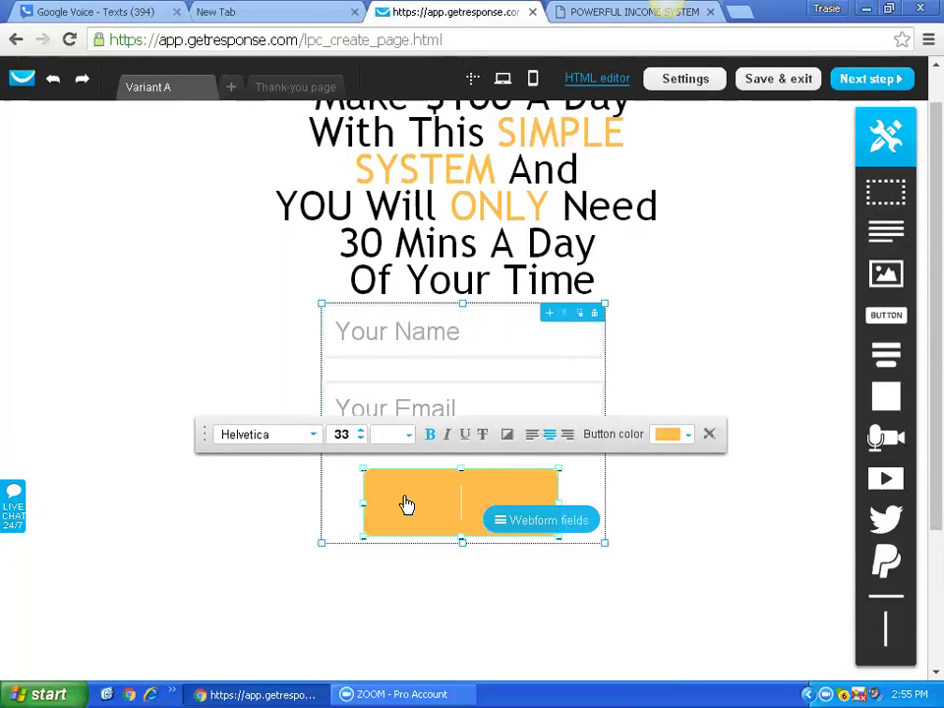
{"action": "type", "text": "Get Instnat"}
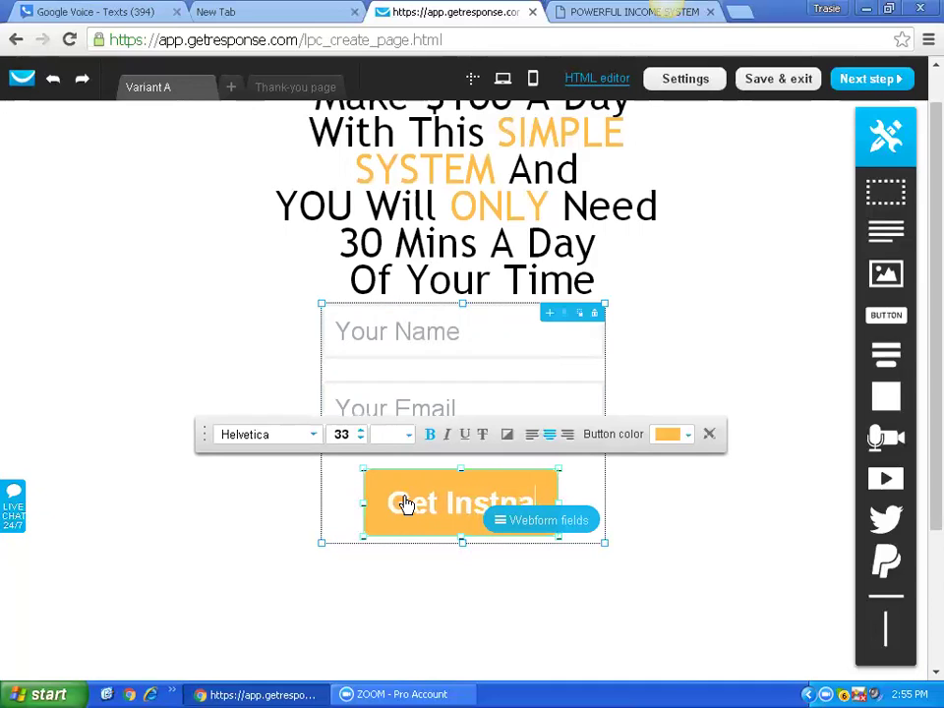
{"action": "key", "text": "BackSpace"}
{"action": "key", "text": "BackSpace"}
{"action": "key", "text": "BackSpace"}
{"action": "type", "text": "a"}
{"action": "key", "text": "BackSpace"}
{"action": "key", "text": "BackSpace"}
{"action": "key", "text": "BackSpace"}
{"action": "key", "text": "BackSpace"}
{"action": "type", "text": "NSTANT Acce"}
{"action": "type", "text": "ss NOW"}
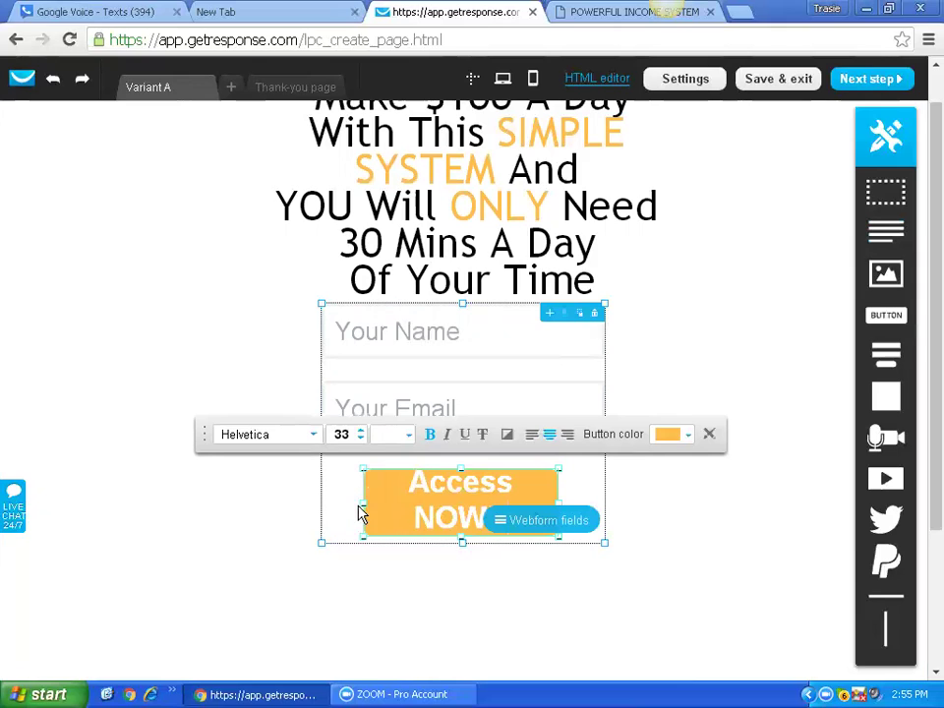
- Widen the form button on both sides to nearly the width of the input fields and make it slightly taller
{"action": "left_click_drag", "start_coordinate": [364, 502], "coordinate": [326, 501]}
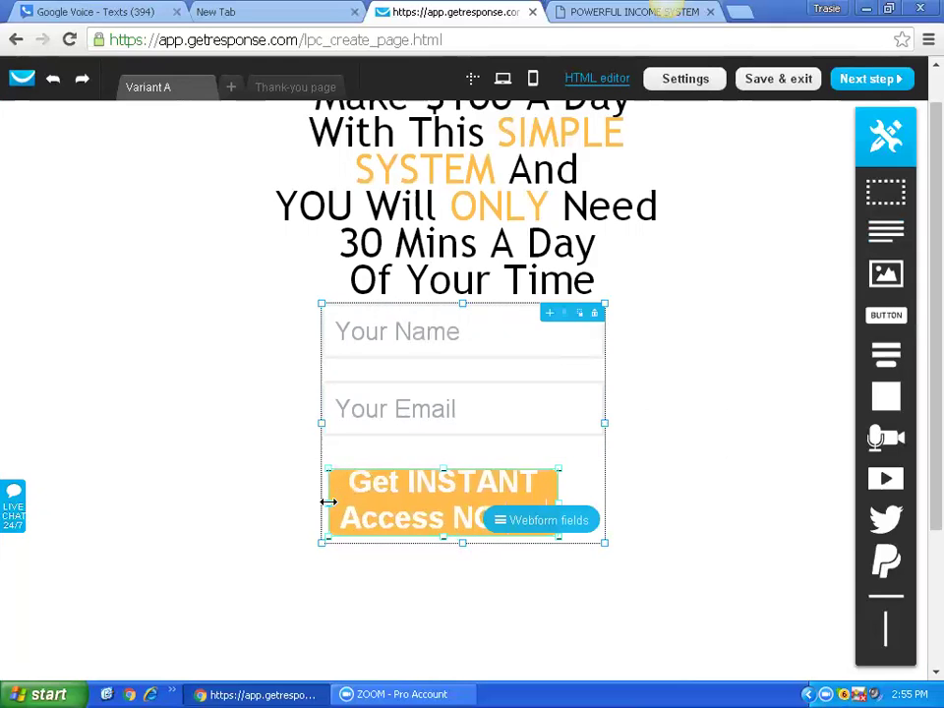
{"action": "left_click", "coordinate": [548, 495]}
{"action": "left_click_drag", "start_coordinate": [557, 500], "coordinate": [592, 502]}
{"action": "left_click", "coordinate": [467, 481]}
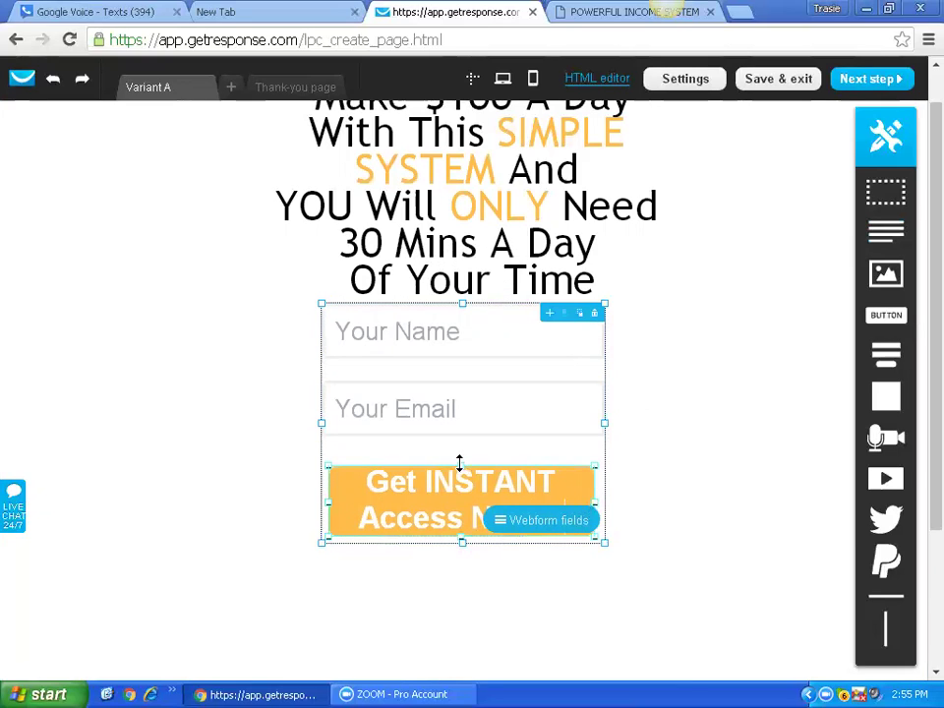
{"action": "left_click", "coordinate": [461, 462]}
{"action": "scroll", "coordinate": [715, 445], "scroll_direction": "down", "scroll_amount": 2}
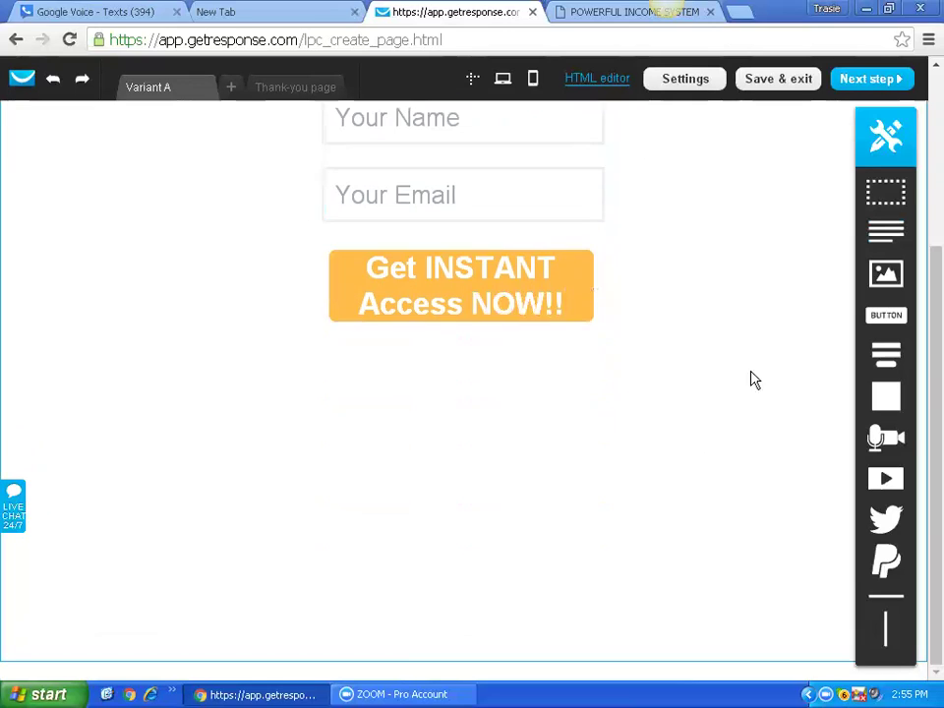
{"action": "scroll", "coordinate": [926, 173], "scroll_direction": "up", "scroll_amount": 3}
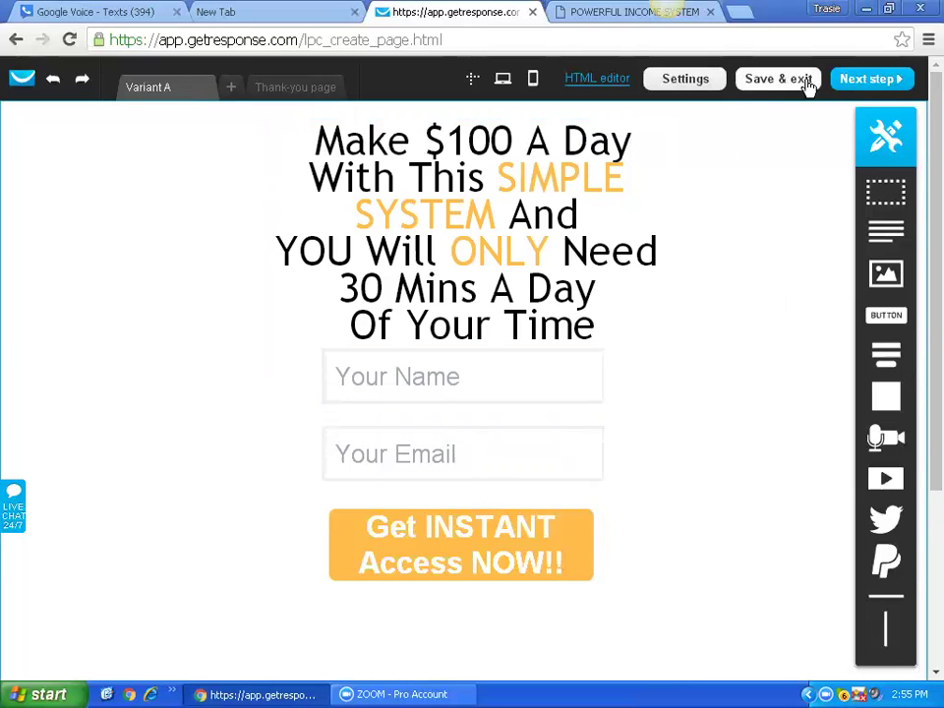
- Proceed to the landing page settings and enter "Simple Income System" as the page title
{"action": "left_click", "coordinate": [868, 83]}
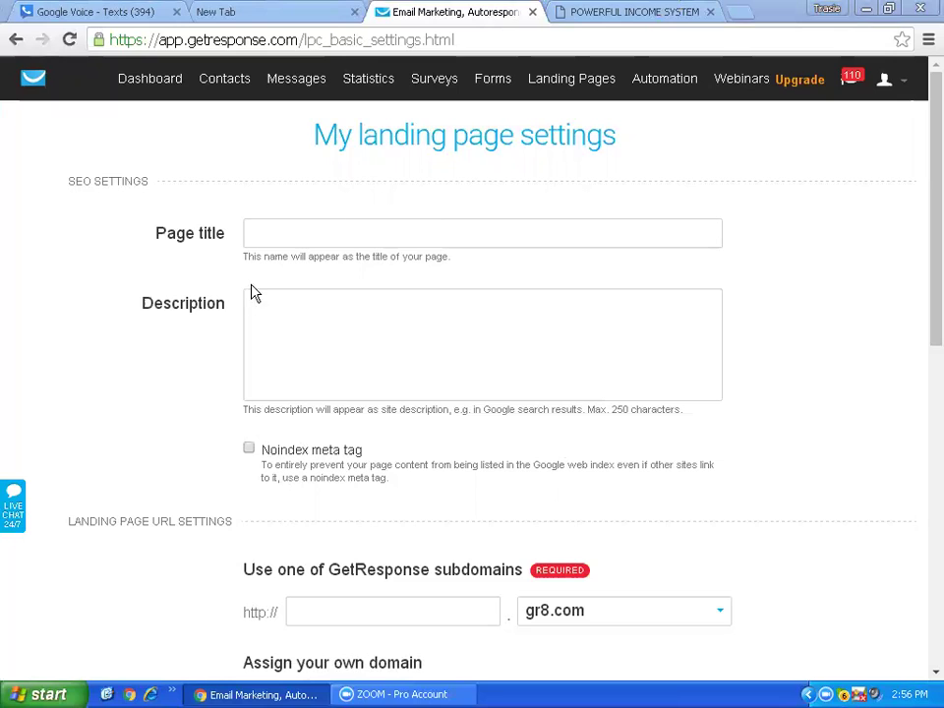
{"action": "left_click_drag", "start_coordinate": [923, 195], "coordinate": [924, 326]}
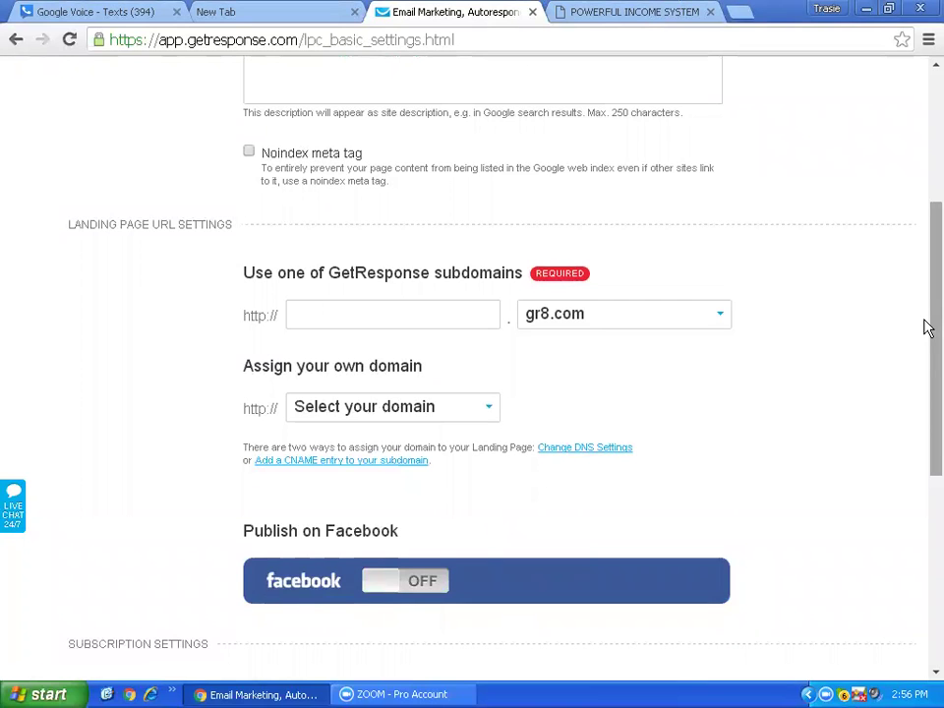
{"action": "left_click_drag", "start_coordinate": [923, 348], "coordinate": [923, 175]}
{"action": "left_click", "coordinate": [321, 232]}
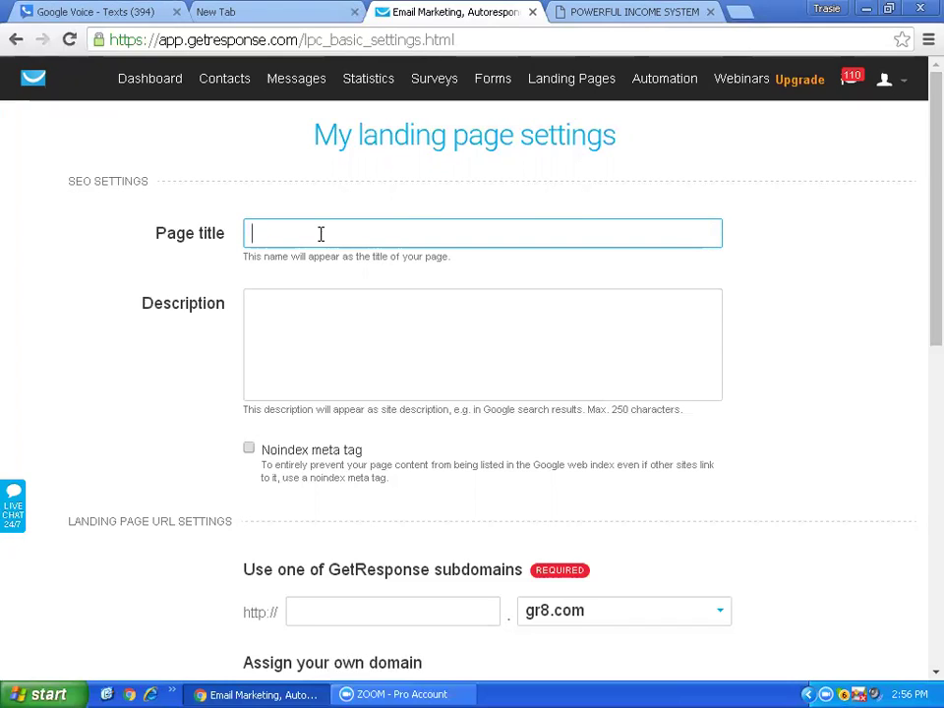
{"action": "type", "text": "Sy"}
{"action": "type", "text": "mpo"}
{"action": "key", "text": "BackSpace"}
{"action": "type", "text": "le Income System"}
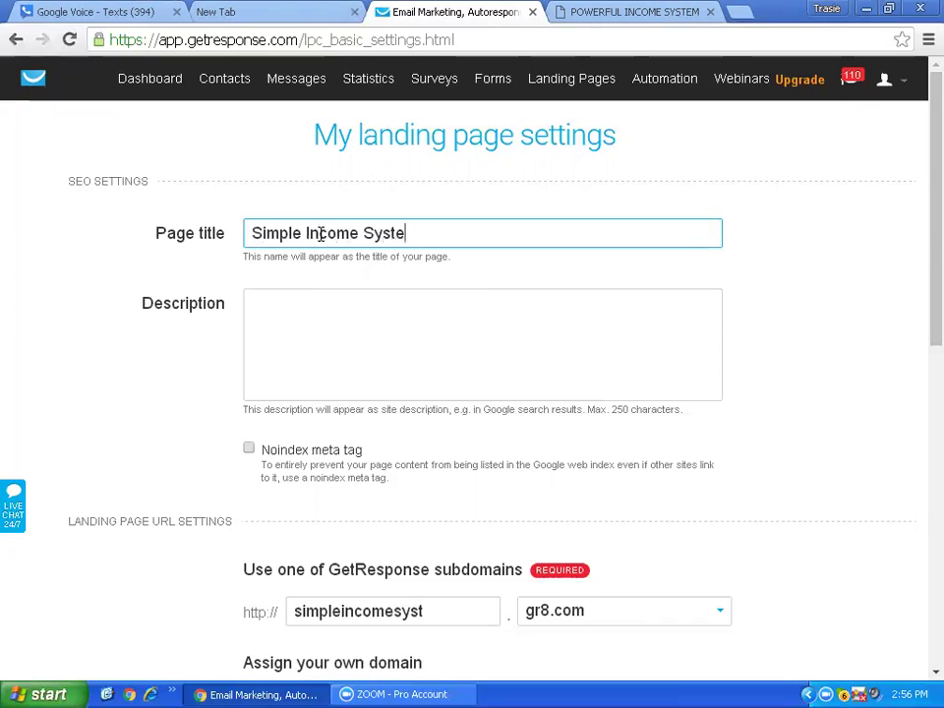
- Enter the page description "Simple Income System" with a second line "Generate $100 Per Day On AutoPilot"
{"action": "left_click", "coordinate": [326, 313]}
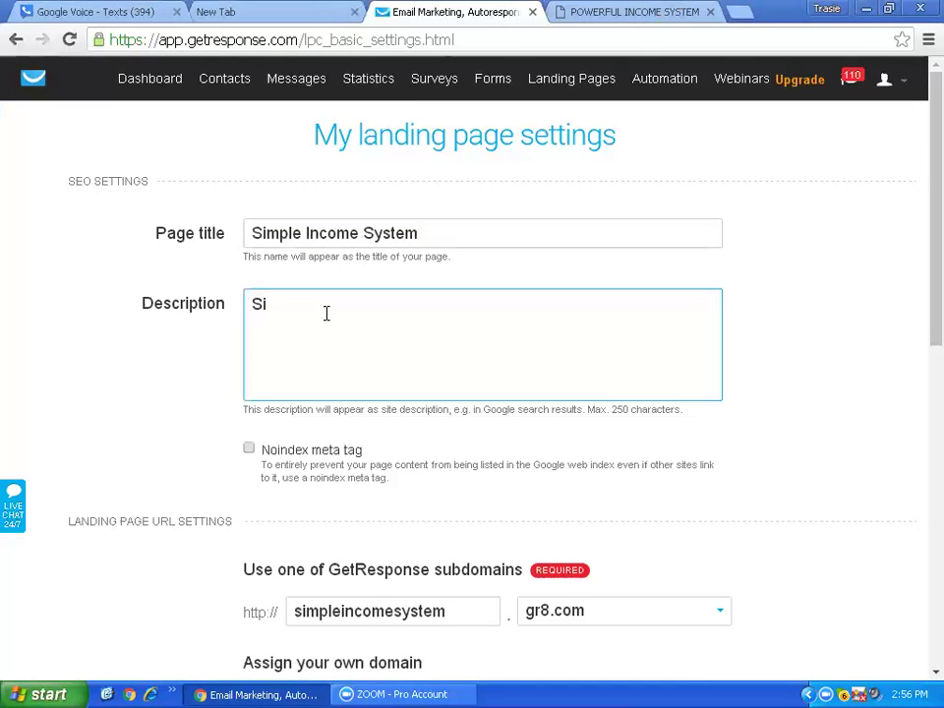
{"action": "type", "text": "Simple Income"}
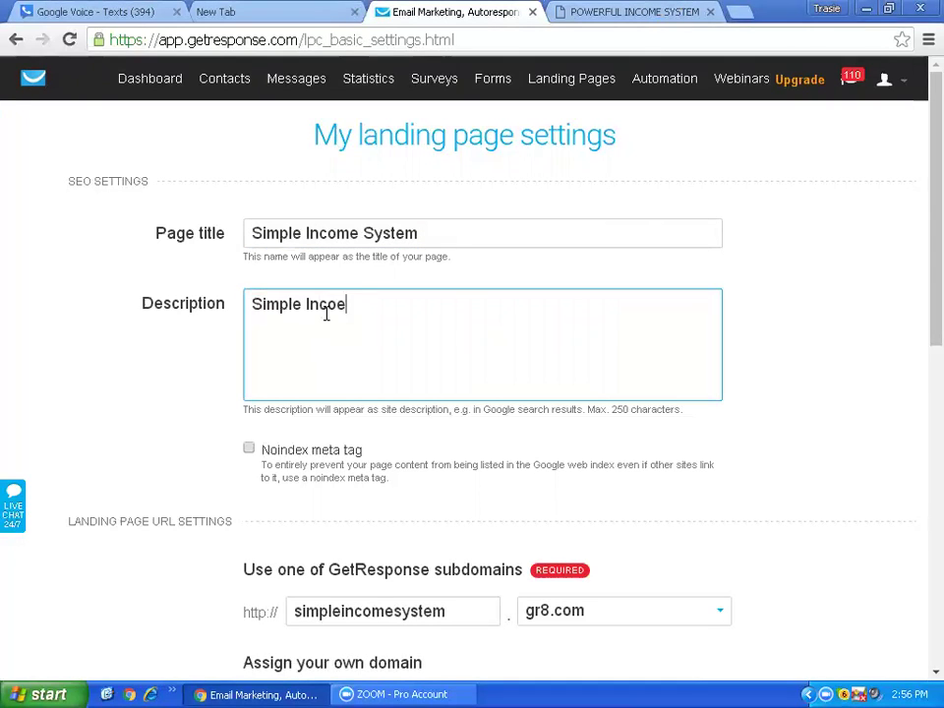
{"action": "type", "text": " System"}
{"action": "key", "text": "Return"}
{"action": "type", "text": "Genear"}
{"action": "key", "text": "BackSpace"}
{"action": "key", "text": "BackSpace"}
{"action": "type", "text": "rate $100 Per Day O"}
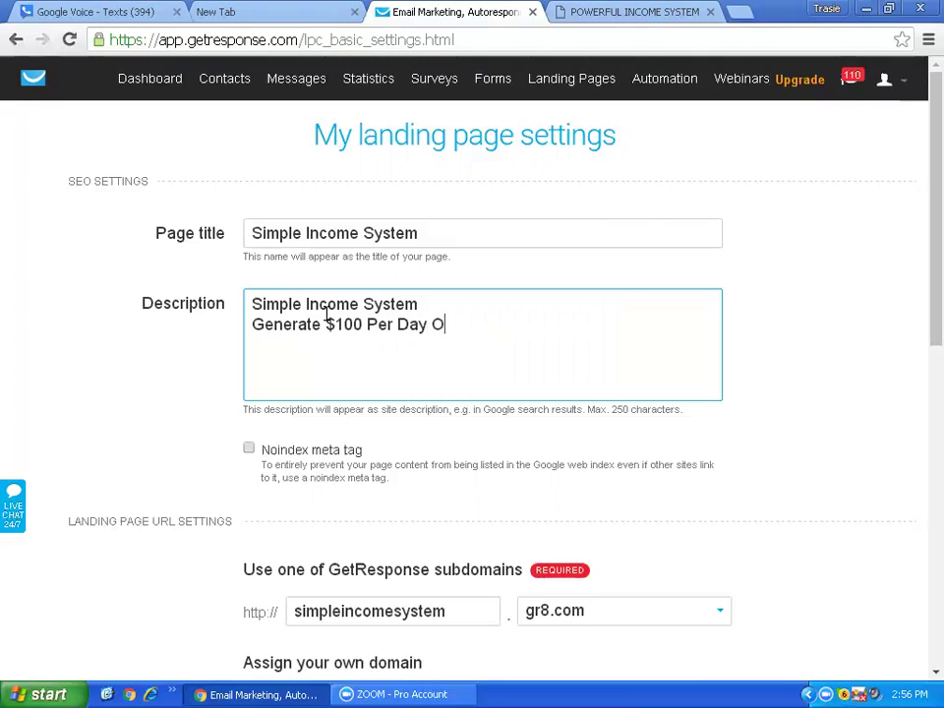
{"action": "type", "text": "n AutoPilot"}
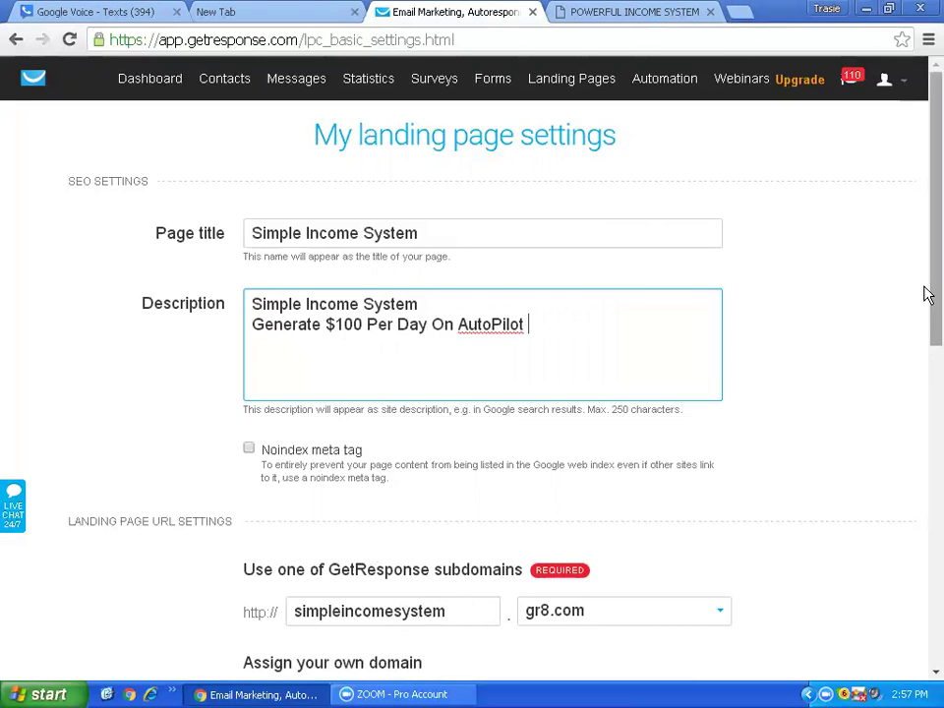
- Check the domain endings offered for the GetResponse subdomain, keep gr8.com, and view the subscription settings
{"action": "scroll", "coordinate": [763, 386], "scroll_direction": "down", "scroll_amount": 3}
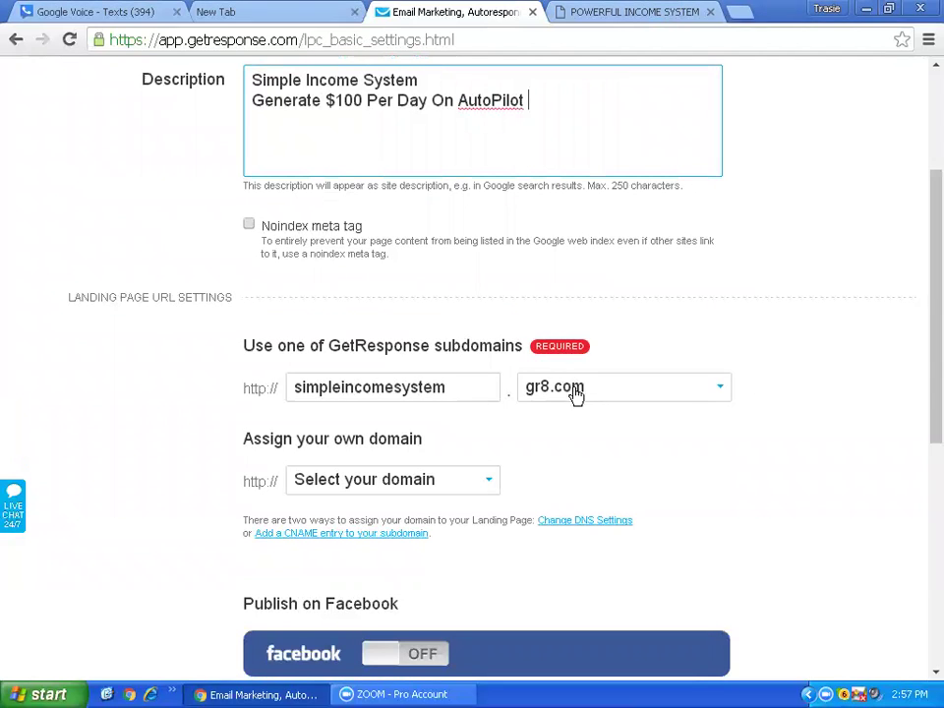
{"action": "left_click", "coordinate": [721, 392]}
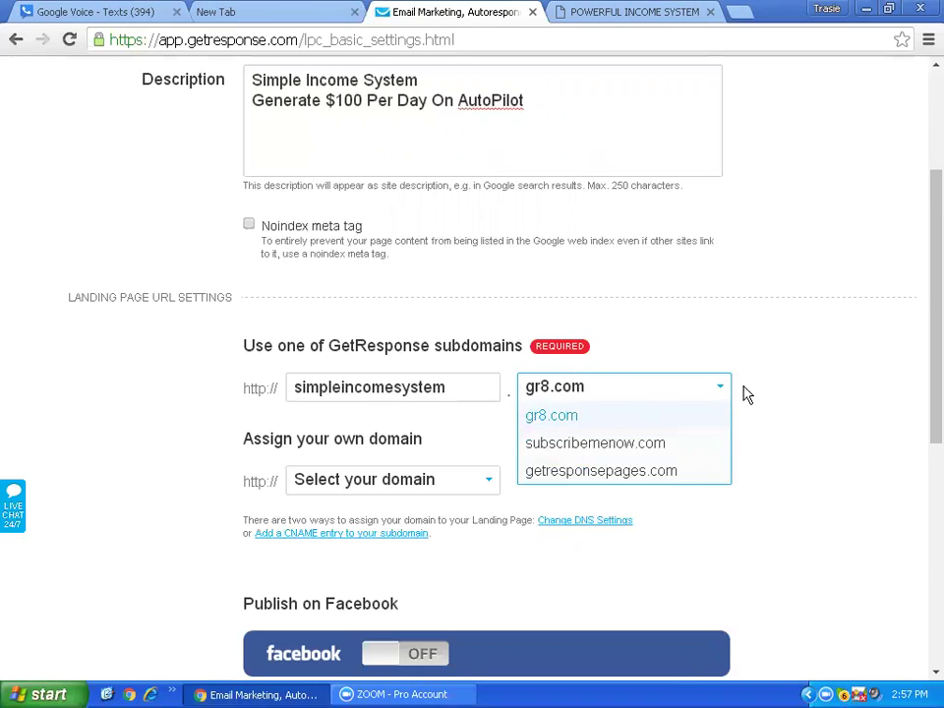
{"action": "left_click", "coordinate": [801, 378]}
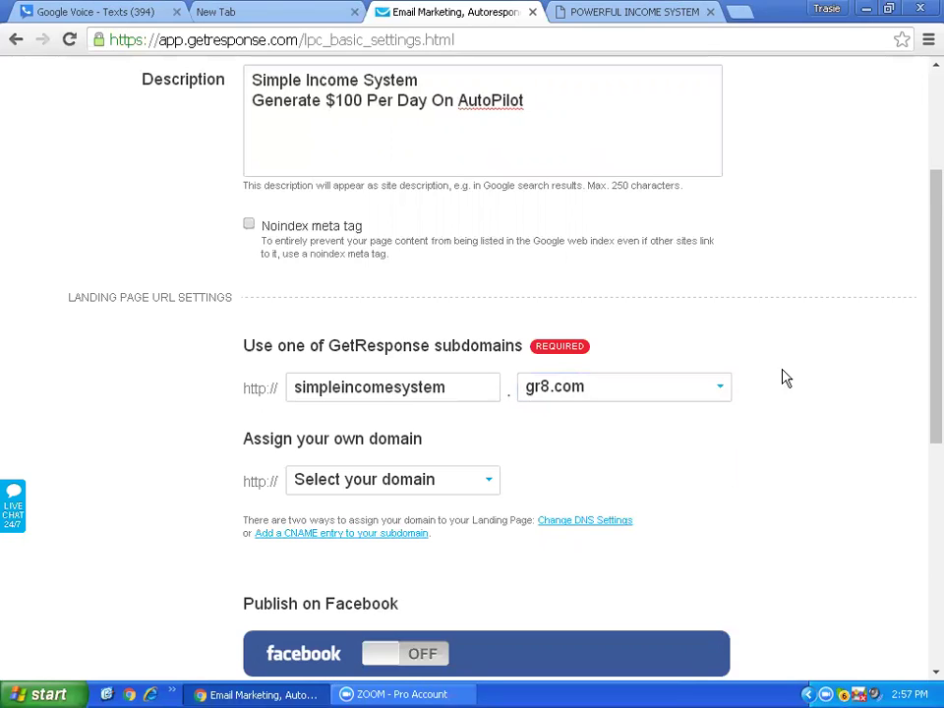
{"action": "left_click_drag", "start_coordinate": [924, 337], "coordinate": [923, 426]}
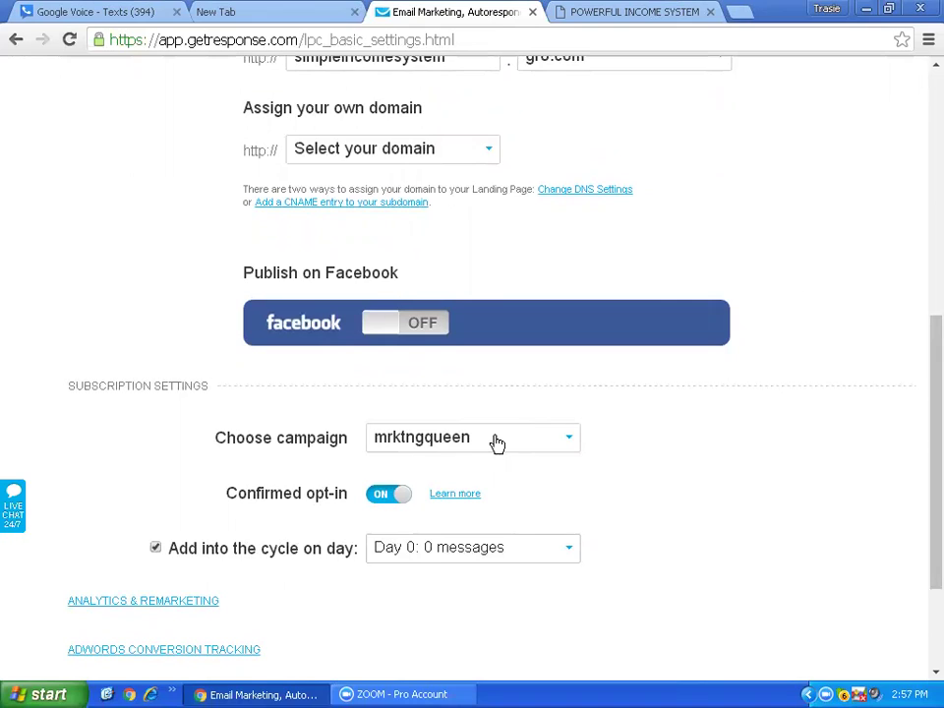
- Assign the wwsmrktngqueen campaign to the landing page and turn off confirmed opt-in
{"action": "left_click", "coordinate": [568, 444]}
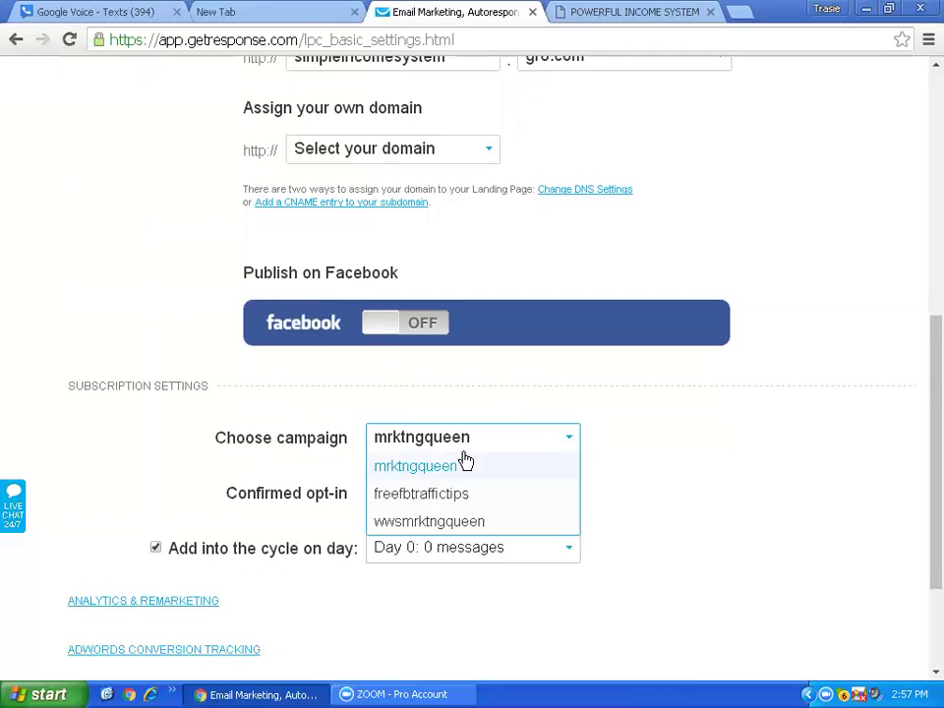
{"action": "left_click", "coordinate": [468, 527]}
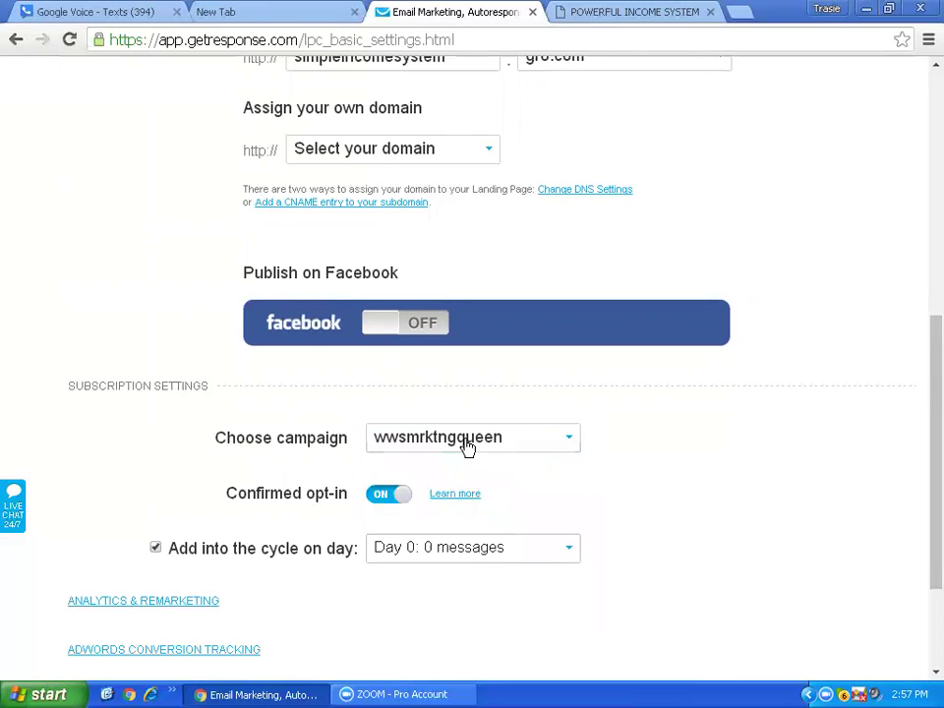
{"action": "left_click", "coordinate": [377, 497]}
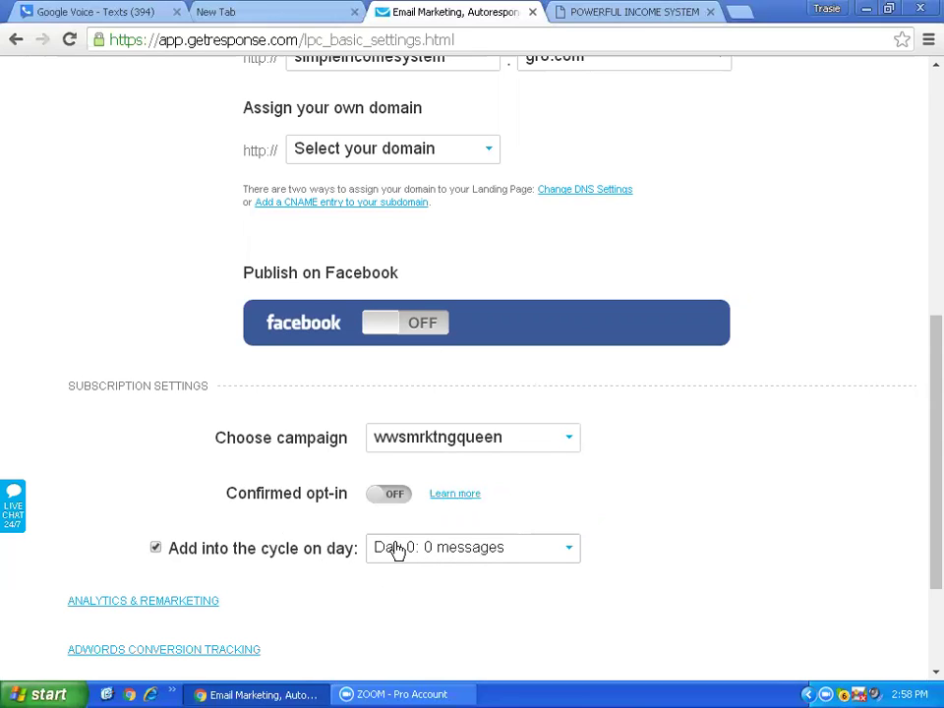
- Check the days offered for adding subscribers into the cycle and keep the option enabled on Day 0
{"action": "left_click", "coordinate": [571, 550]}
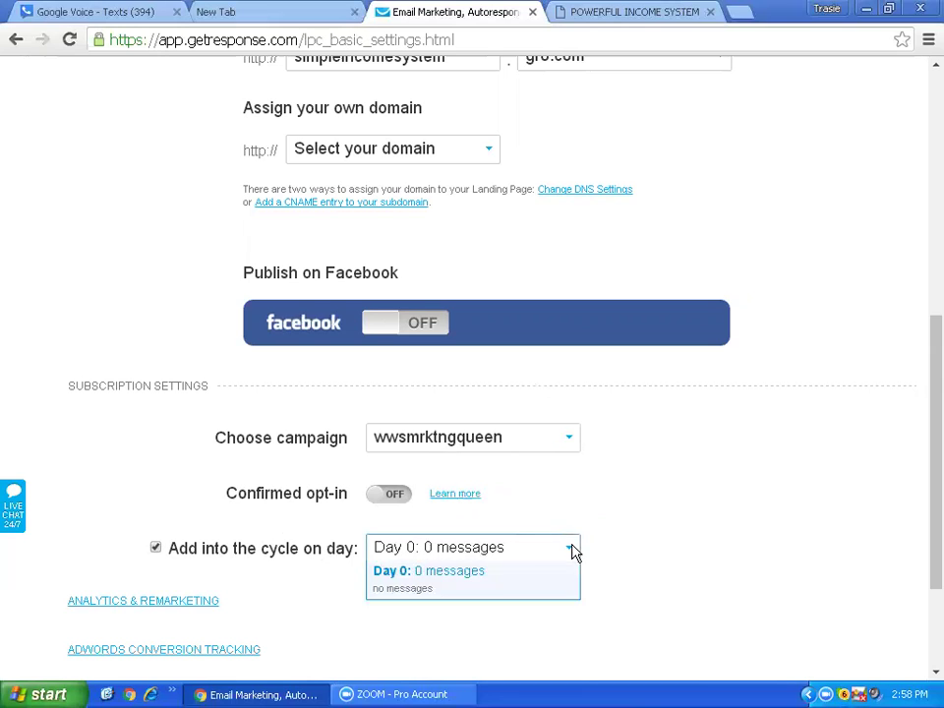
{"action": "left_click", "coordinate": [399, 591]}
{"action": "left_click", "coordinate": [155, 548]}
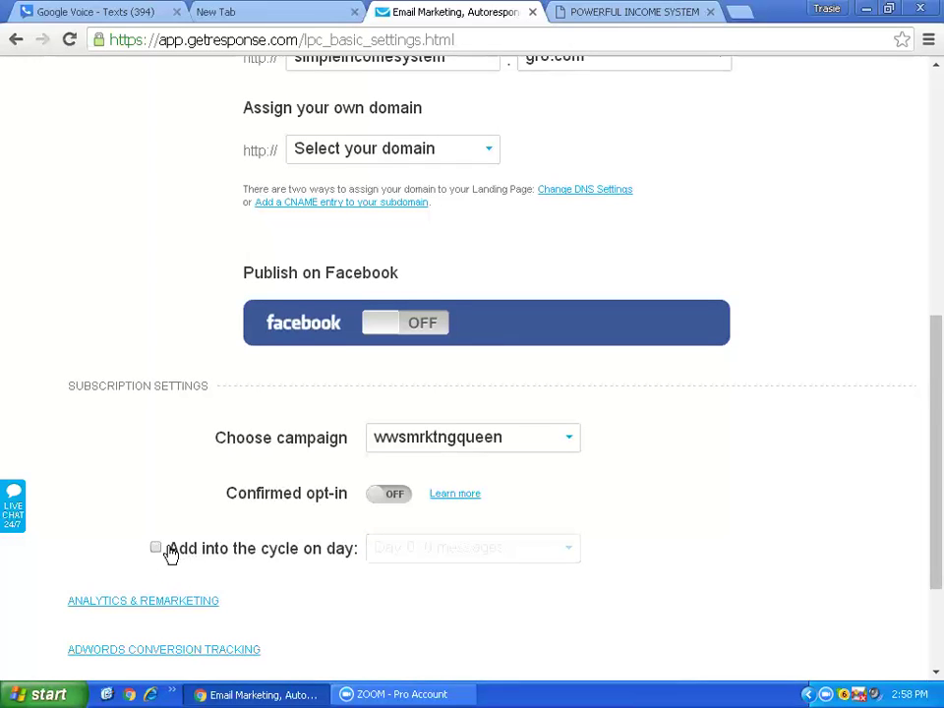
{"action": "left_click", "coordinate": [156, 547]}
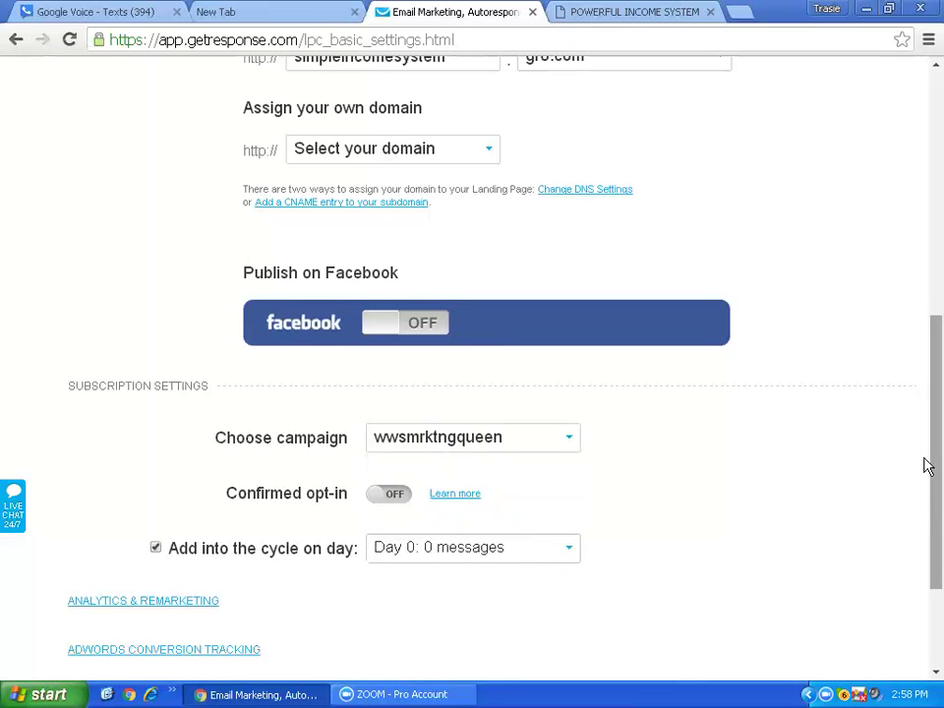
- Review the settings, try to publish the landing page, and save it while exiting to the landing page list
{"action": "scroll", "coordinate": [927, 512], "scroll_direction": "down", "scroll_amount": 3}
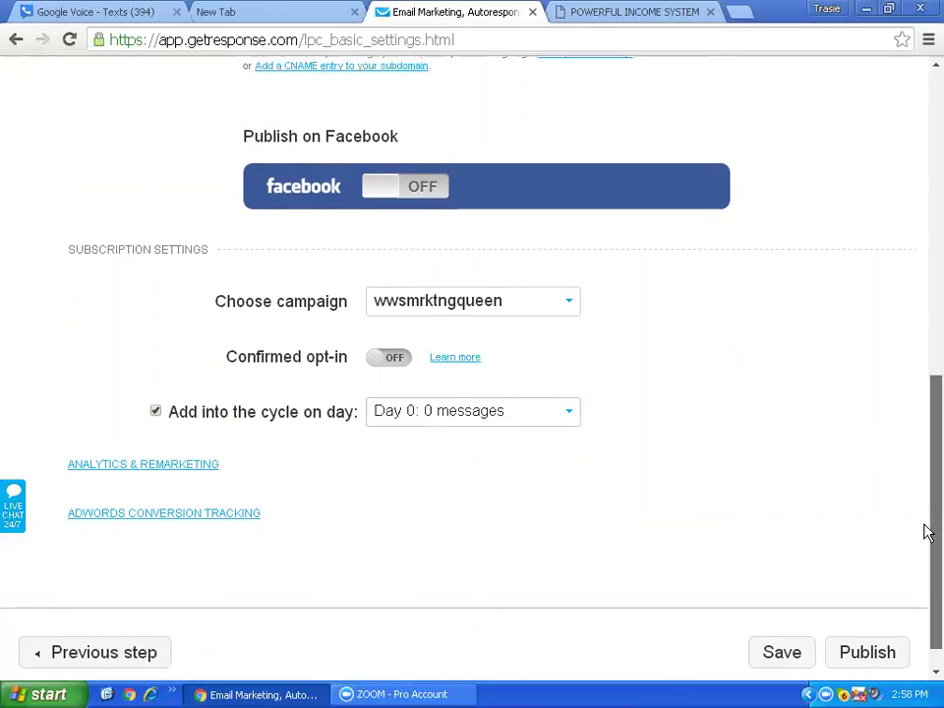
{"action": "scroll", "coordinate": [927, 531], "scroll_direction": "up", "scroll_amount": 3}
{"action": "scroll", "coordinate": [927, 406], "scroll_direction": "up", "scroll_amount": 5}
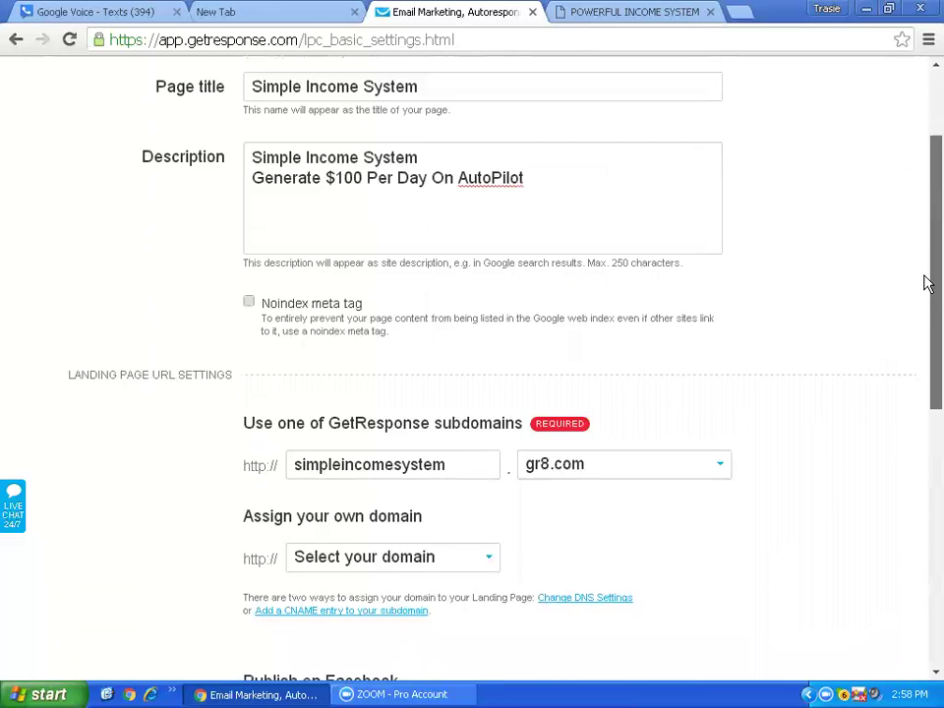
{"action": "scroll", "coordinate": [924, 252], "scroll_direction": "down", "scroll_amount": 7}
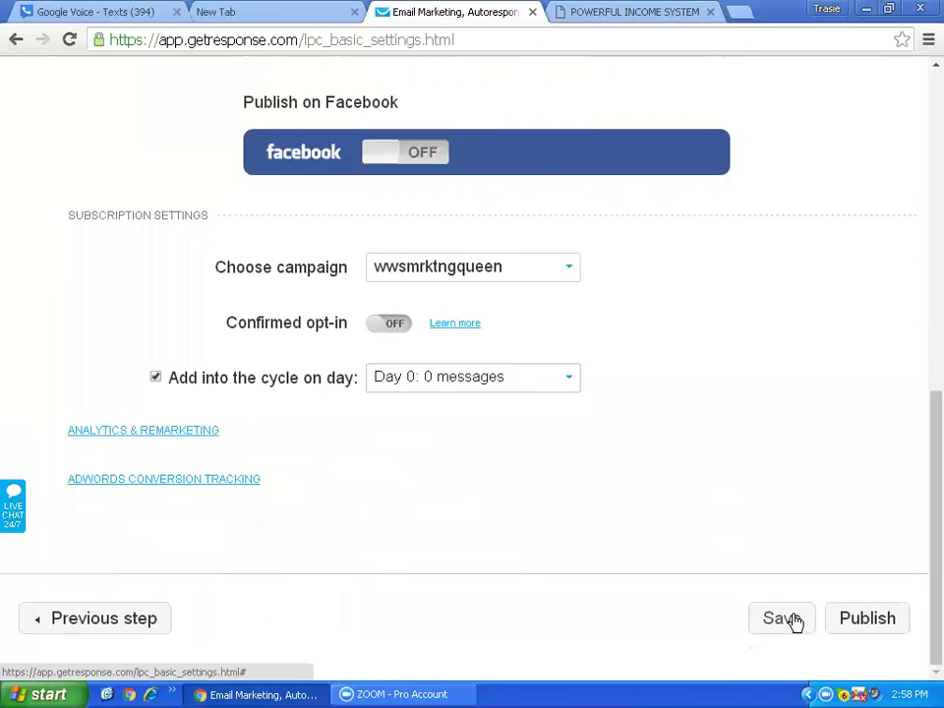
{"action": "left_click", "coordinate": [850, 621]}
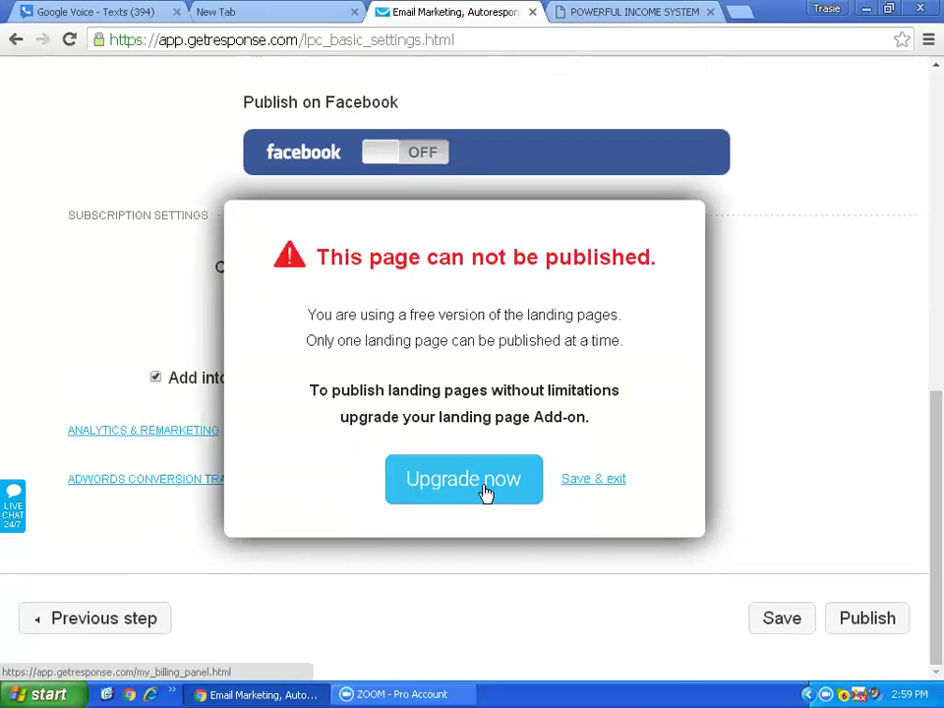
{"action": "left_click", "coordinate": [596, 479]}
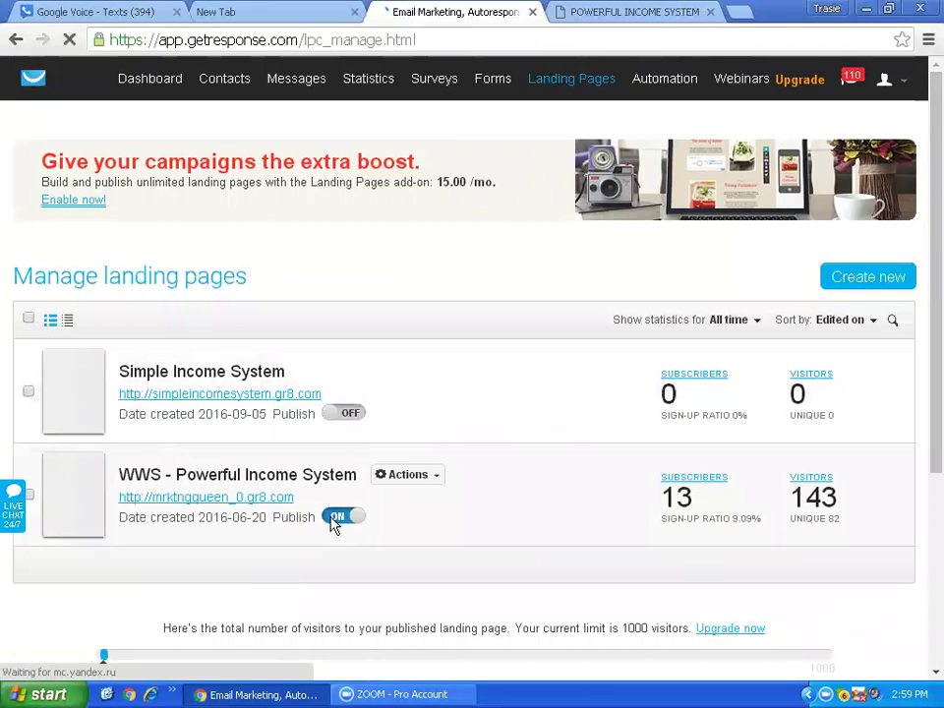
- Switch publishing from WWS - Powerful Income System to Simple Income System and open the latter's subscription settings
{"action": "left_click", "coordinate": [351, 414]}
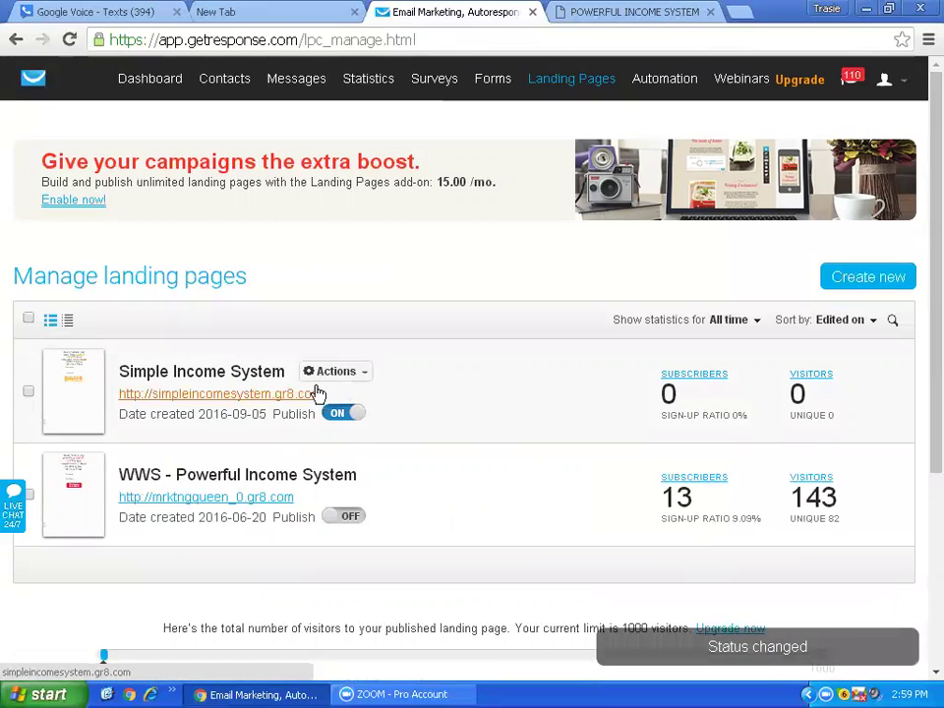
{"action": "left_click", "coordinate": [362, 373]}
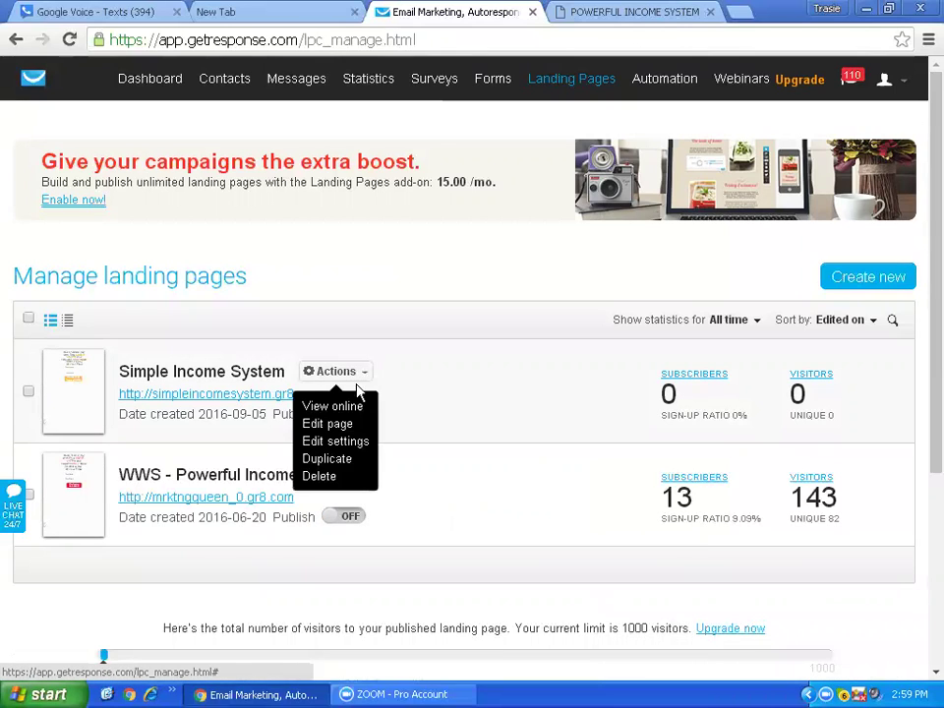
{"action": "left_click", "coordinate": [346, 442]}
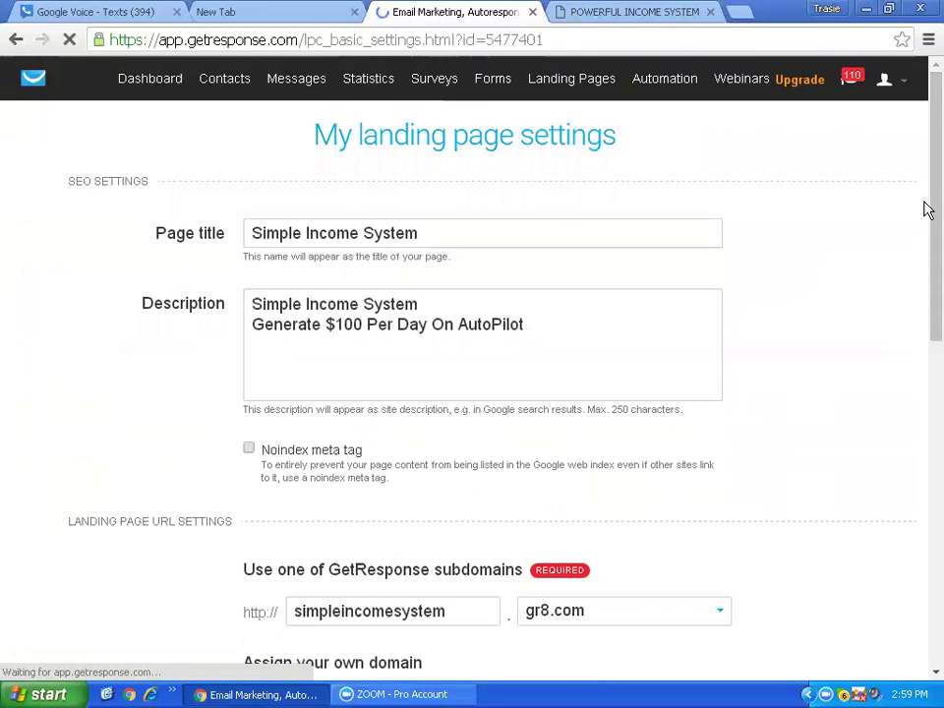
{"action": "scroll", "coordinate": [924, 302], "scroll_direction": "down", "scroll_amount": 7}
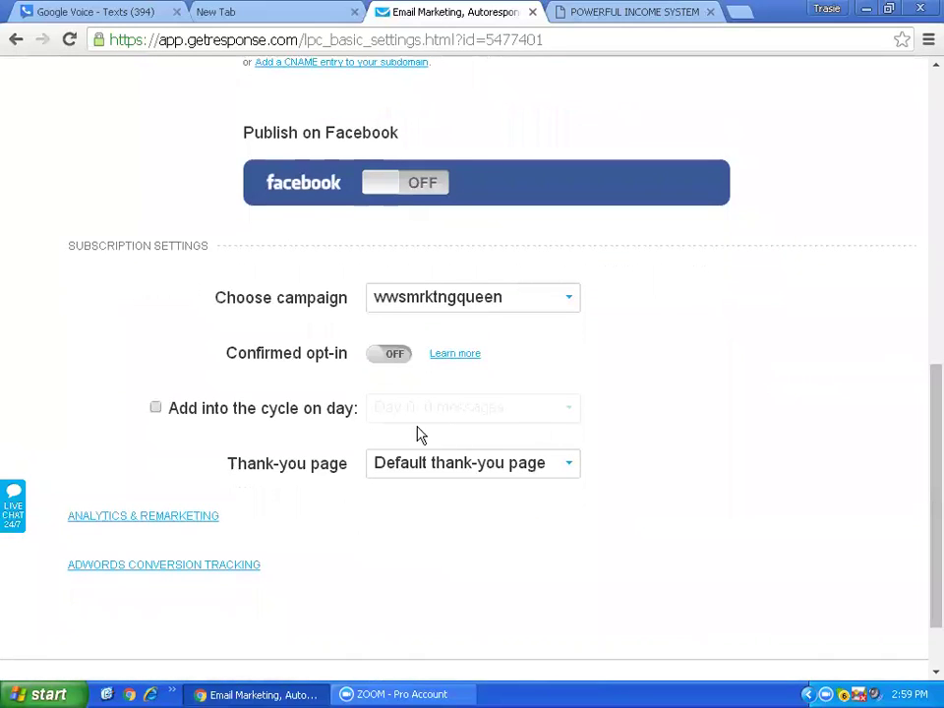
- Enable adding subscribers into the cycle on Day 0 and choose a custom thank-you page
{"action": "left_click", "coordinate": [156, 407]}
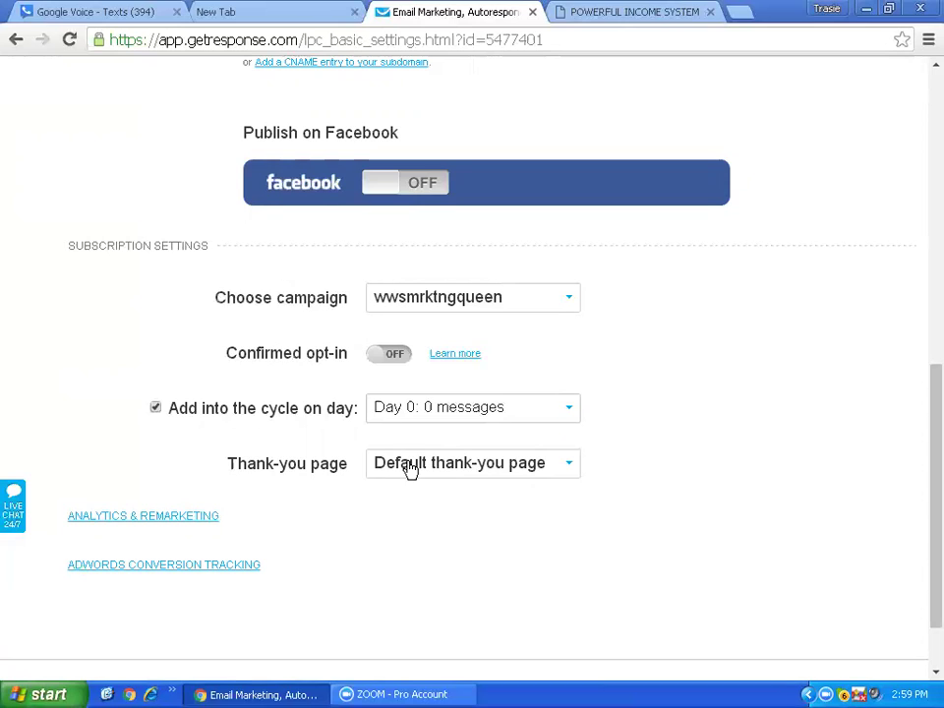
{"action": "left_click", "coordinate": [567, 469]}
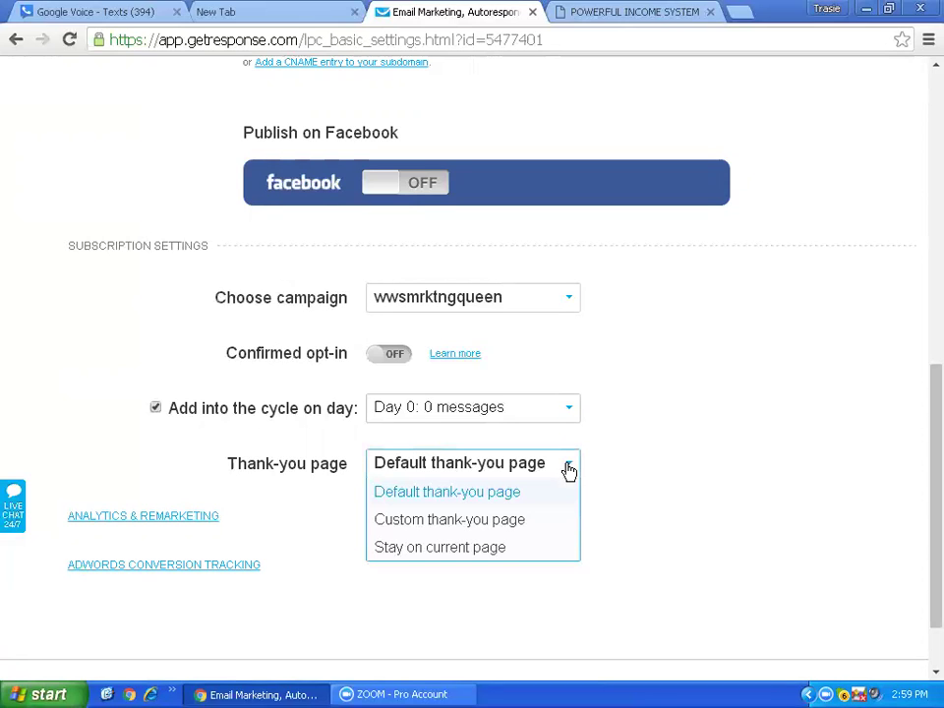
{"action": "left_click", "coordinate": [500, 521]}
{"action": "left_click", "coordinate": [477, 524]}
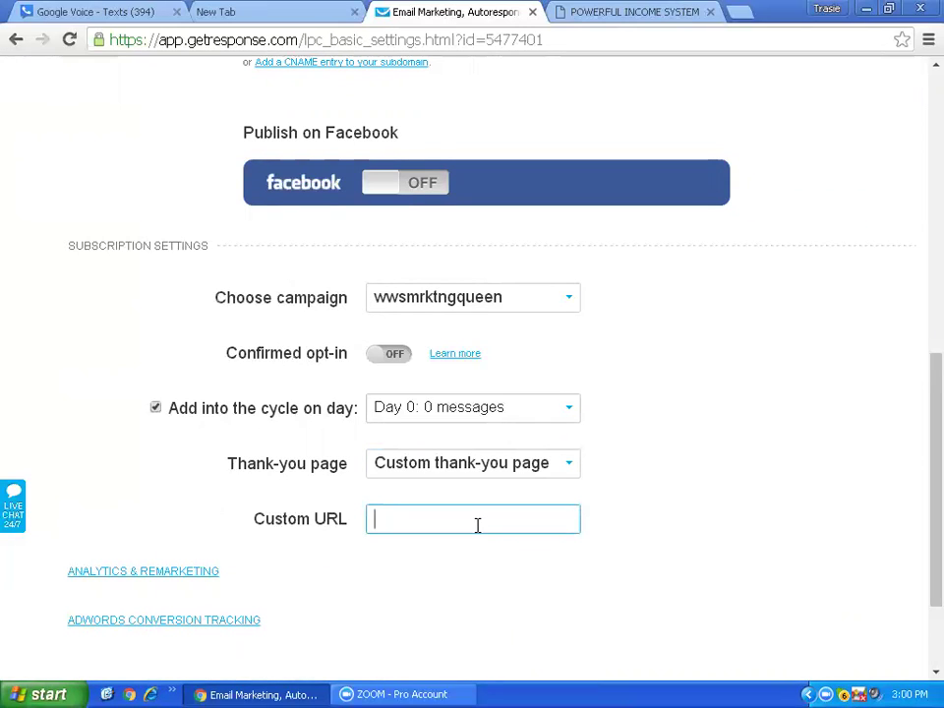
- Enter the owner's wws website address without a protocol prefix as the custom thank-you URL and try to save
{"action": "type", "text": "url"}
{"action": "key", "text": "BackSpace"}
{"action": "key", "text": "BackSpace"}
{"action": "key", "text": "BackSpace"}
{"action": "type", "text": "ww"}
{"action": "type", "text": "s.transfro"}
{"action": "key", "text": "BackSpace"}
{"action": "key", "text": "BackSpace"}
{"action": "type", "text": "ormwithtraseie.info"}
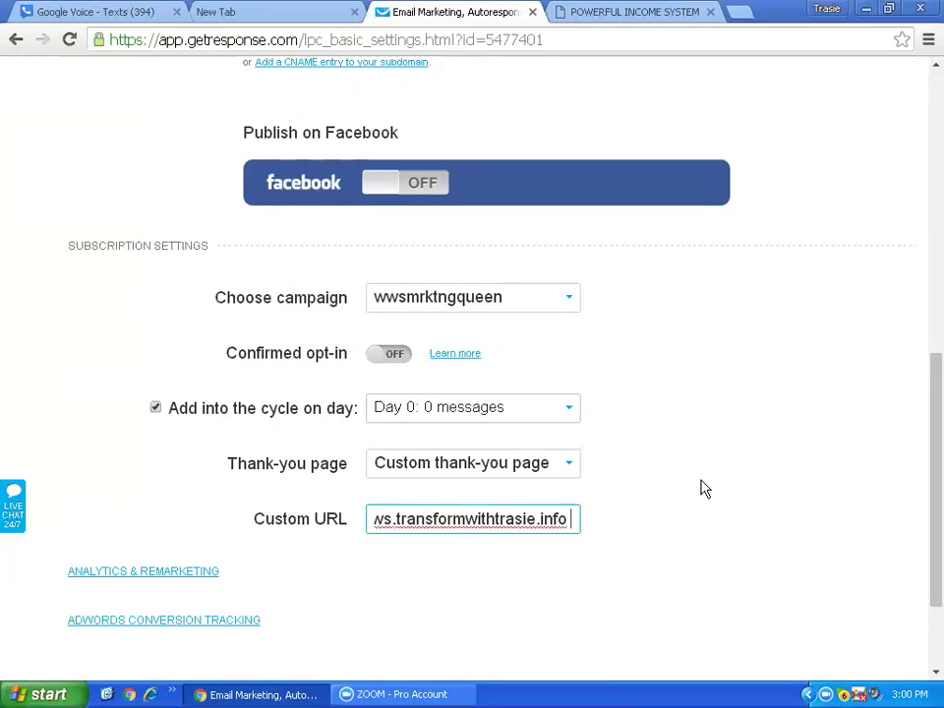
{"action": "scroll", "coordinate": [923, 563], "scroll_direction": "down", "scroll_amount": 3}
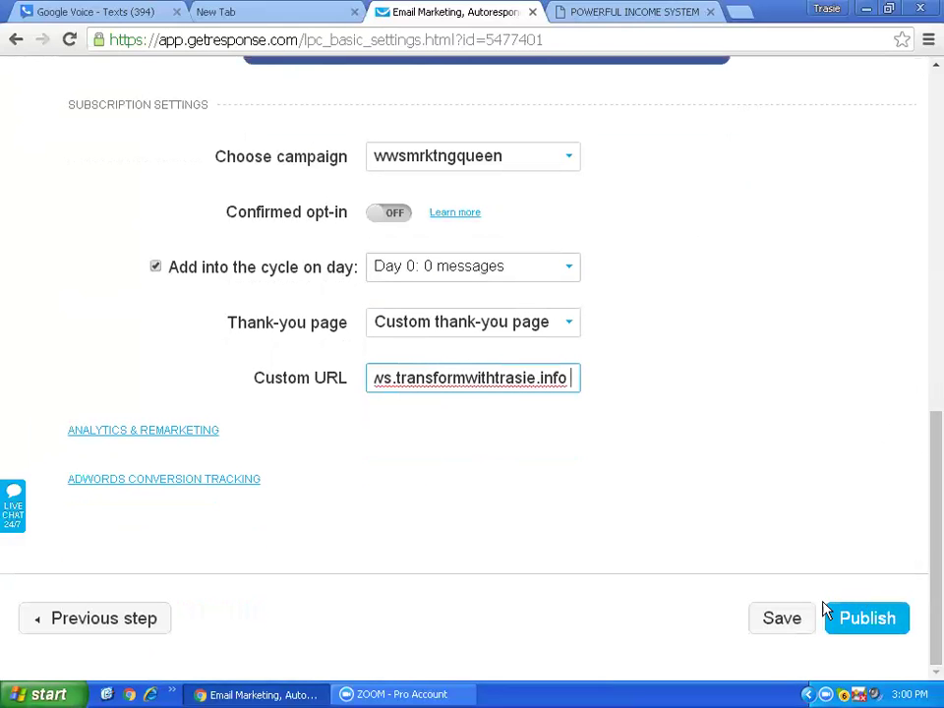
{"action": "left_click", "coordinate": [782, 620]}
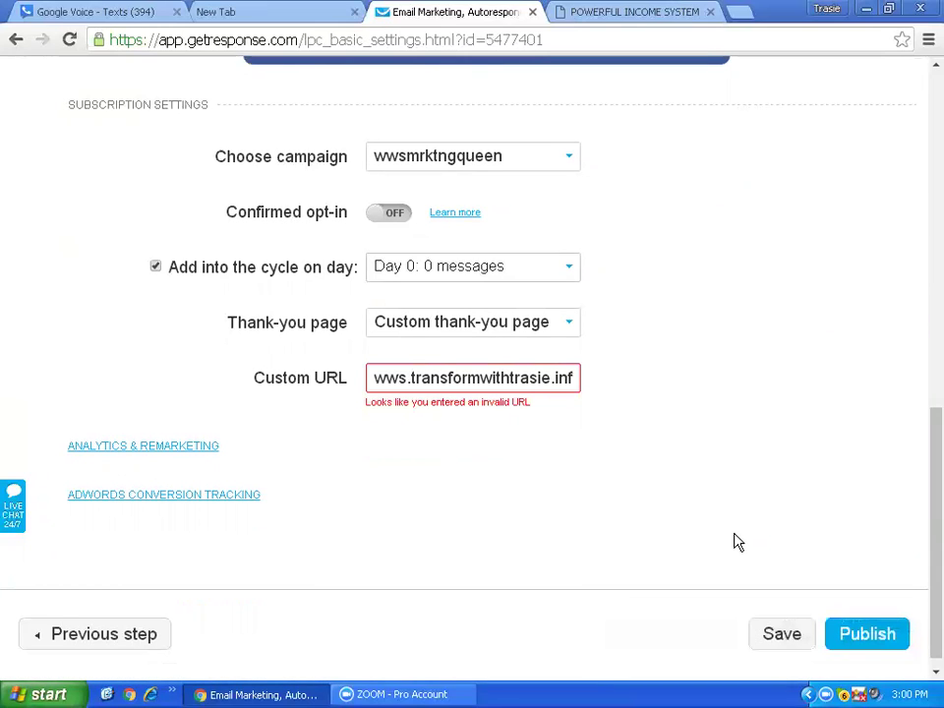
{"action": "left_click", "coordinate": [378, 374]}
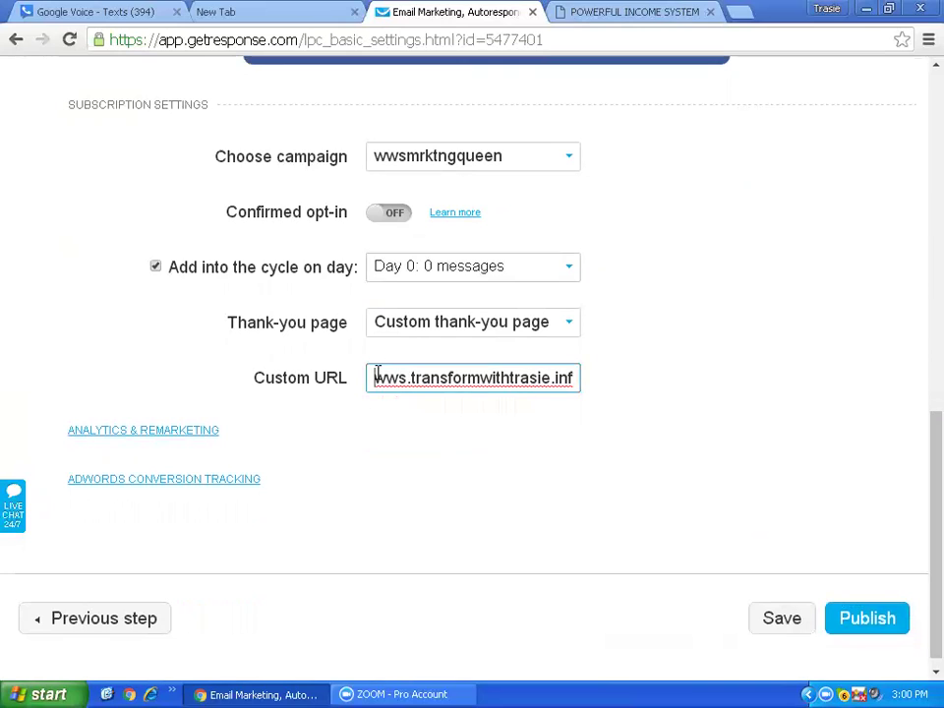
{"action": "type", "text": "http://"}
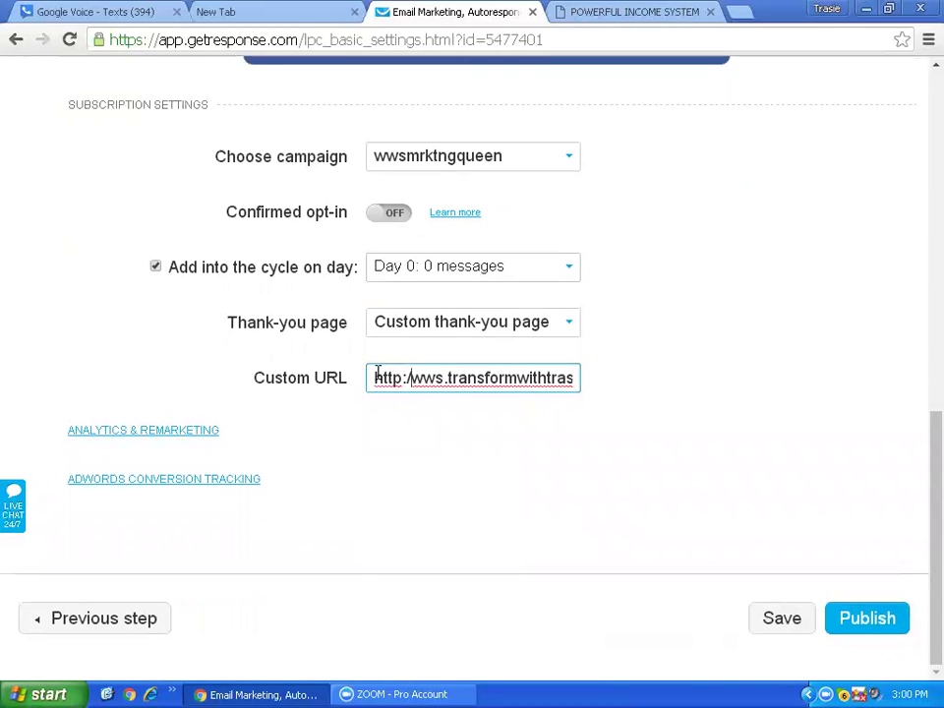
{"action": "left_click", "coordinate": [855, 616]}
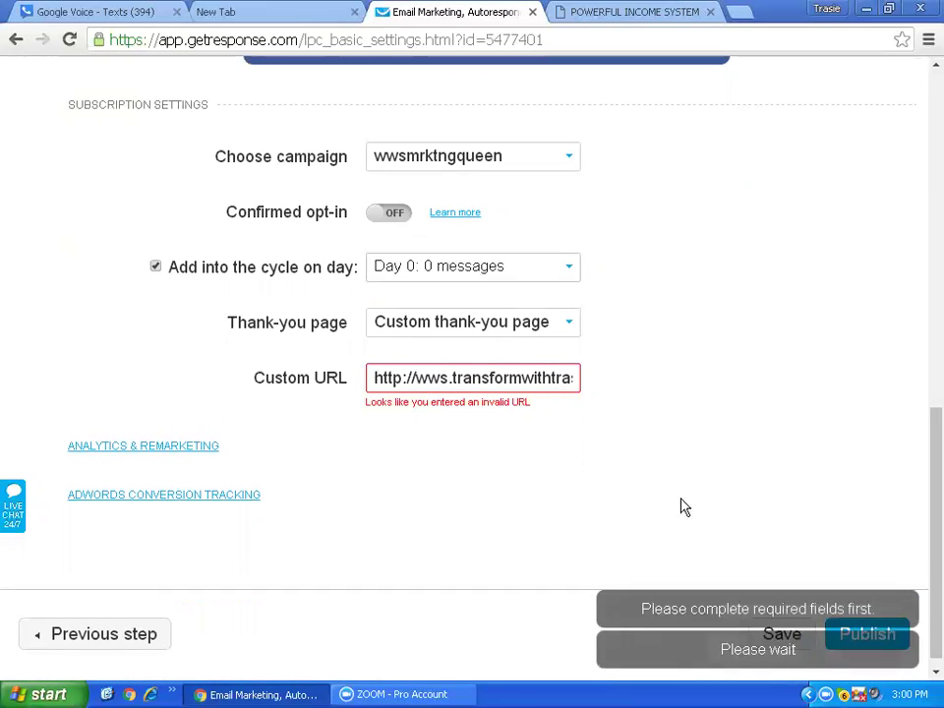
- Check the custom thank-you URL to its end and replace it with the copied website address
{"action": "left_click", "coordinate": [503, 377]}
{"action": "key", "text": "Right"}
{"action": "key", "text": "Right"}
{"action": "key", "text": "Right"}
{"action": "key", "text": "Right"}
{"action": "key", "text": "Right"}
{"action": "key", "text": "Right"}
{"action": "key", "text": "Right"}
{"action": "key", "text": "Right"}
{"action": "key", "text": "Right"}
{"action": "key", "text": "Right"}
{"action": "key", "text": "Right"}
{"action": "key", "text": "Right"}
{"action": "key", "text": "Right"}
{"action": "key", "text": "Right"}
{"action": "key", "text": "Right"}
{"action": "key", "text": "Right"}
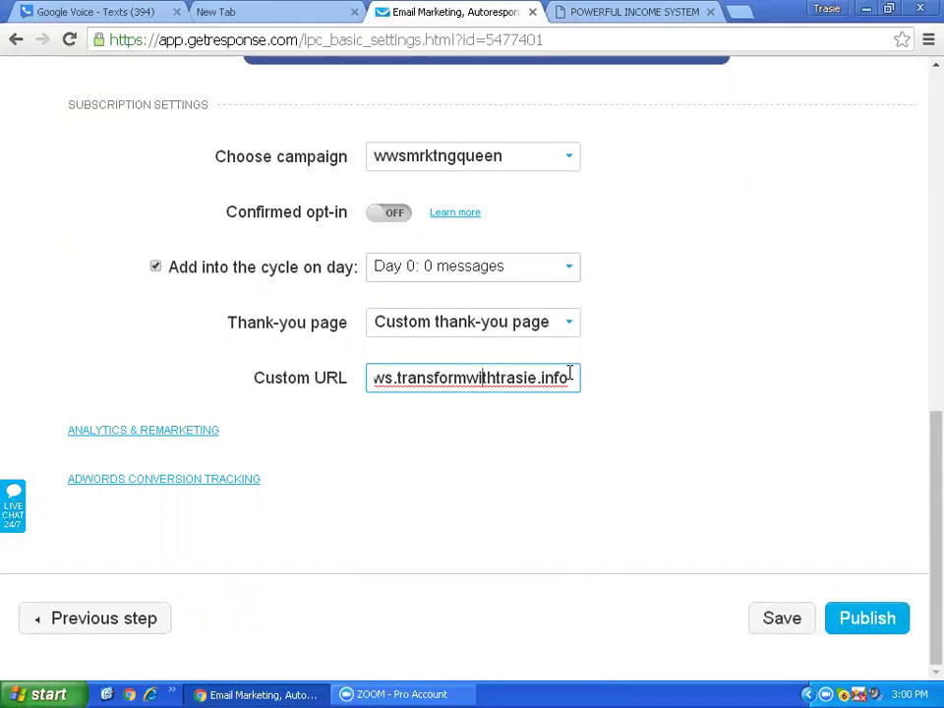
{"action": "left_click_drag", "start_coordinate": [569, 374], "coordinate": [324, 383]}
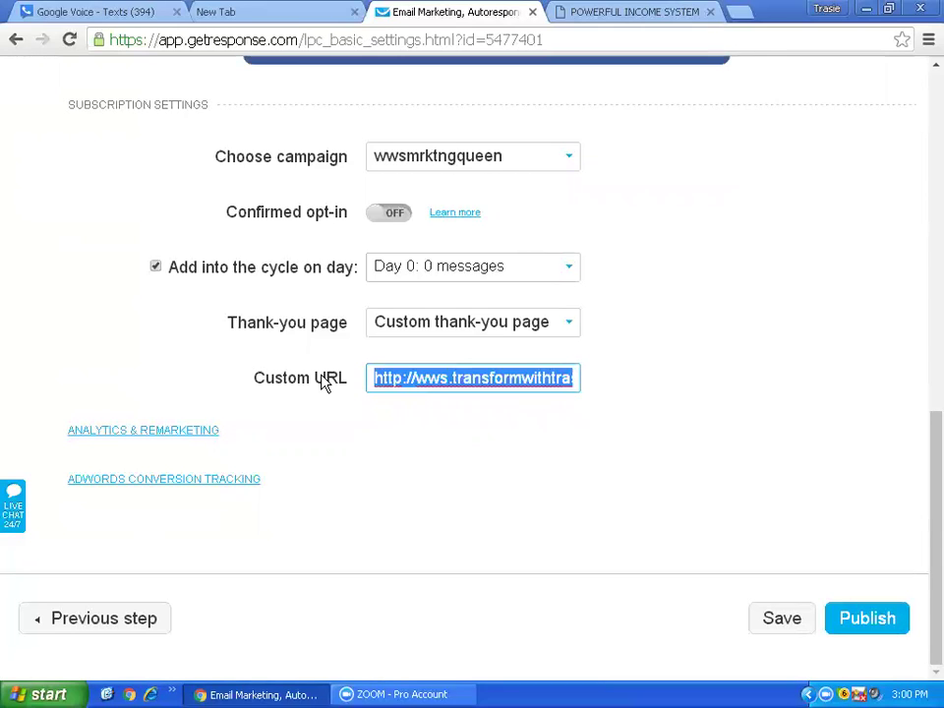
{"action": "key", "text": "BackSpace"}
{"action": "key", "text": "ctrl+v"}
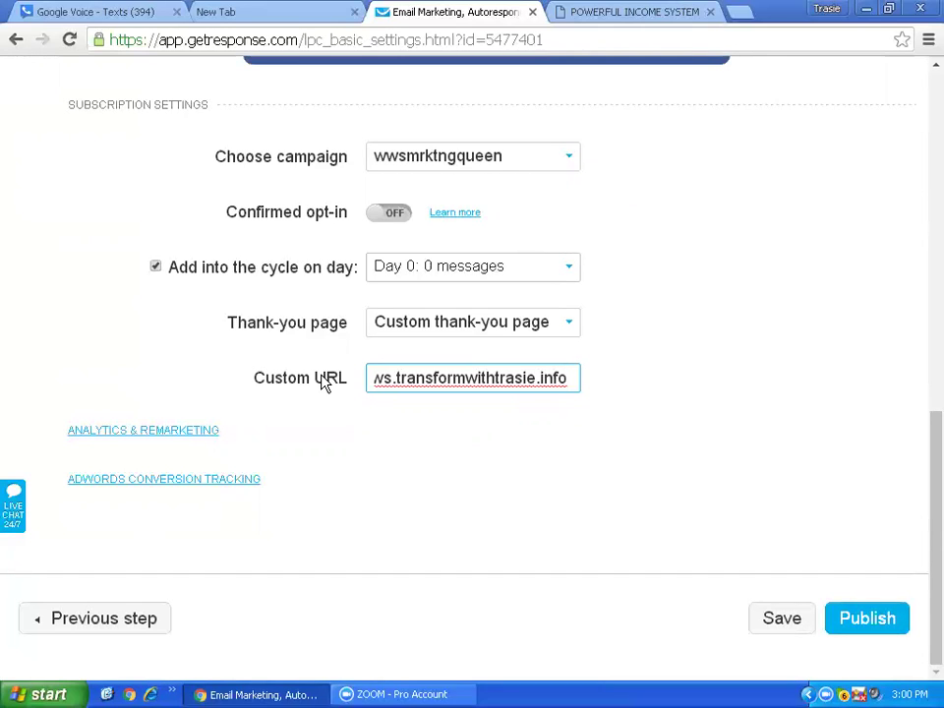
{"action": "left_click", "coordinate": [499, 481]}
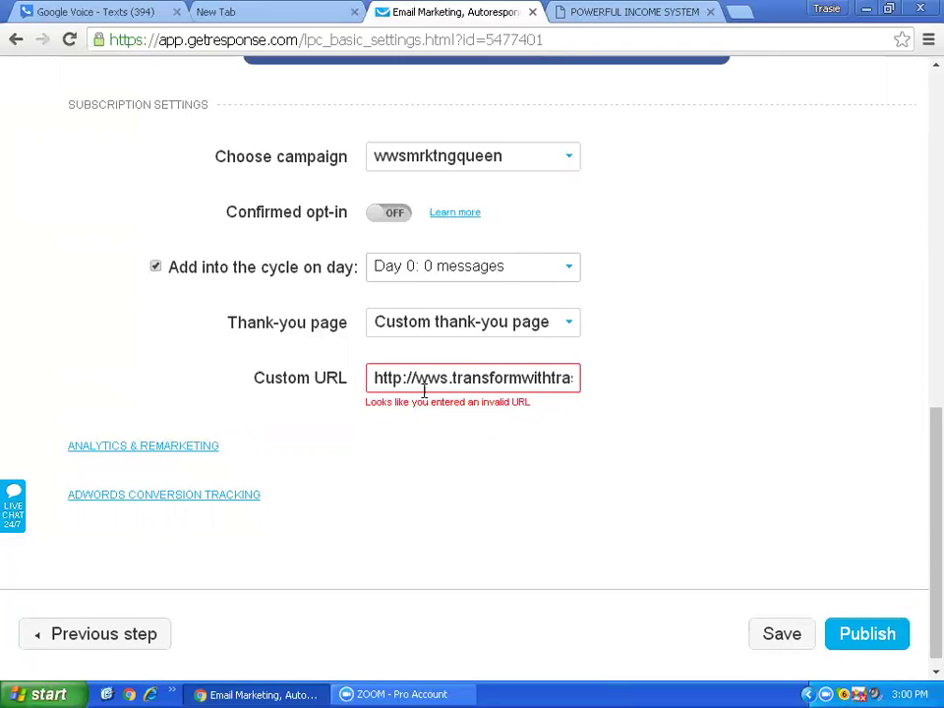
{"action": "left_click", "coordinate": [379, 378]}
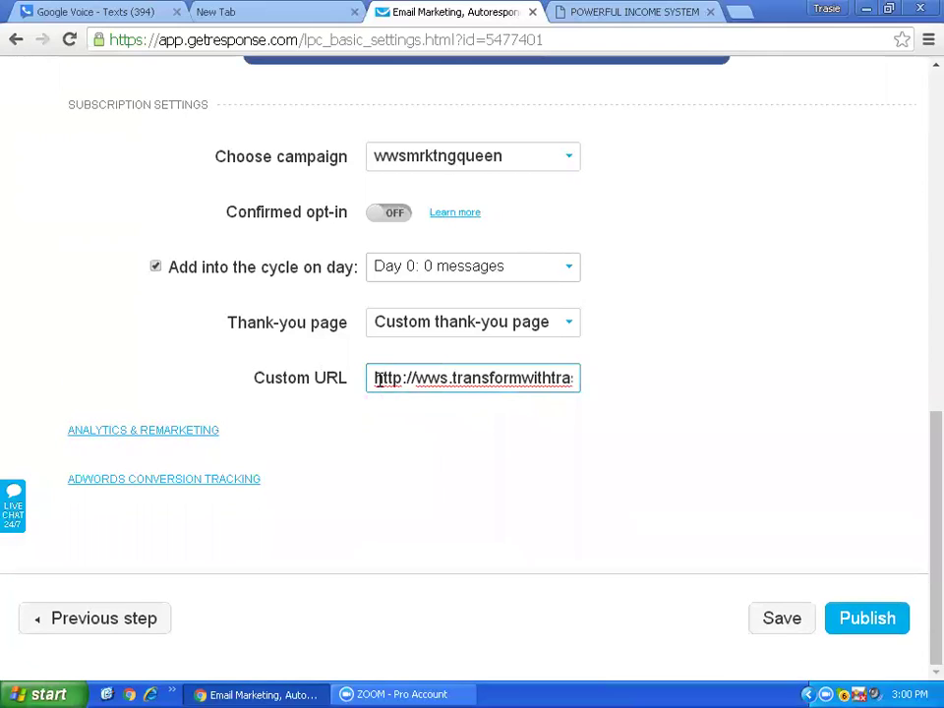
{"action": "key", "text": "Right"}
{"action": "key", "text": "Right"}
{"action": "key", "text": "Right"}
{"action": "key", "text": "Right"}
{"action": "key", "text": "Right"}
{"action": "key", "text": "Right"}
{"action": "key", "text": "Right"}
{"action": "key", "text": "Right"}
{"action": "key", "text": "Right"}
{"action": "key", "text": "Right"}
{"action": "key", "text": "Right"}
{"action": "key", "text": "Right"}
{"action": "key", "text": "Right"}
{"action": "key", "text": "Right"}
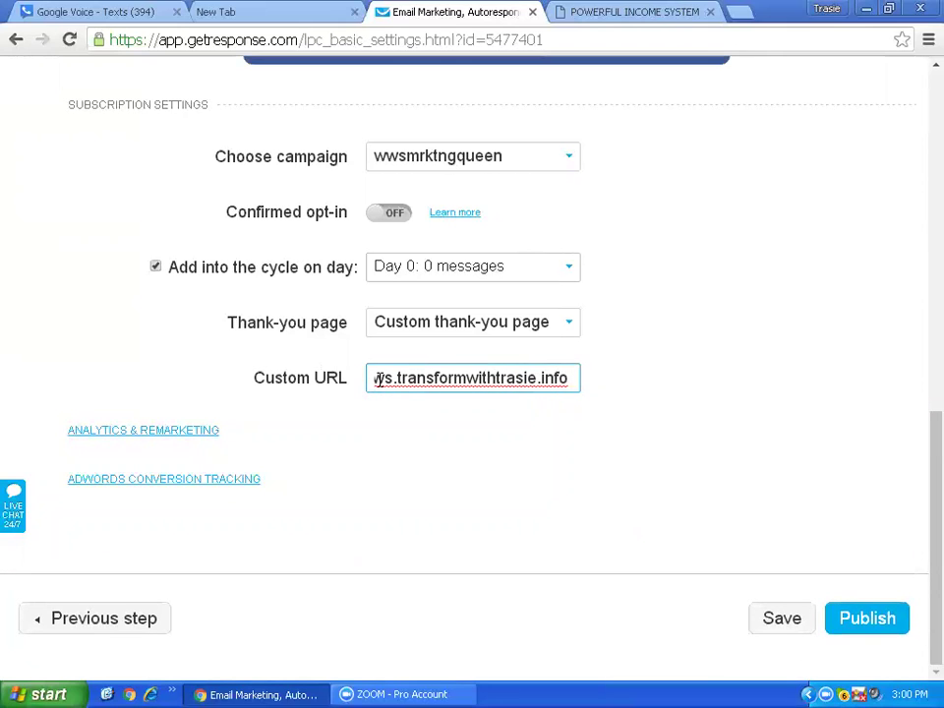
{"action": "key", "text": "ctrl+a"}
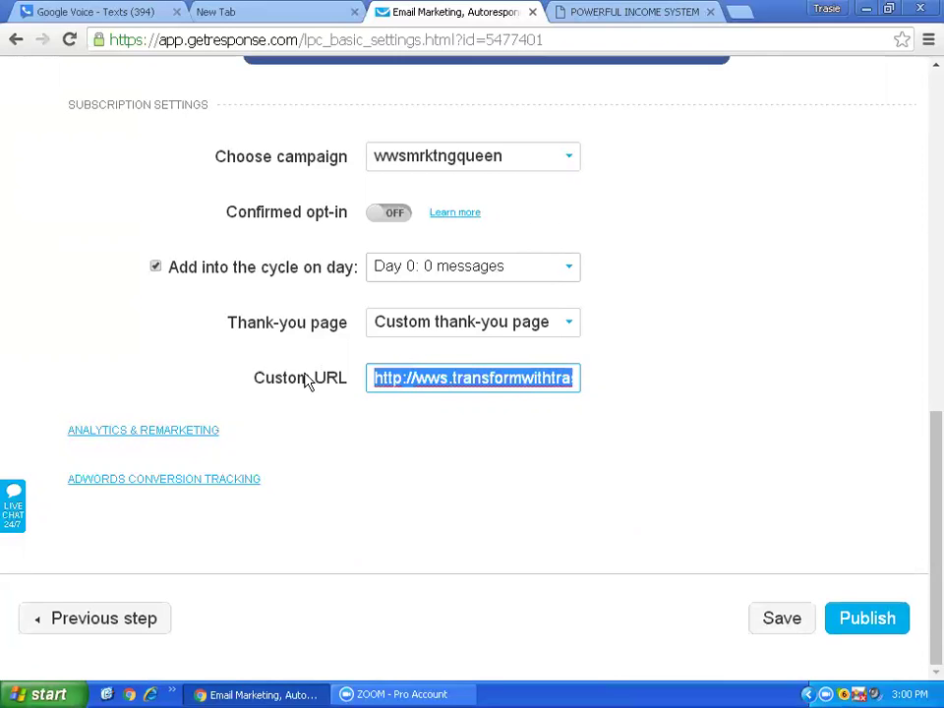
{"action": "key", "text": "BackSpace"}
{"action": "type", "text": "http://wws.transformwit"}
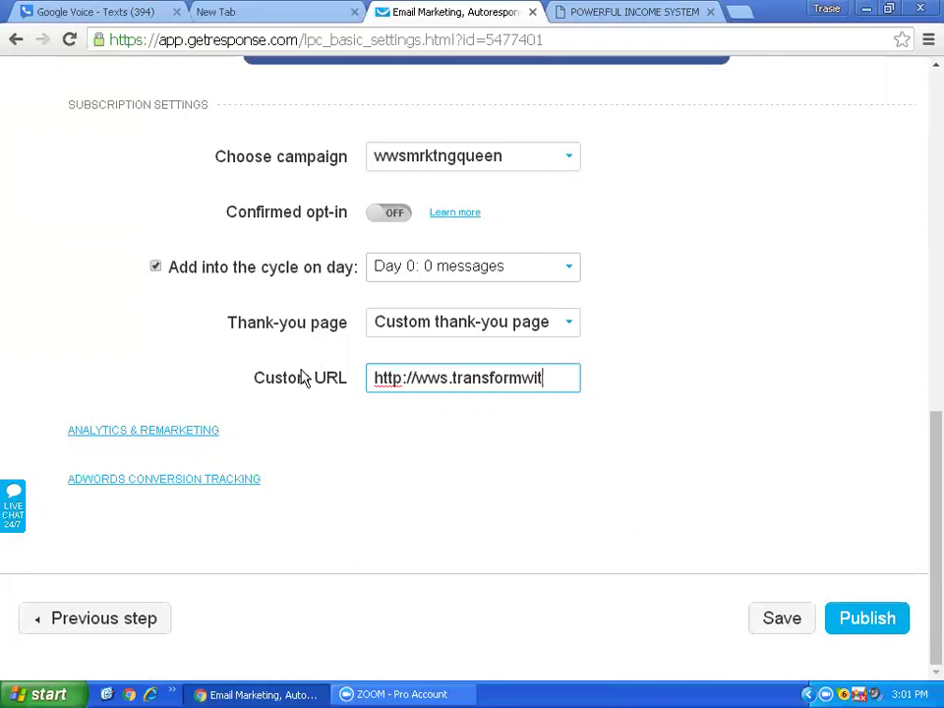
{"action": "type", "text": "htrasie"}
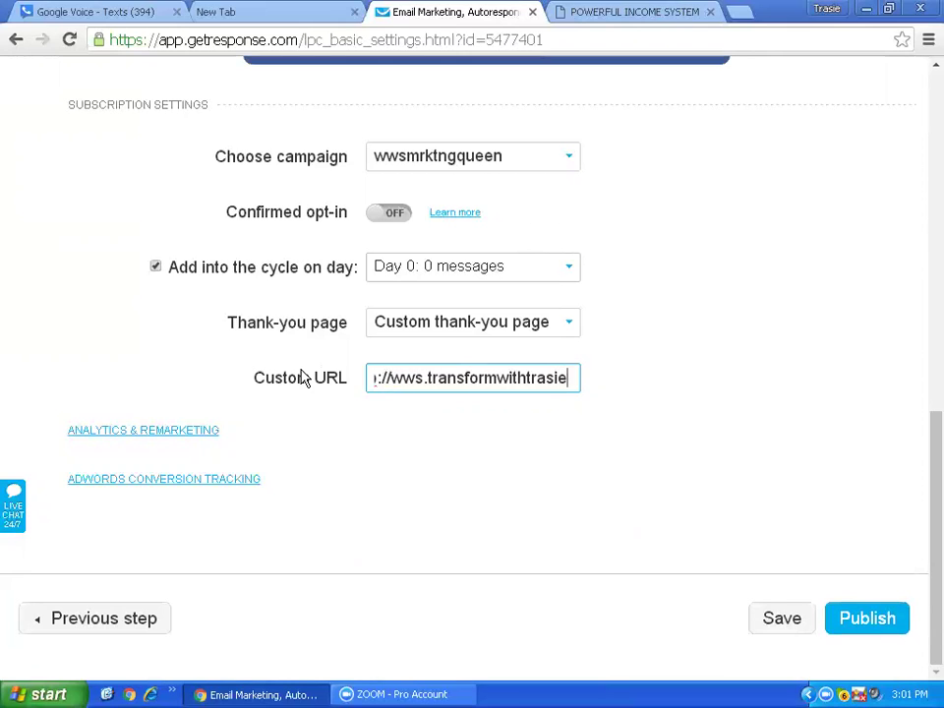
{"action": "type", "text": ".inof"}
{"action": "key", "text": "BackSpace"}
{"action": "key", "text": "BackSpace"}
{"action": "type", "text": "fo"}
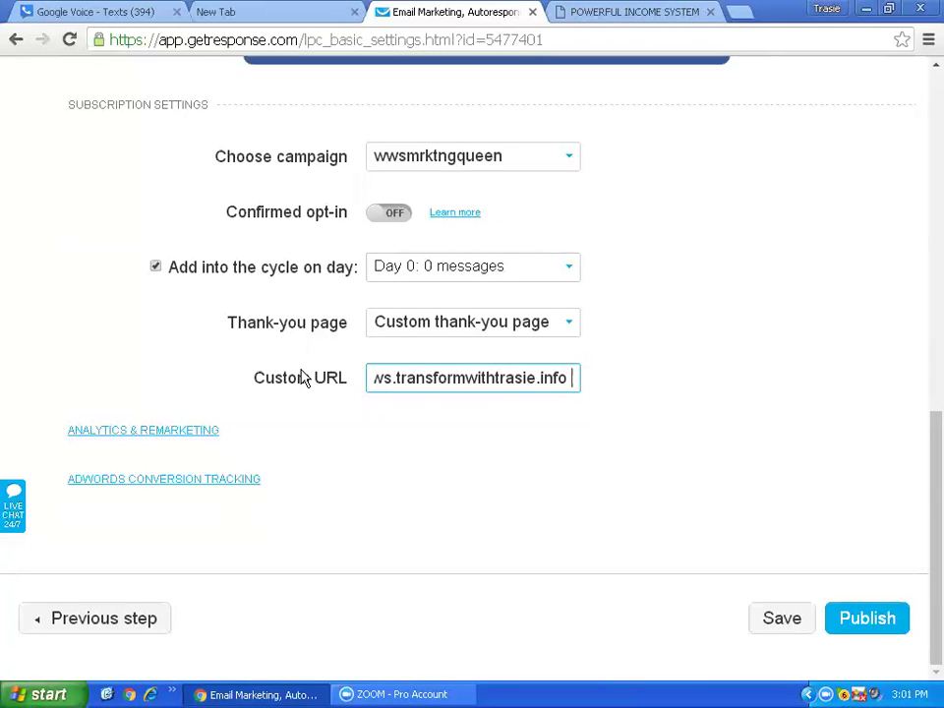
{"action": "key", "text": "Tab"}
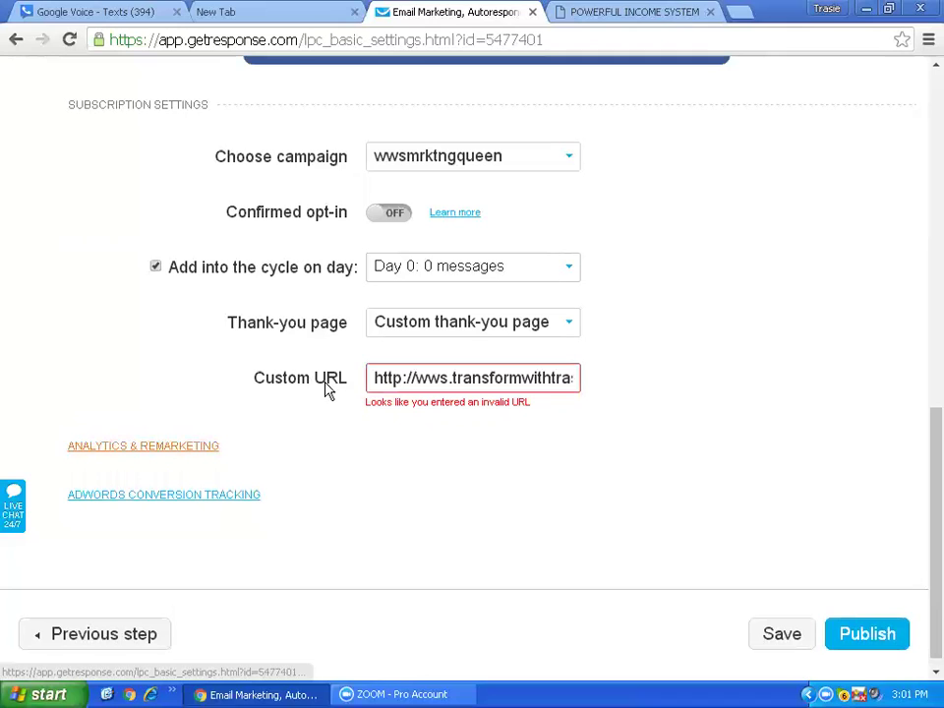
- Check the custom thank-you URL to its end and review the rest of the Simple Income System page's settings
{"action": "left_click", "coordinate": [373, 375]}
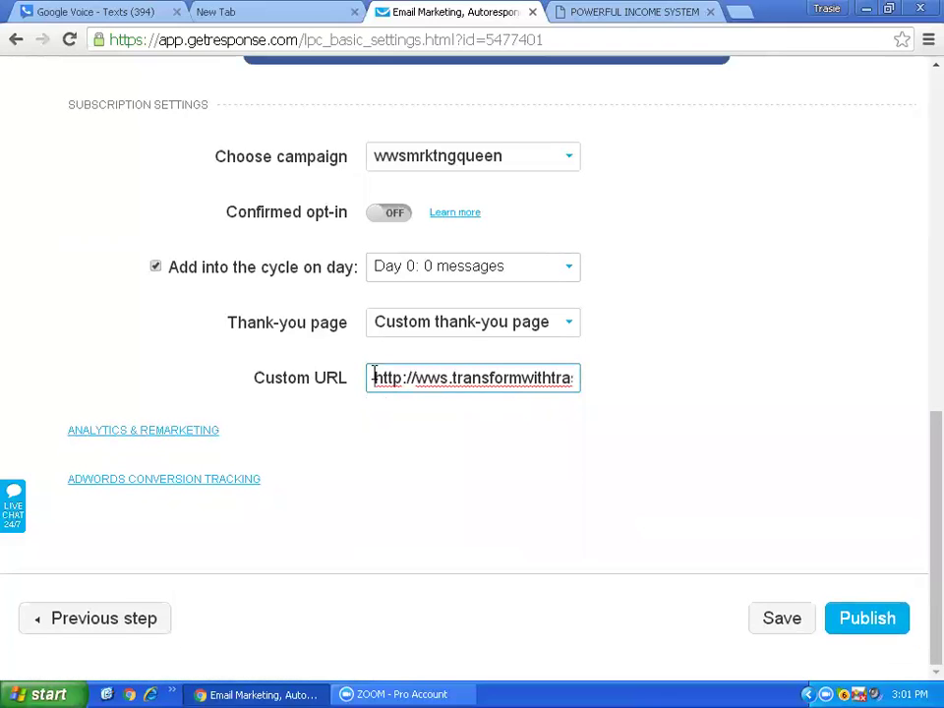
{"action": "left_click", "coordinate": [483, 447]}
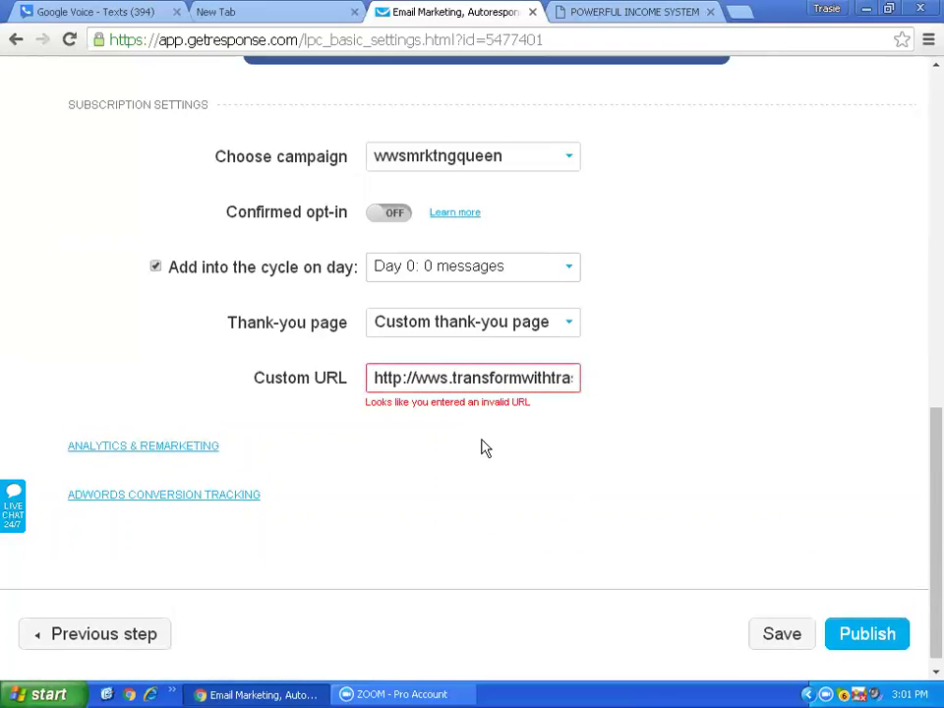
{"action": "left_click", "coordinate": [374, 377]}
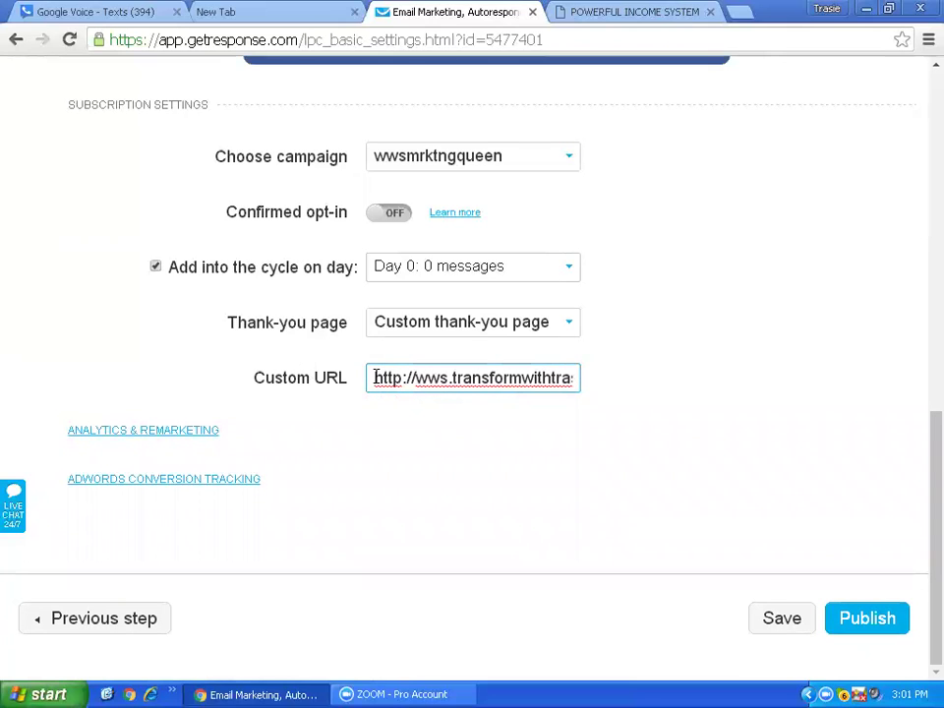
{"action": "key", "text": "End"}
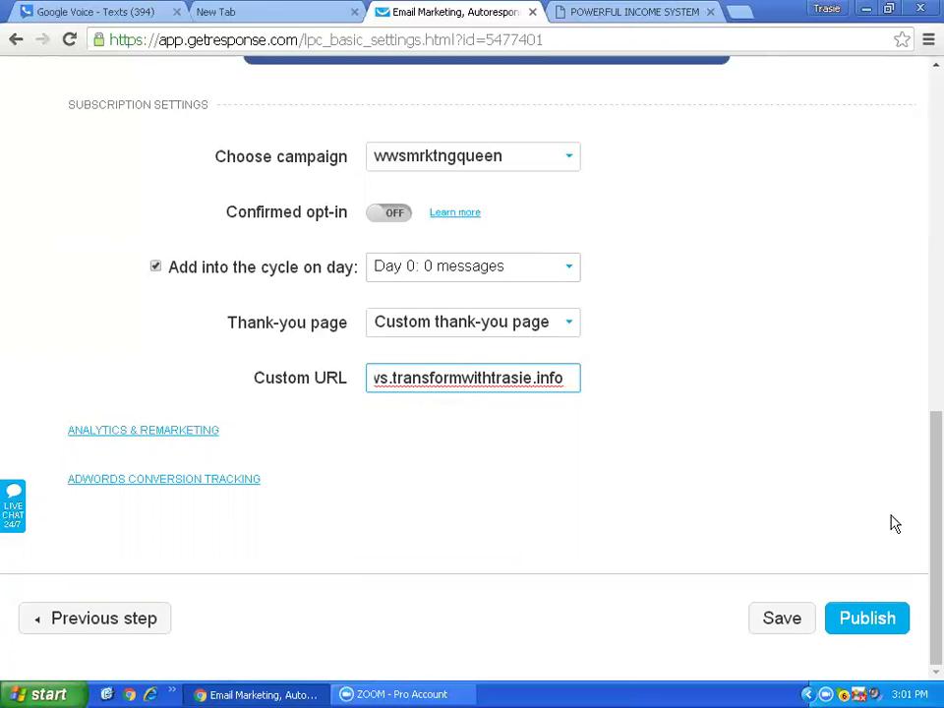
{"action": "left_click_drag", "start_coordinate": [923, 514], "coordinate": [923, 133]}
{"action": "mouse_move", "coordinate": [662, 90]}
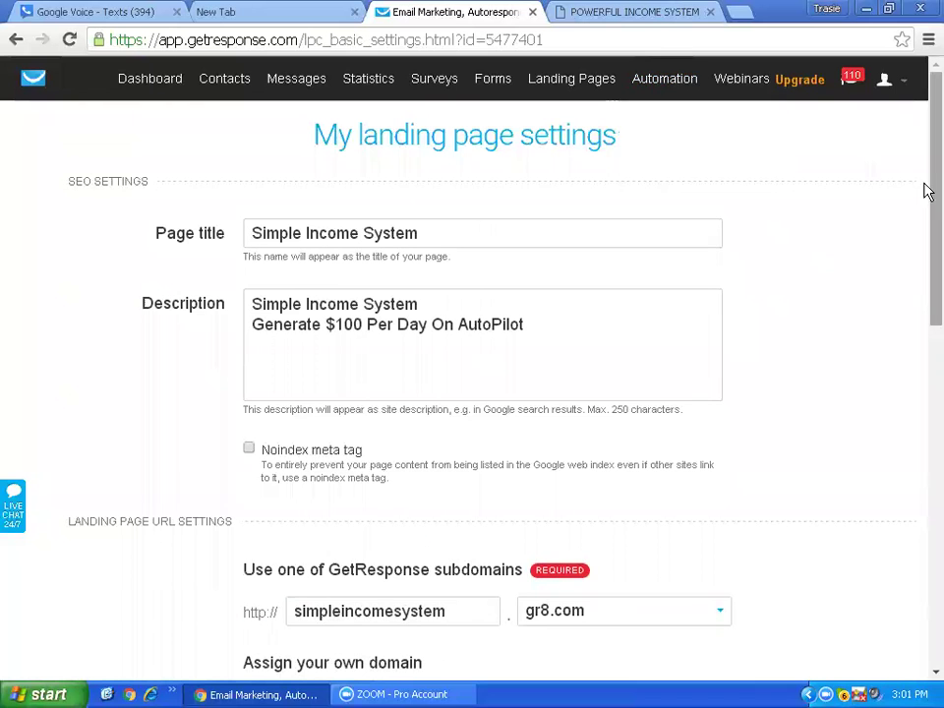
{"action": "left_click_drag", "start_coordinate": [920, 200], "coordinate": [924, 108]}
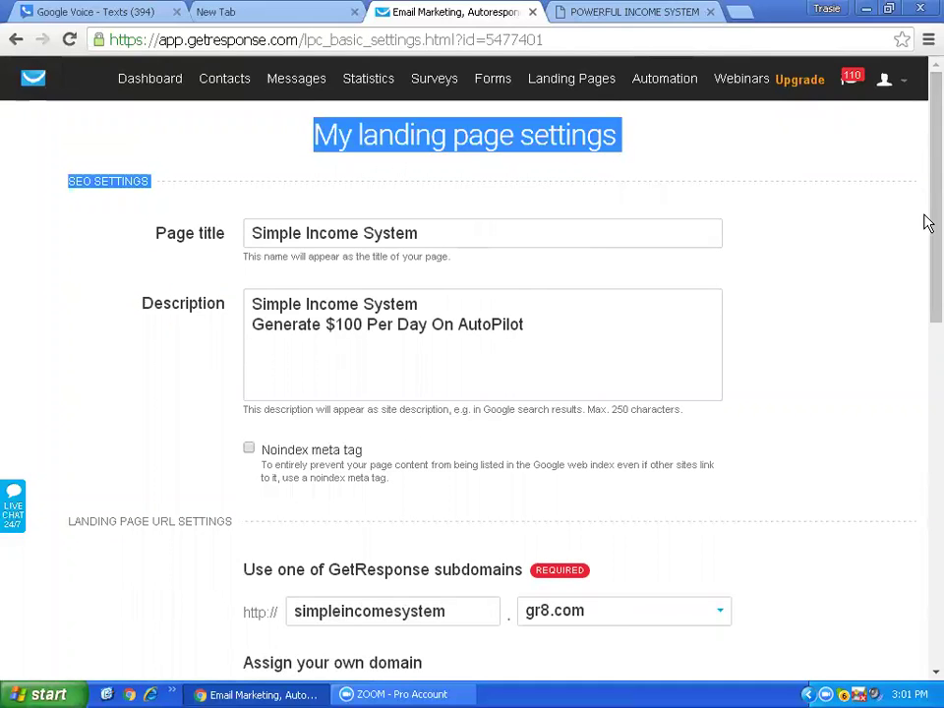
{"action": "scroll", "coordinate": [925, 293], "scroll_direction": "down", "scroll_amount": 8}
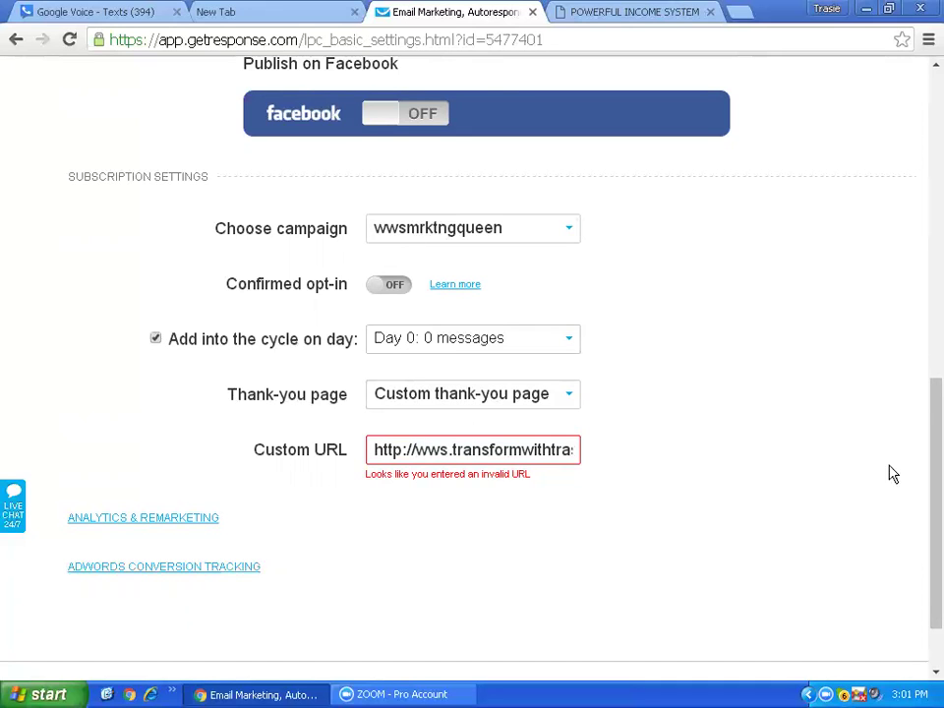
{"action": "scroll", "coordinate": [924, 526], "scroll_direction": "up", "scroll_amount": 8}
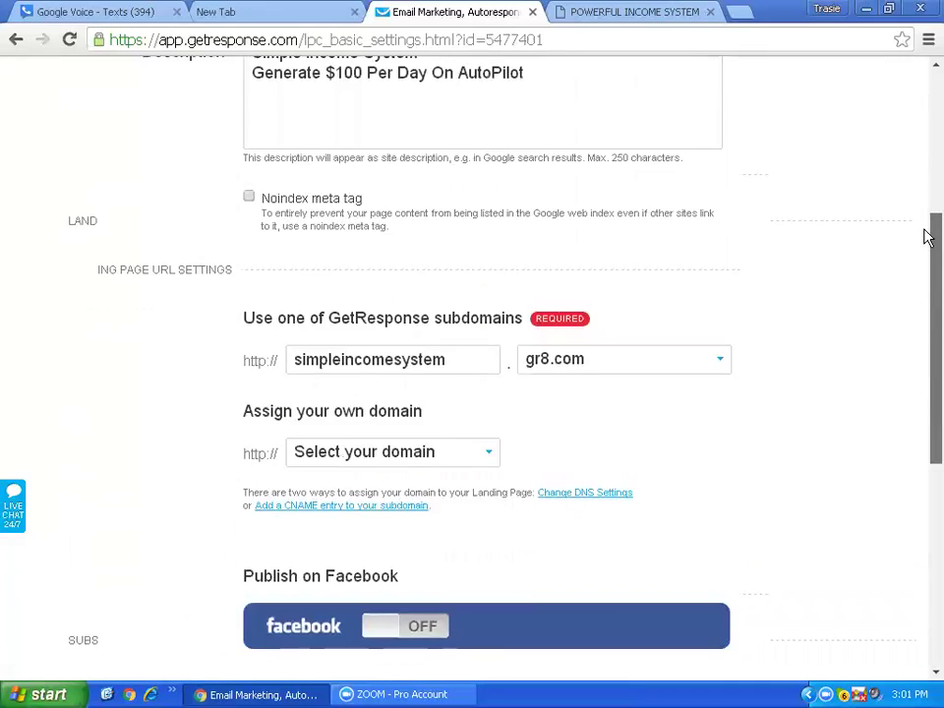
- Open the list of landing pages and try to publish WWS - Powerful Income System alongside the published Simple Income System page
{"action": "left_click", "coordinate": [565, 81]}
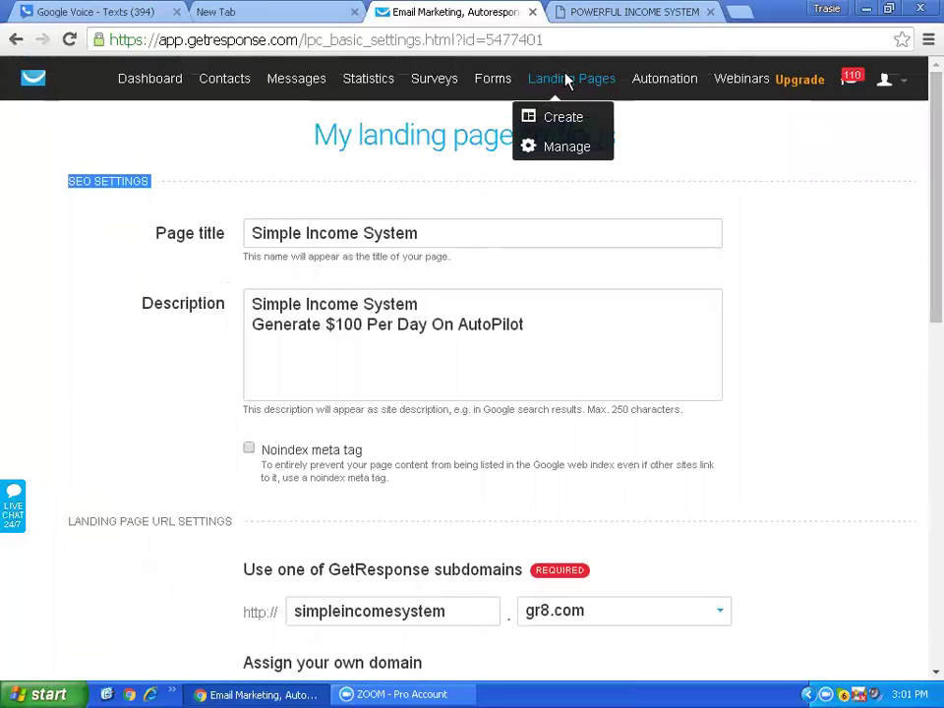
{"action": "left_click", "coordinate": [568, 155]}
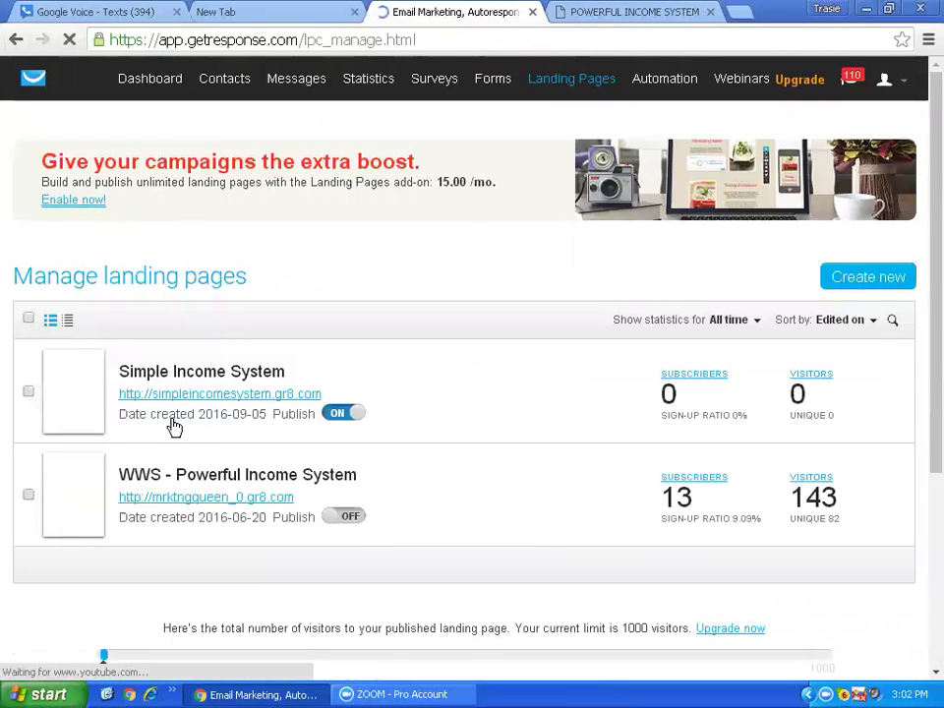
{"action": "left_click", "coordinate": [334, 414]}
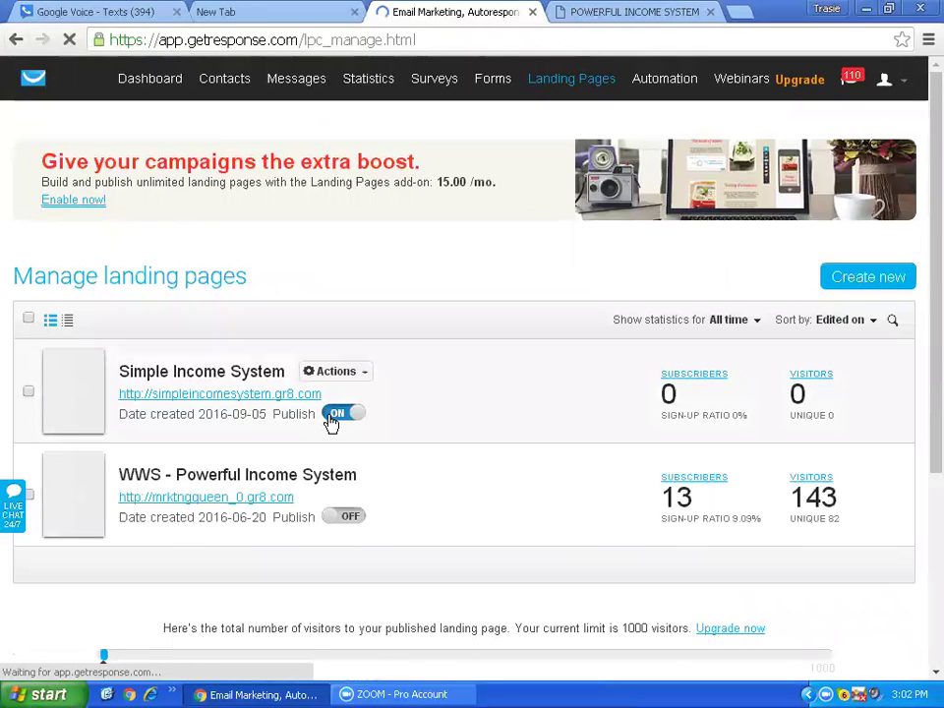
{"action": "left_click", "coordinate": [332, 417]}
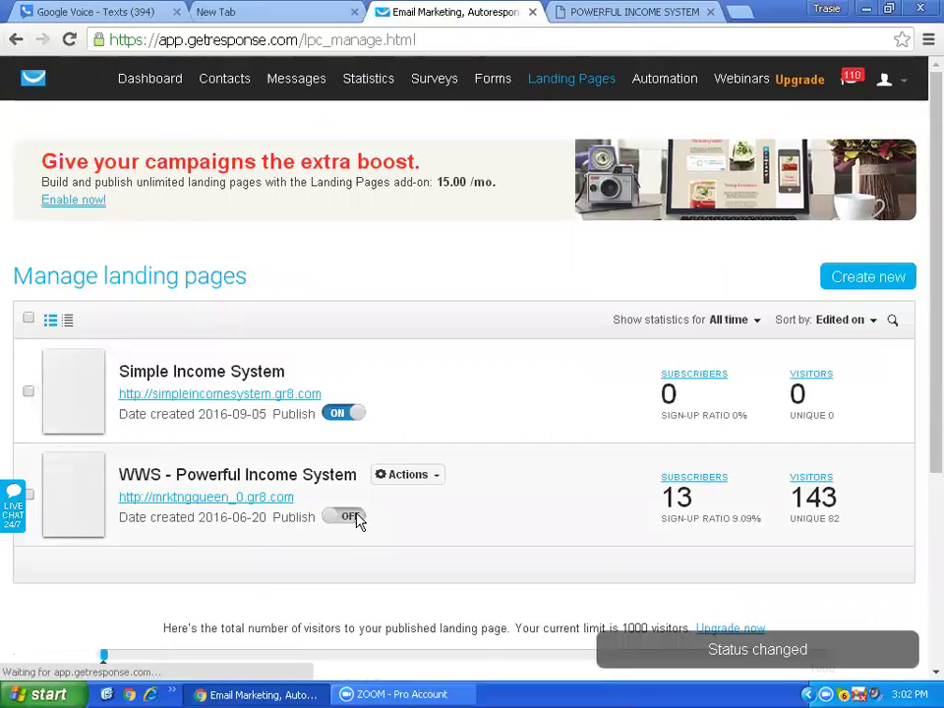
{"action": "left_click", "coordinate": [352, 517]}
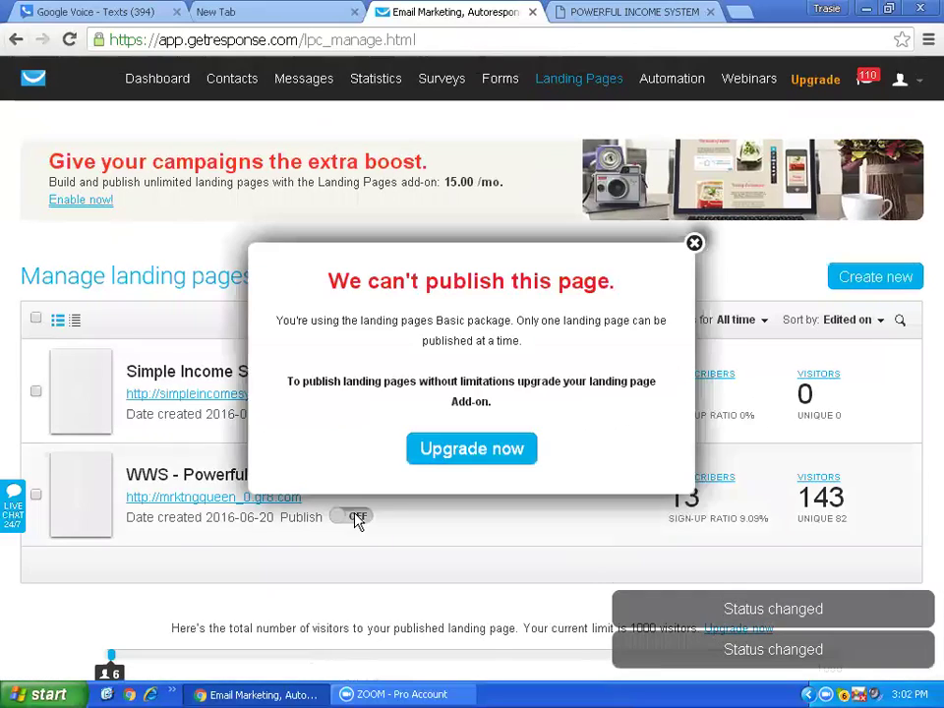
{"action": "left_click", "coordinate": [694, 243]}
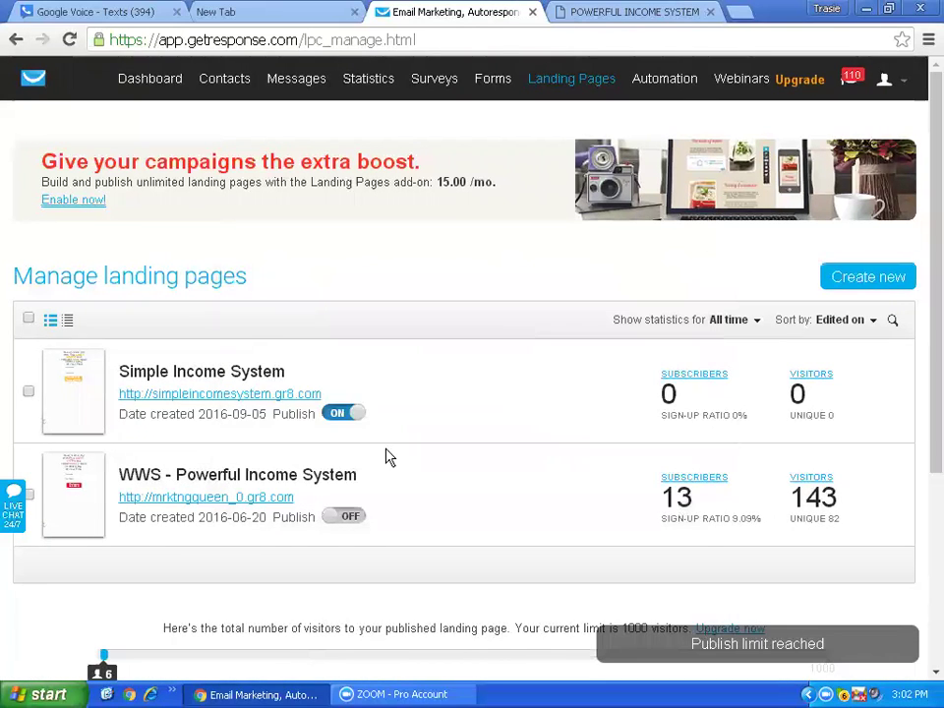
- Unpublish the Simple Income System page and publish WWS - Powerful Income System instead
{"action": "left_click", "coordinate": [335, 417]}
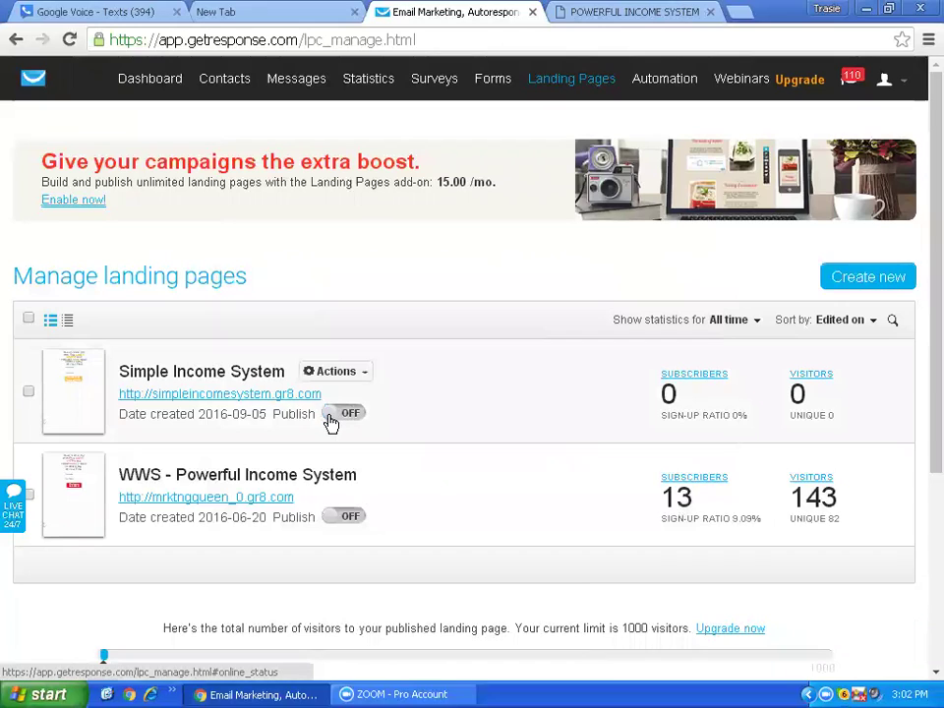
{"action": "left_click", "coordinate": [351, 518]}
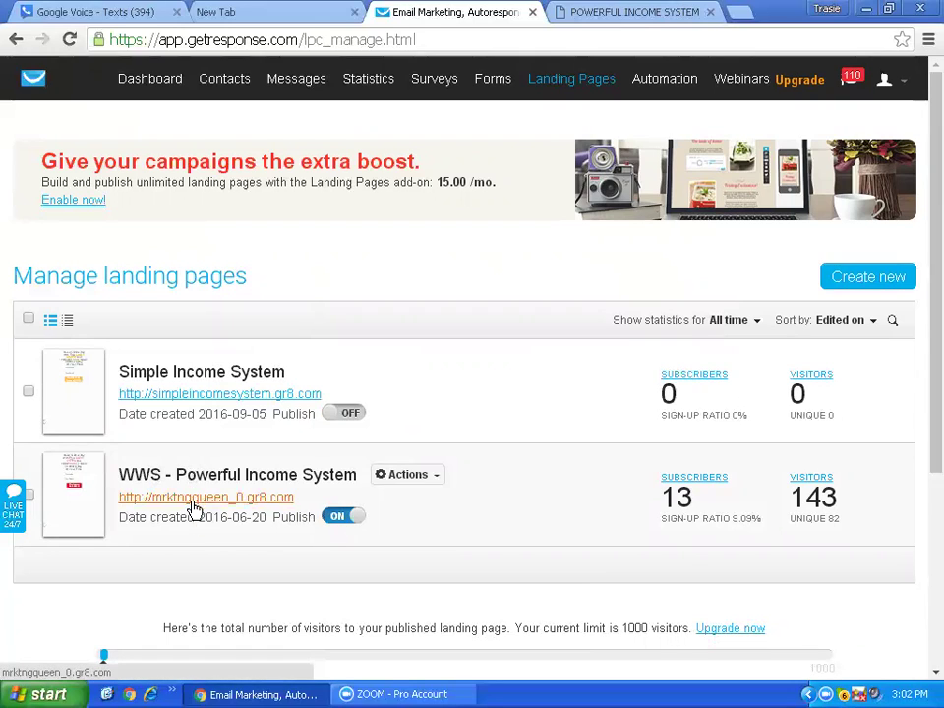
- Review the WWS - Powerful Income System page's settings, including its custom thank-you URL, and view its live opt-in page
{"action": "left_click", "coordinate": [433, 477]}
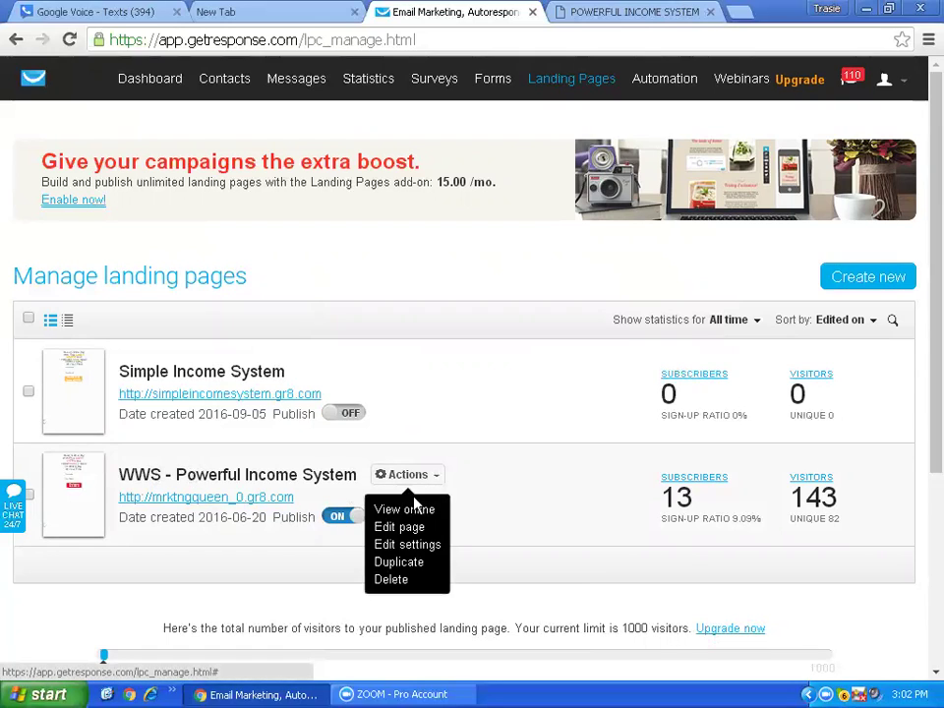
{"action": "left_click", "coordinate": [403, 546]}
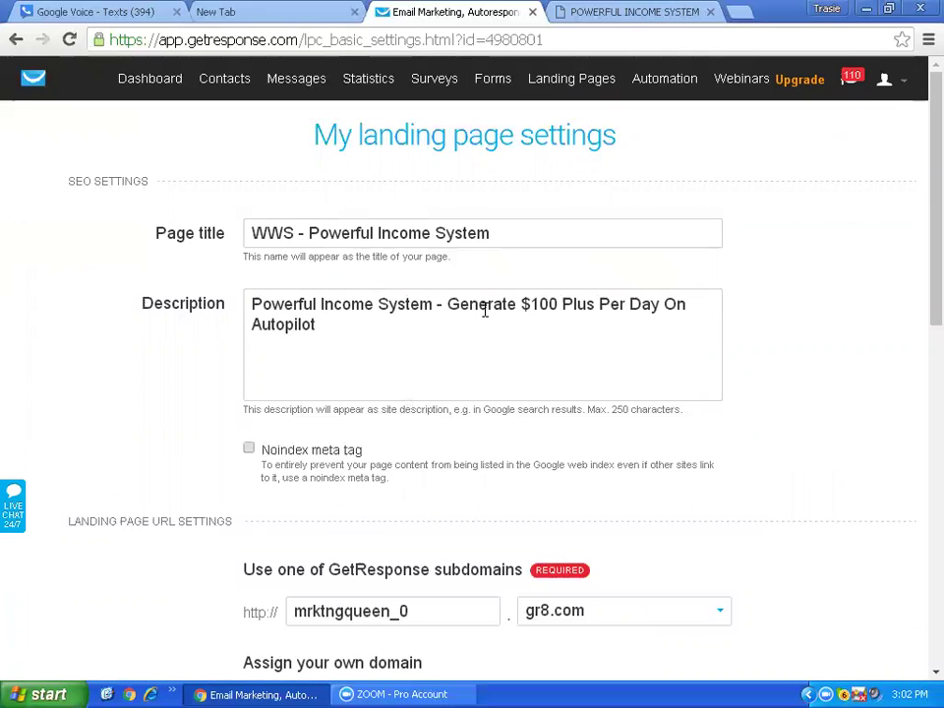
{"action": "left_click_drag", "start_coordinate": [925, 262], "coordinate": [925, 479]}
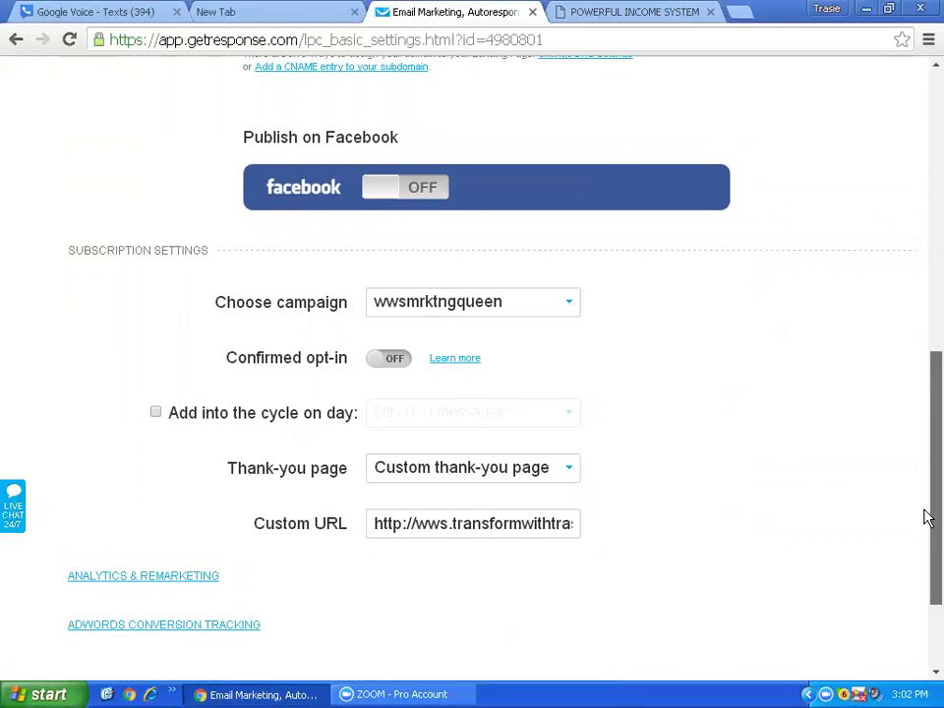
{"action": "left_click", "coordinate": [925, 281]}
{"action": "left_click_drag", "start_coordinate": [925, 281], "coordinate": [476, 35]}
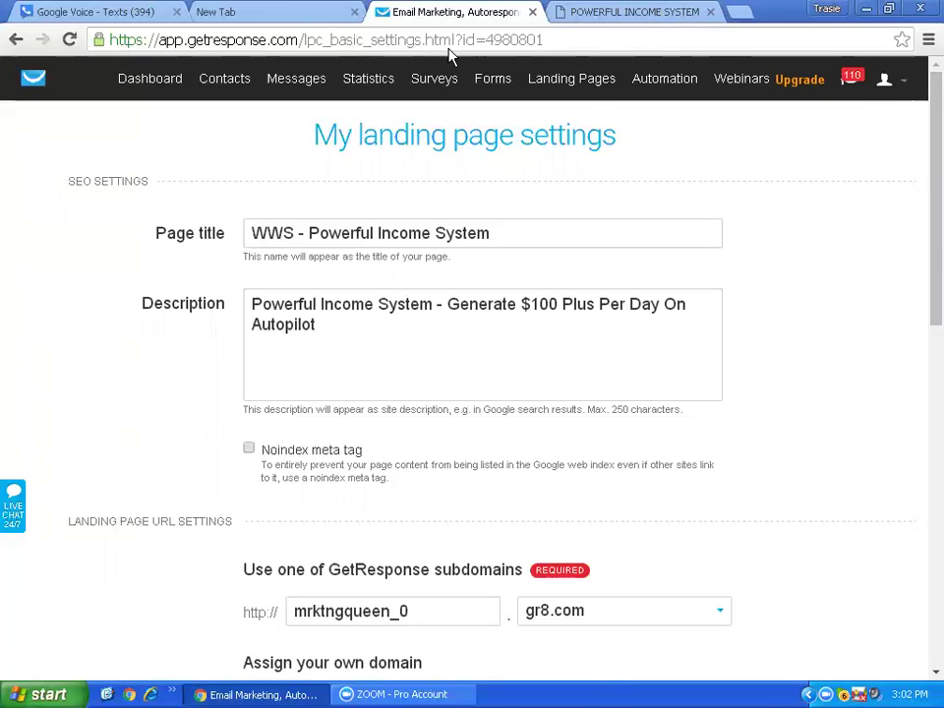
{"action": "mouse_move", "coordinate": [428, 89]}
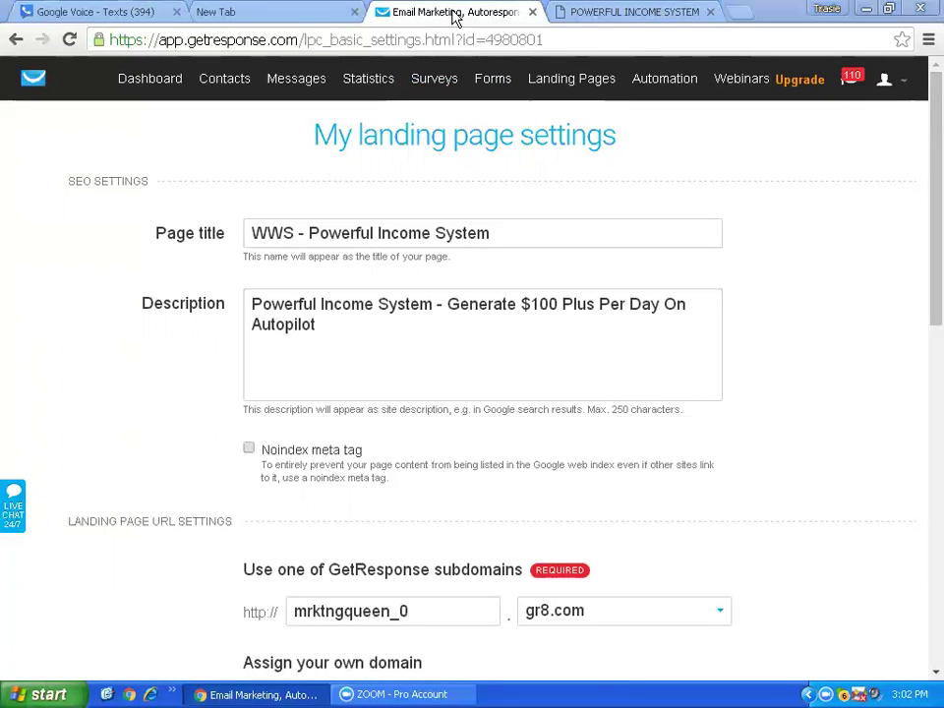
{"action": "left_click", "coordinate": [590, 15]}
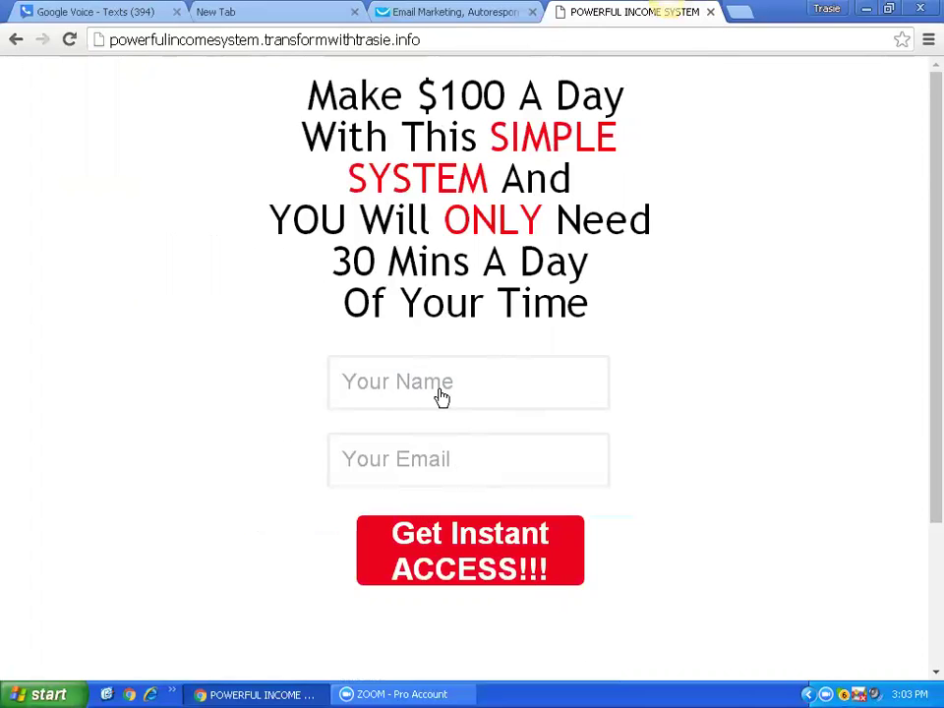
{"action": "left_click", "coordinate": [426, 14]}
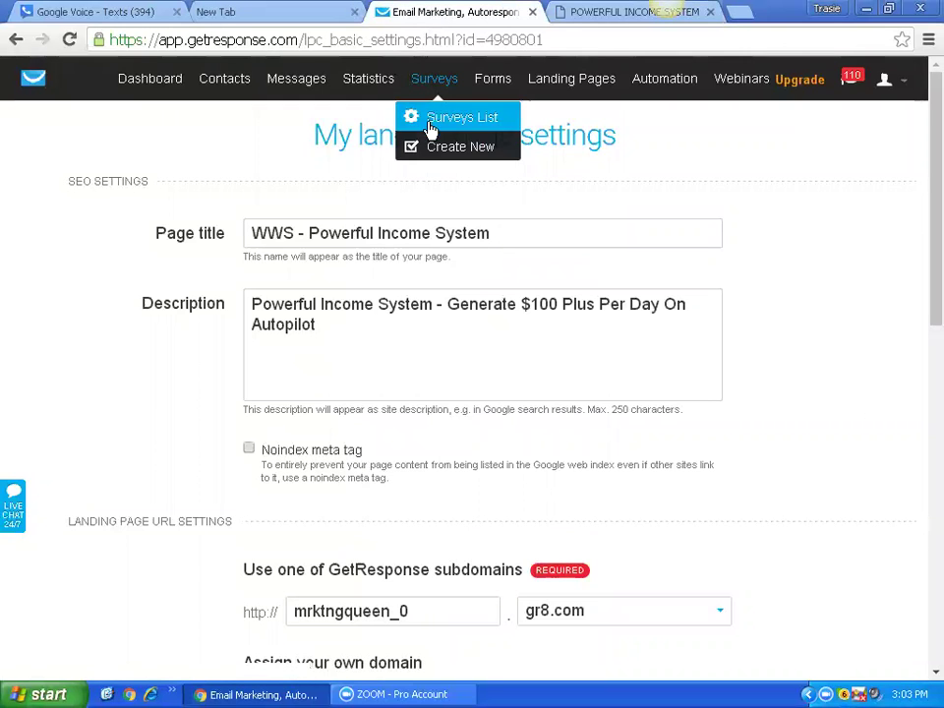
- Show all contacts from the contact search to see who subscribed through the landing page
{"action": "mouse_move", "coordinate": [273, 82]}
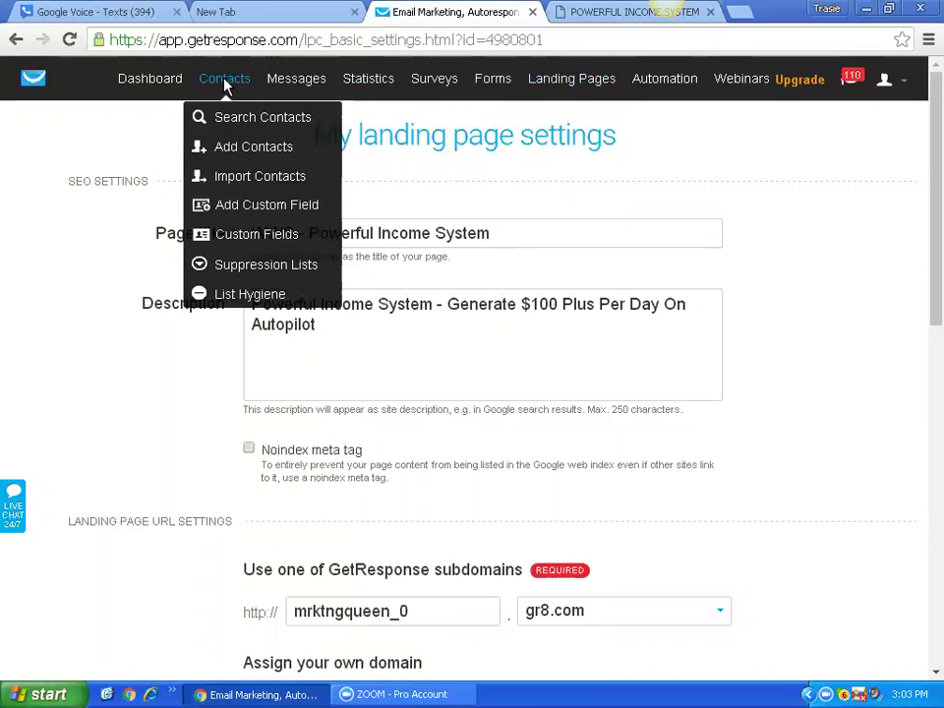
{"action": "left_click", "coordinate": [244, 124]}
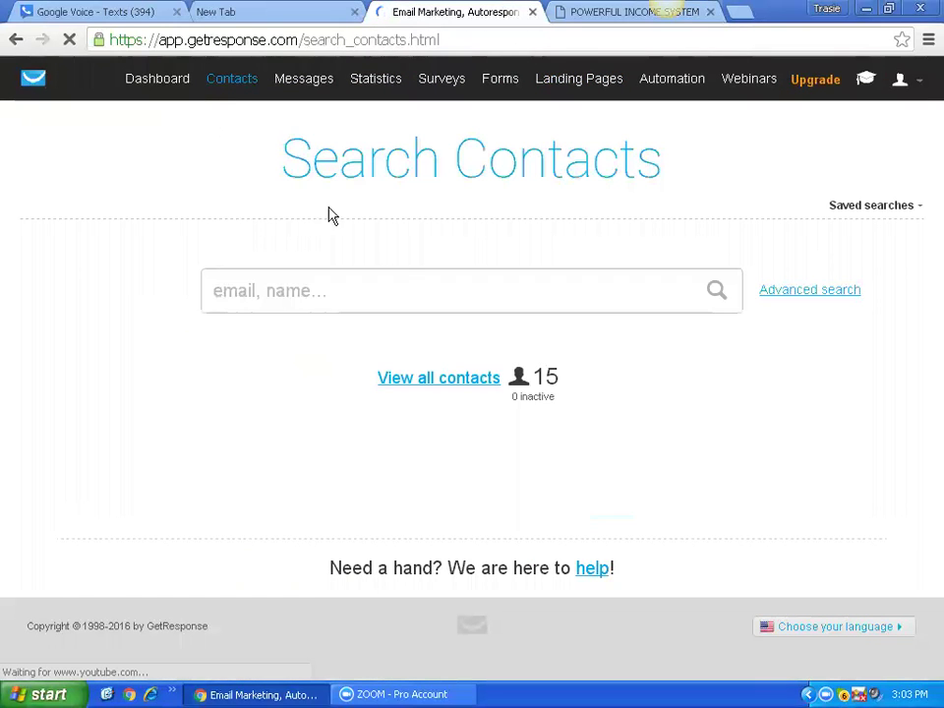
{"action": "left_click", "coordinate": [427, 381]}
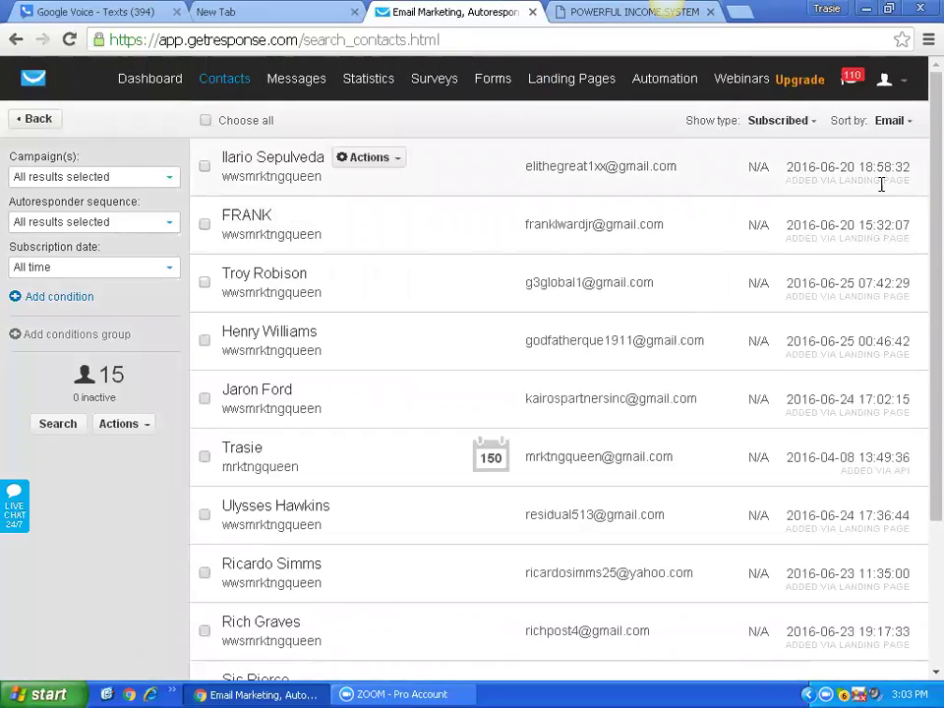
- Start creating a new landing page and open the template selection
{"action": "mouse_move", "coordinate": [596, 79]}
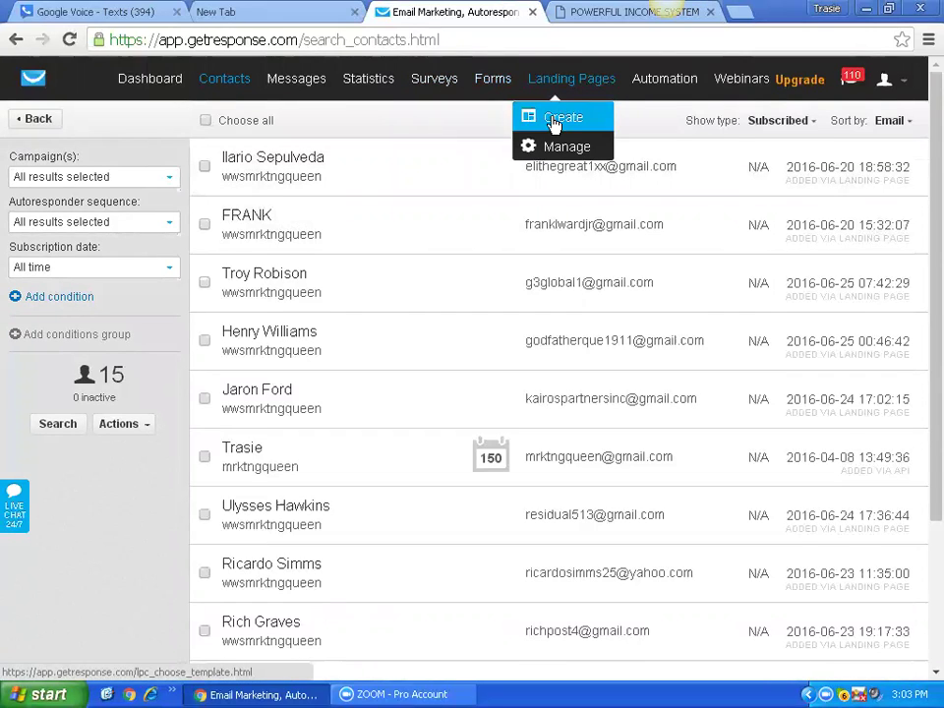
{"action": "left_click", "coordinate": [553, 125]}
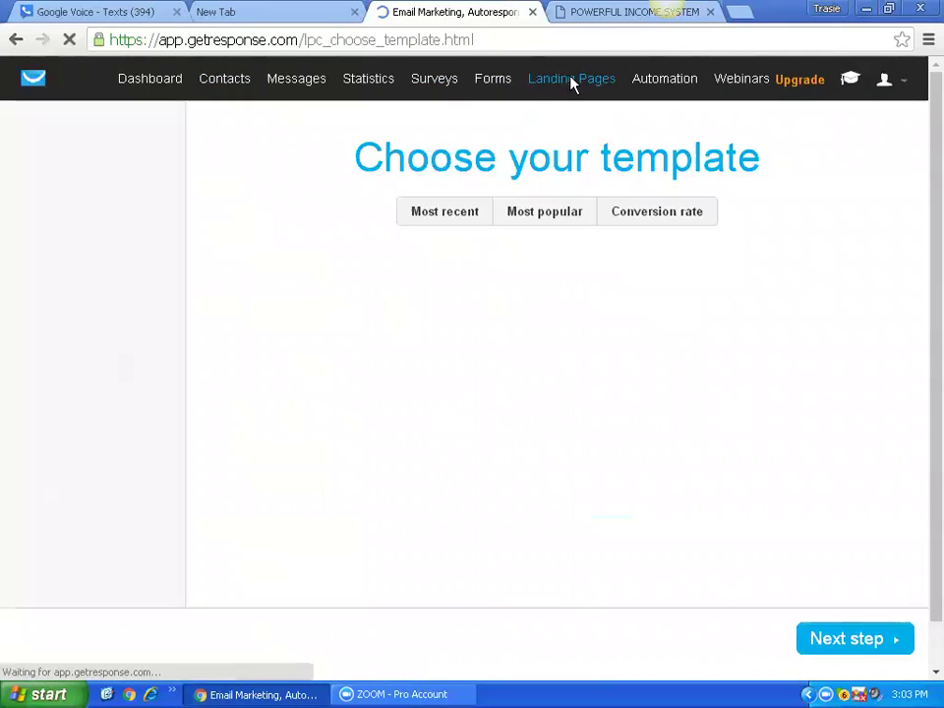